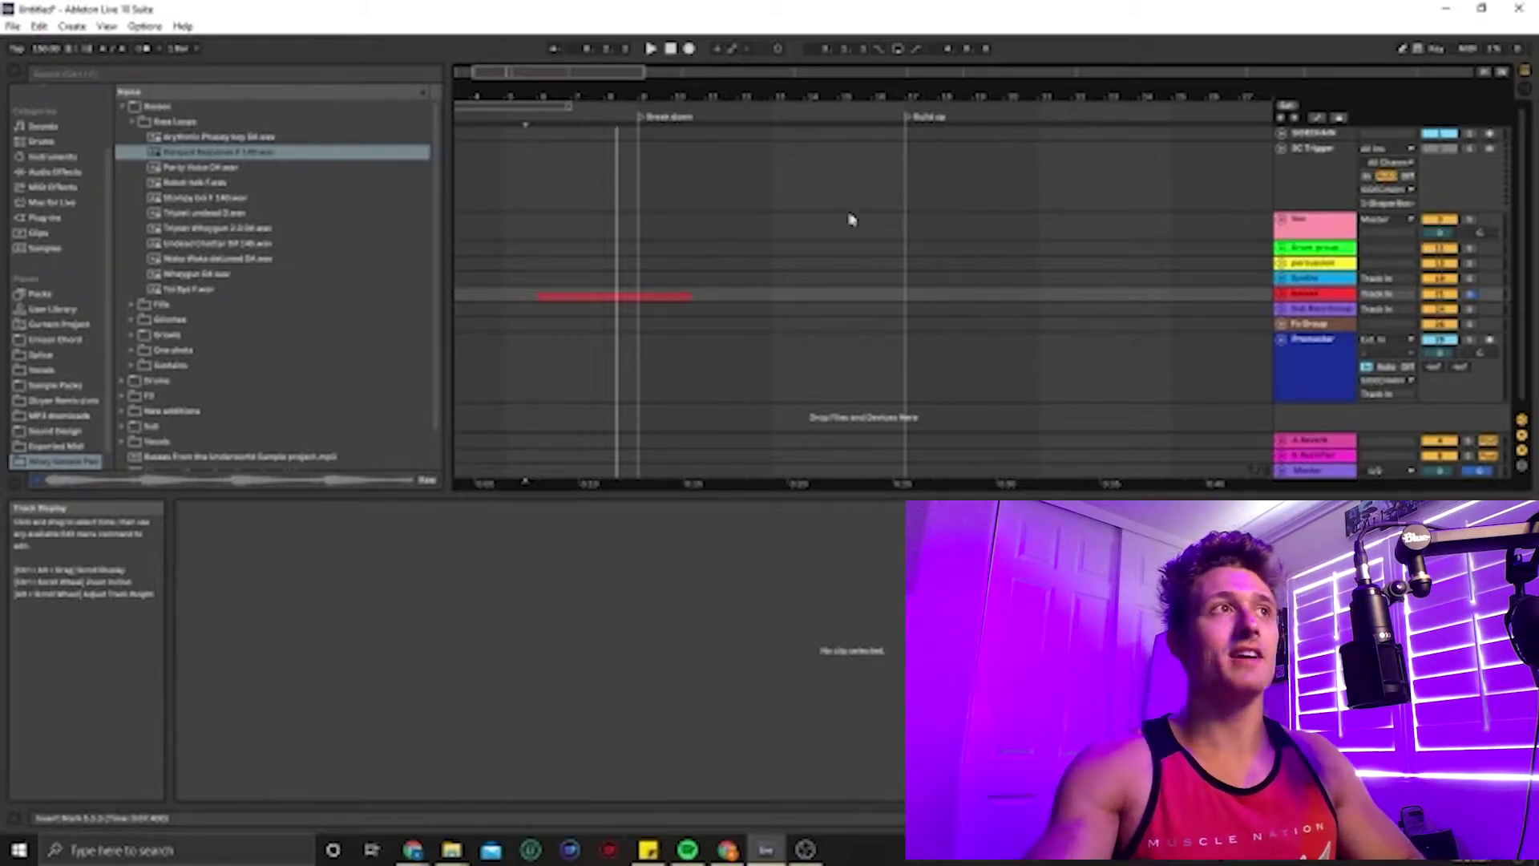
Step: Show MIDI Effects in the browser, then search the library for 'ott' and pick OTT.adv
left_click(48, 186)
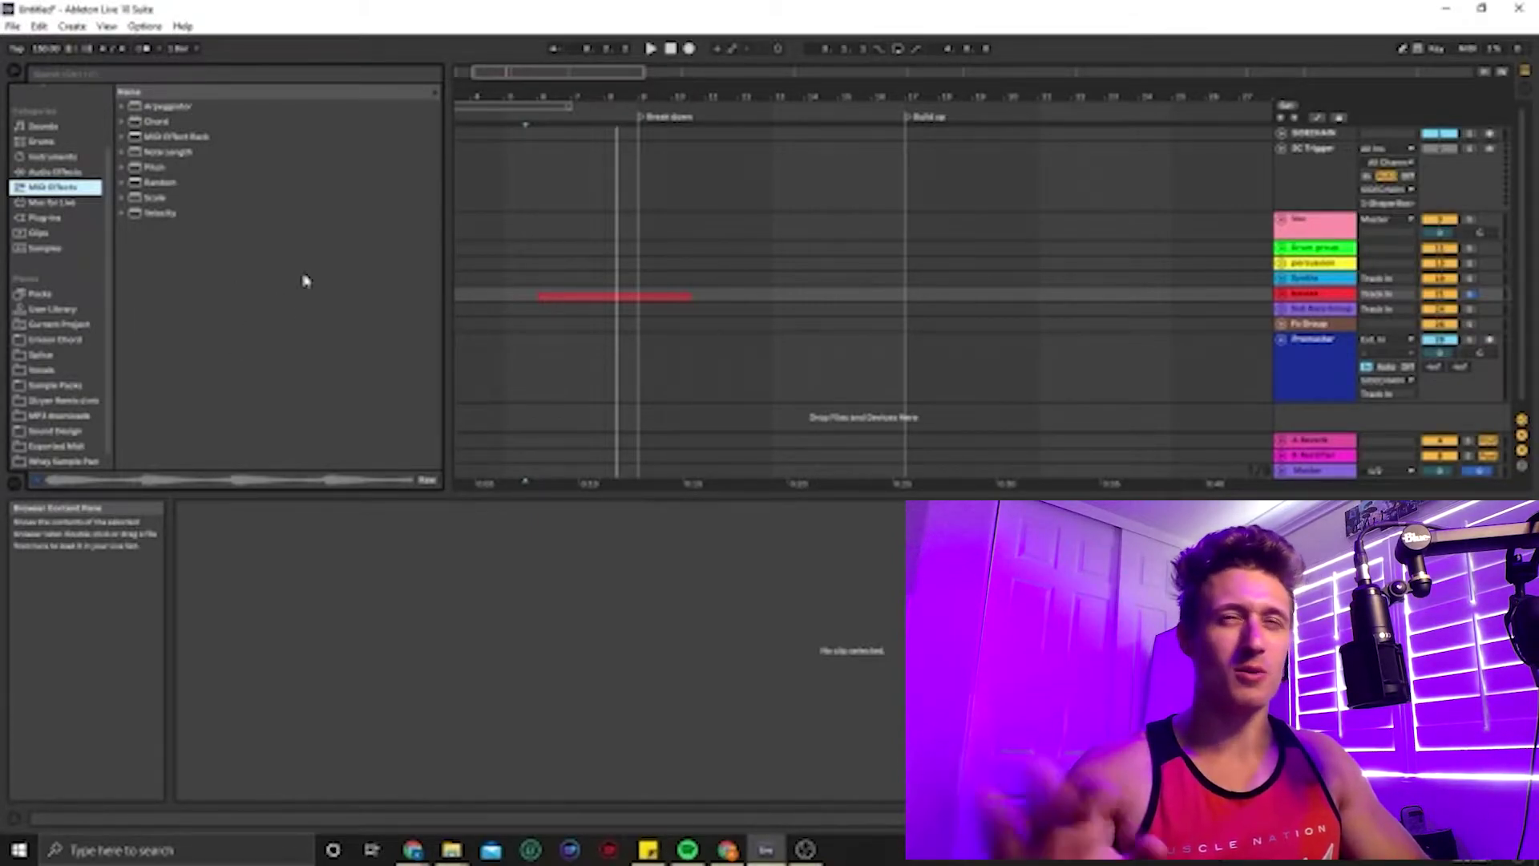
left_click(793, 251)
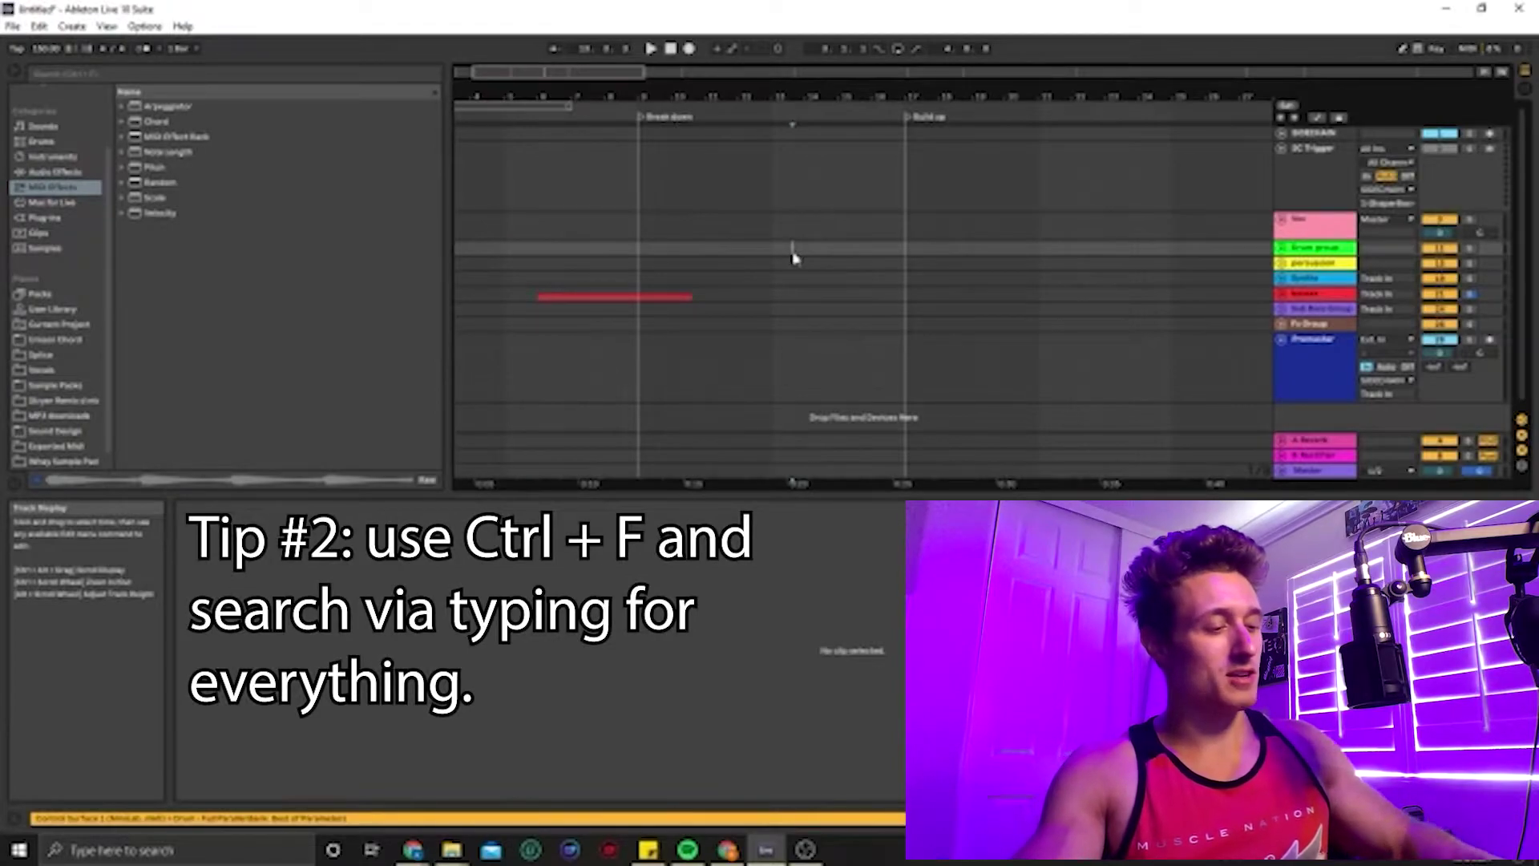
key("ctrl+f")
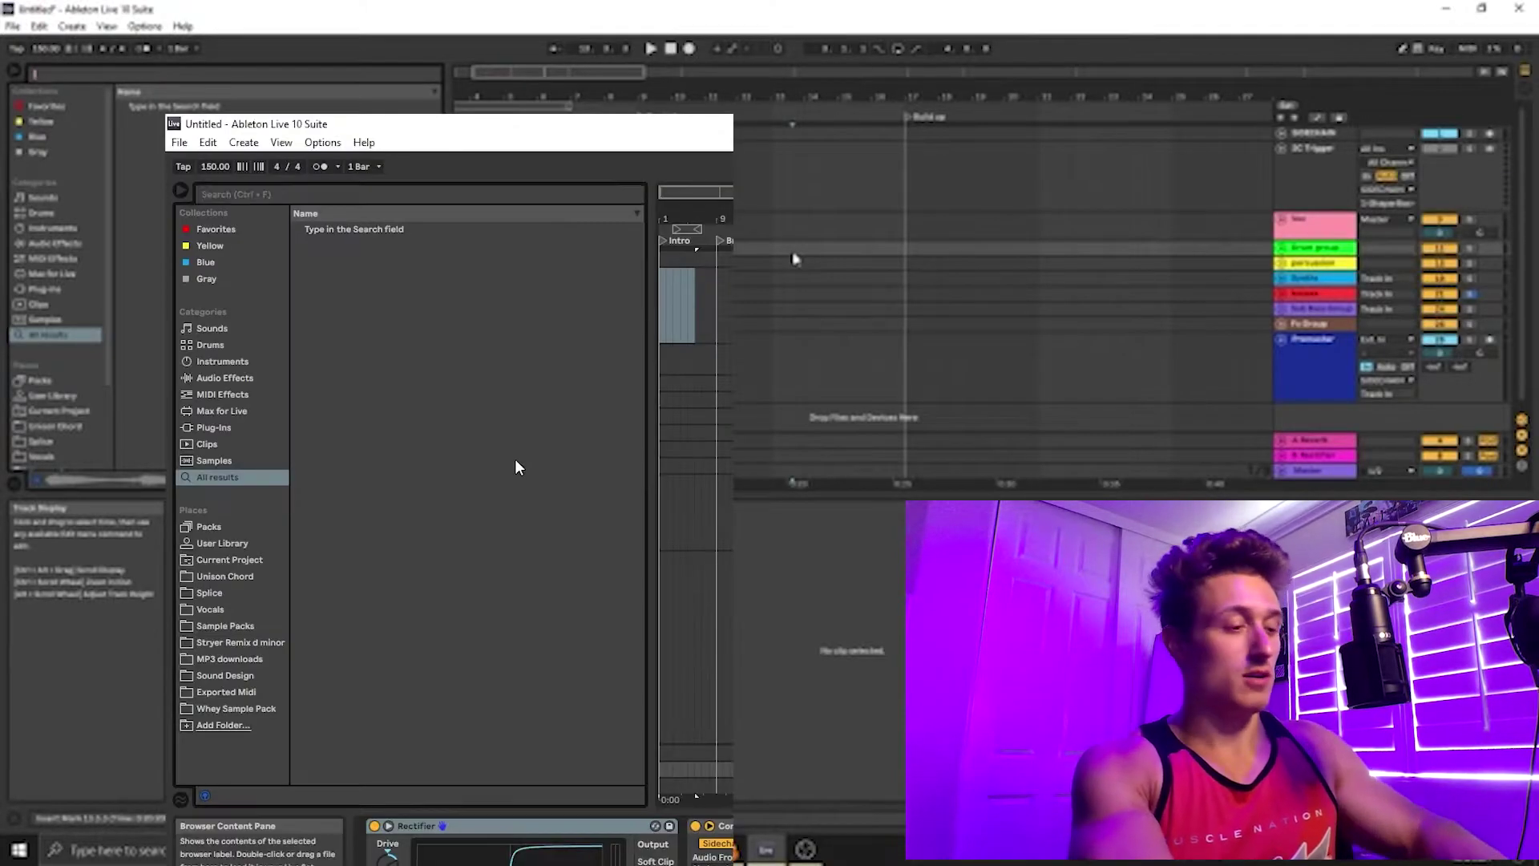
key("ctrl+f")
type("ott")
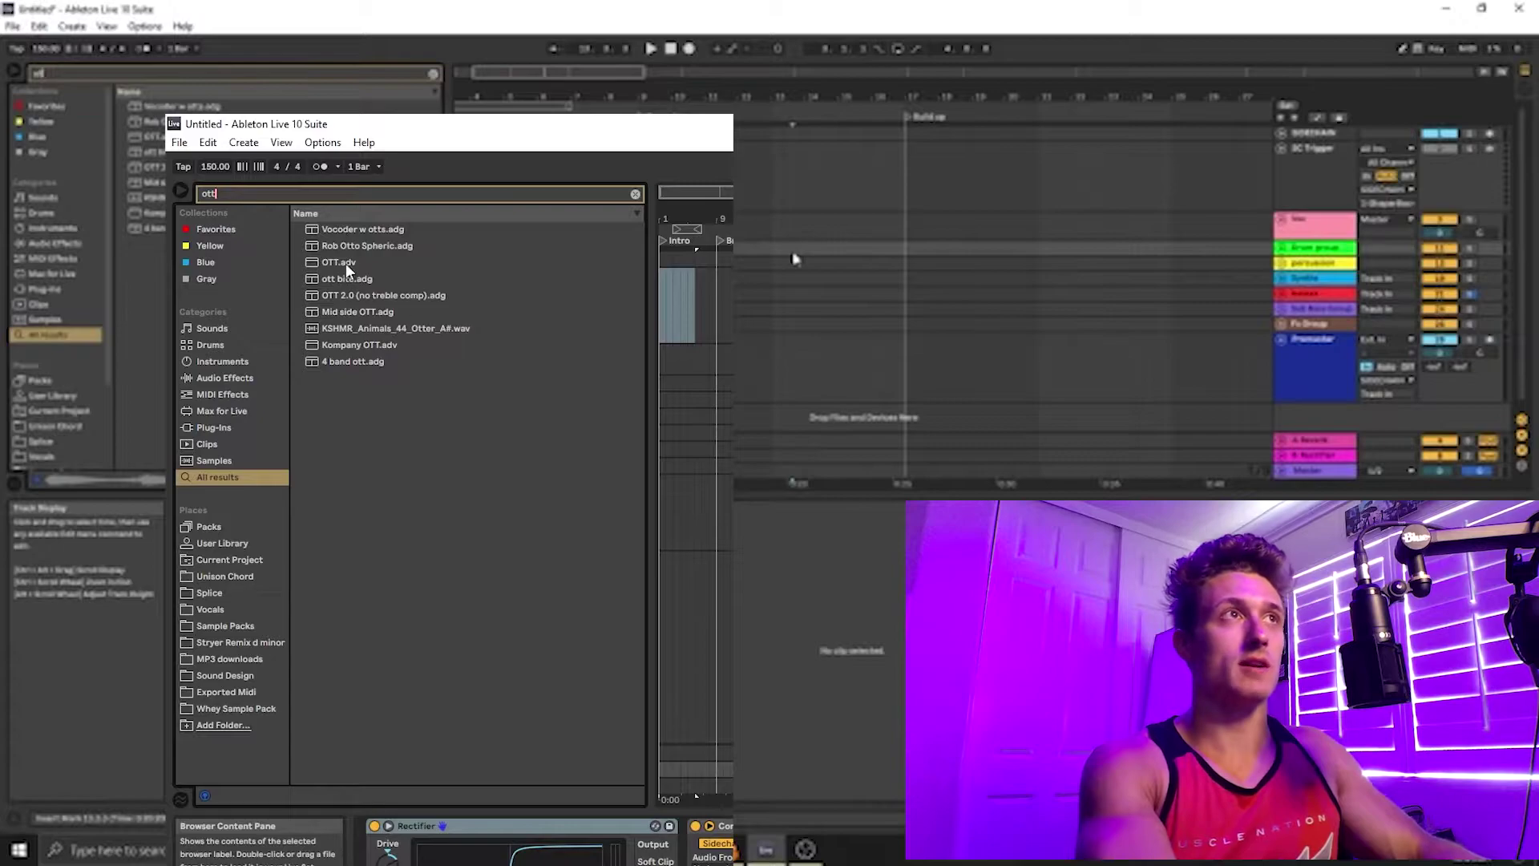
left_click(345, 263)
Step: Search 'vocoder' to select the Vocoder device, then search 'sub' and preview Whey sub drop 2 D#.mp3
key("ctrl+f")
type("vocoder")
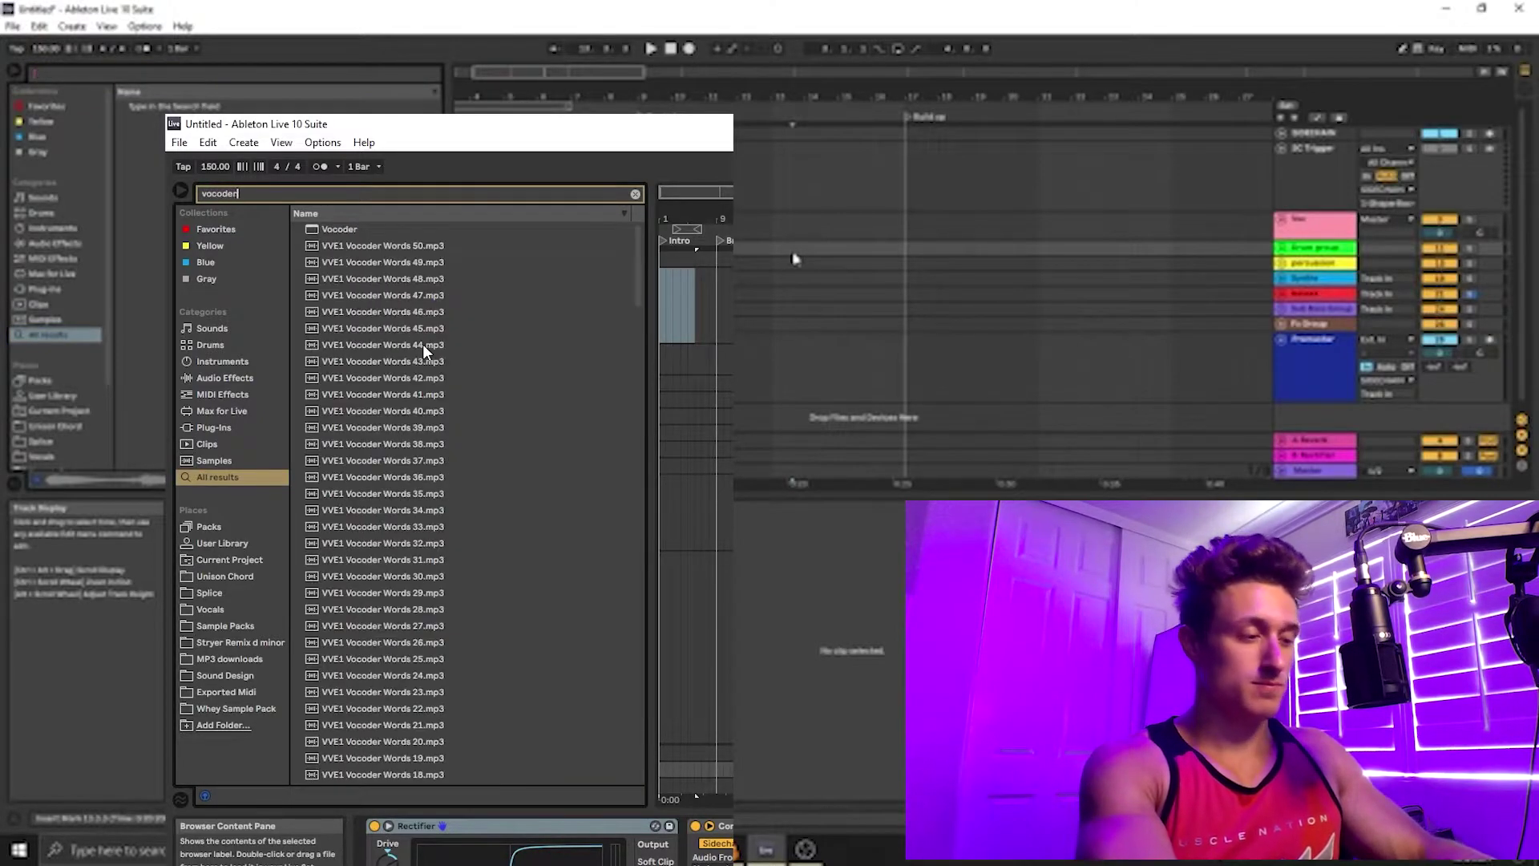
left_click(368, 228)
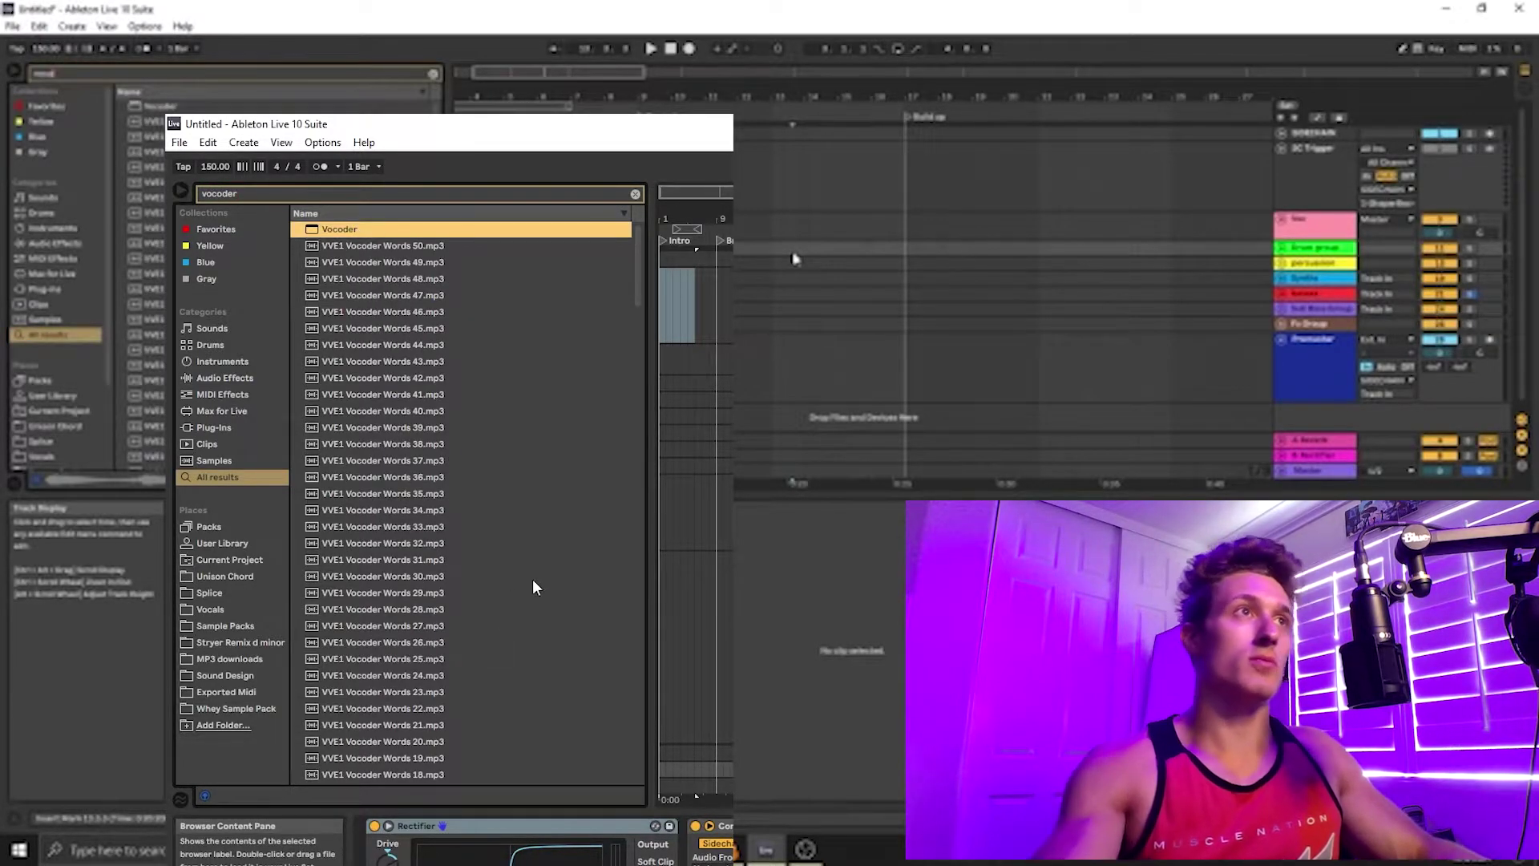
key("ctrl+f")
type("sub")
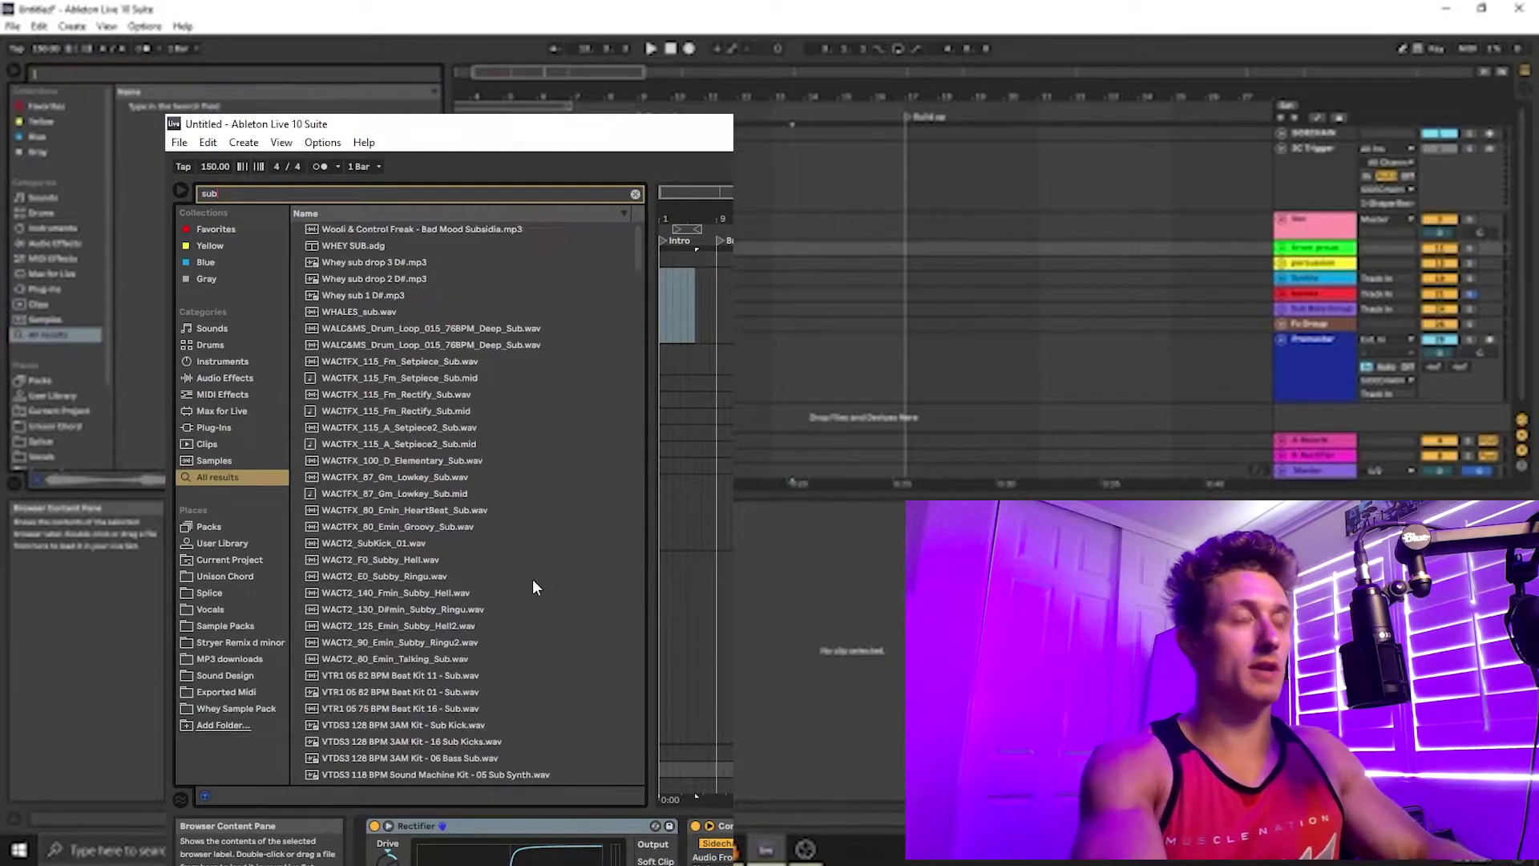
left_click(407, 279)
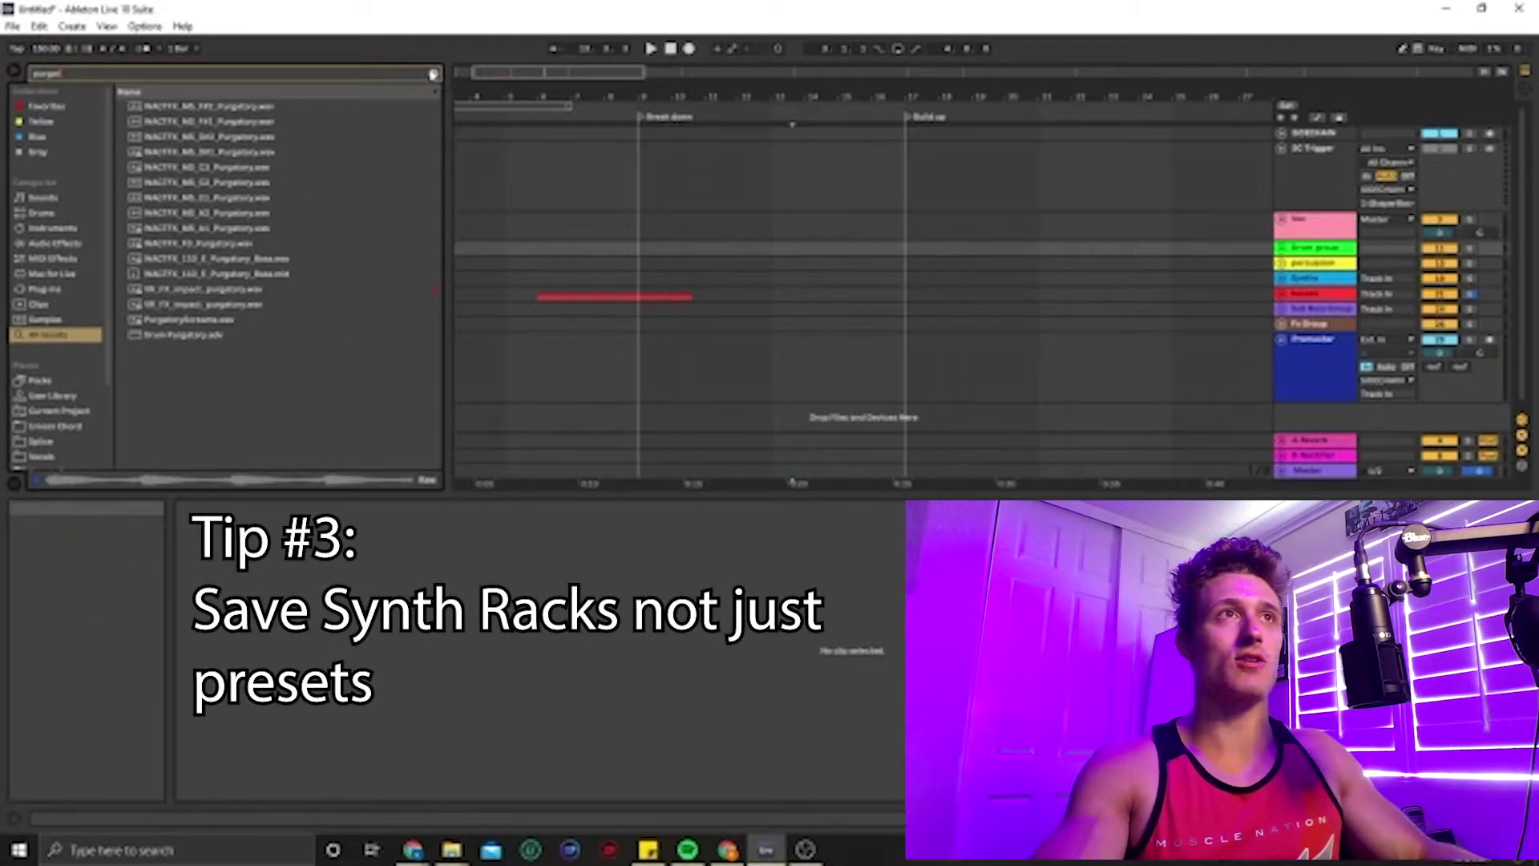
Step: Clear the library search, unfold the Synths group and select the Synth 1 track
left_click(433, 75)
left_click(1283, 279)
scroll(1299, 284, "down", 2)
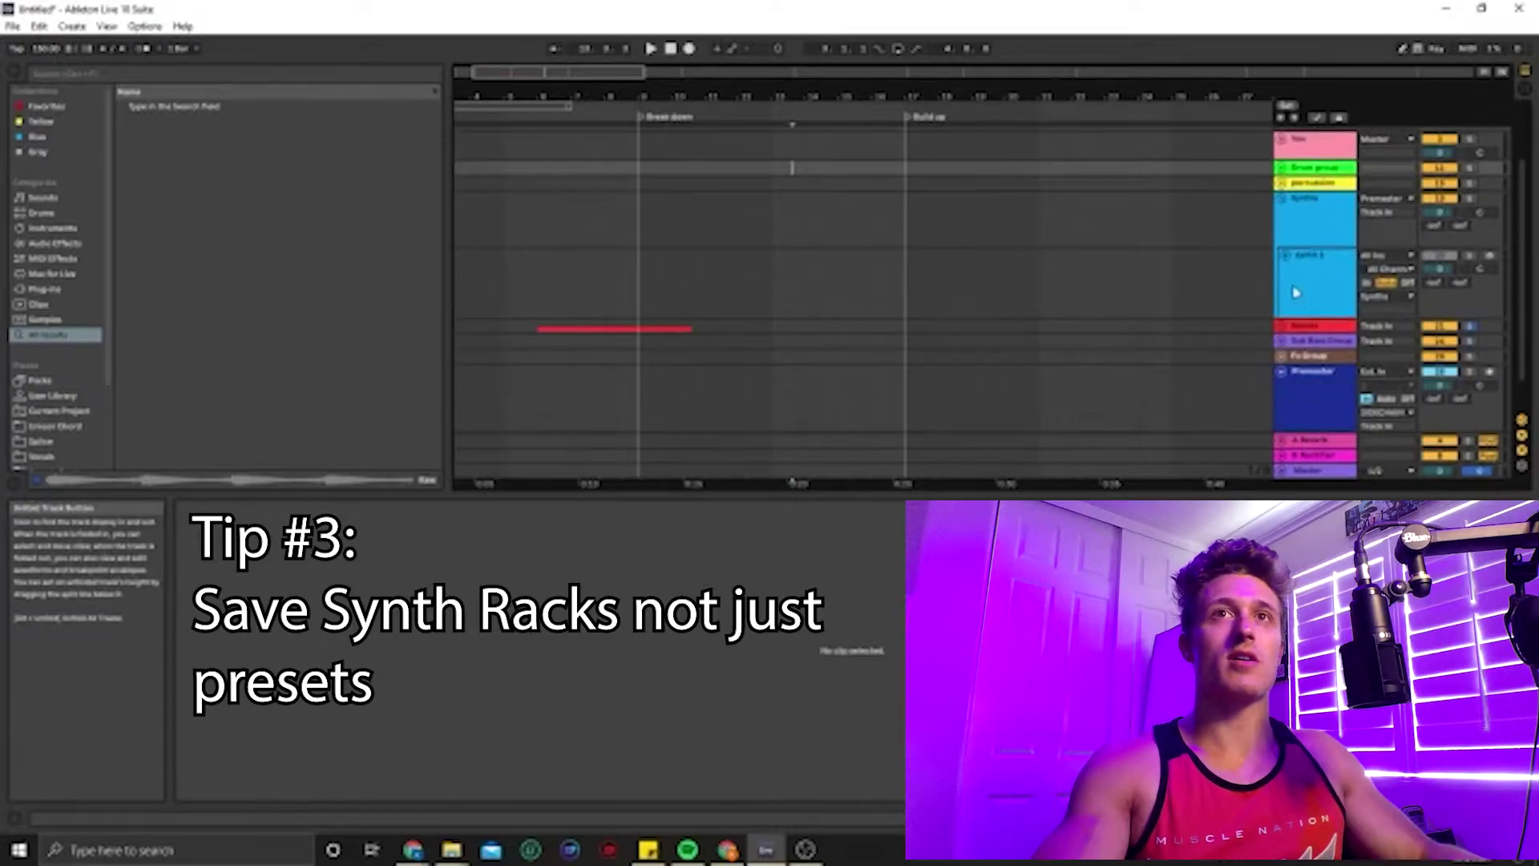
left_click(1298, 284)
scroll(1315, 297, "up", 2)
Step: Load EQ Eight onto Synth 1 and make band 1 a steep high-cut filter with adjusted cutoff
key("ctrl+f")
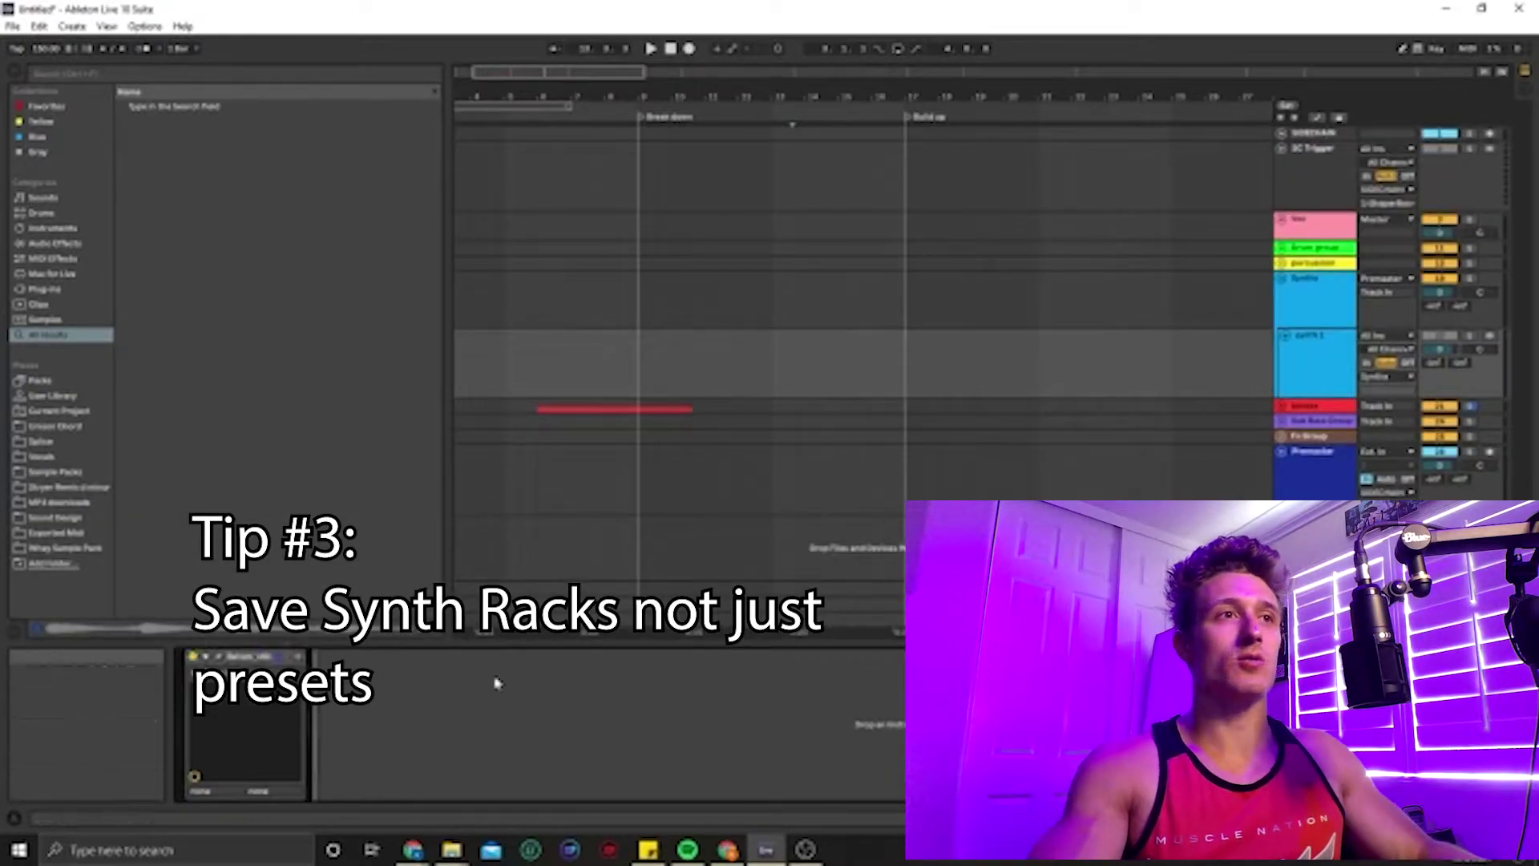
type("eq")
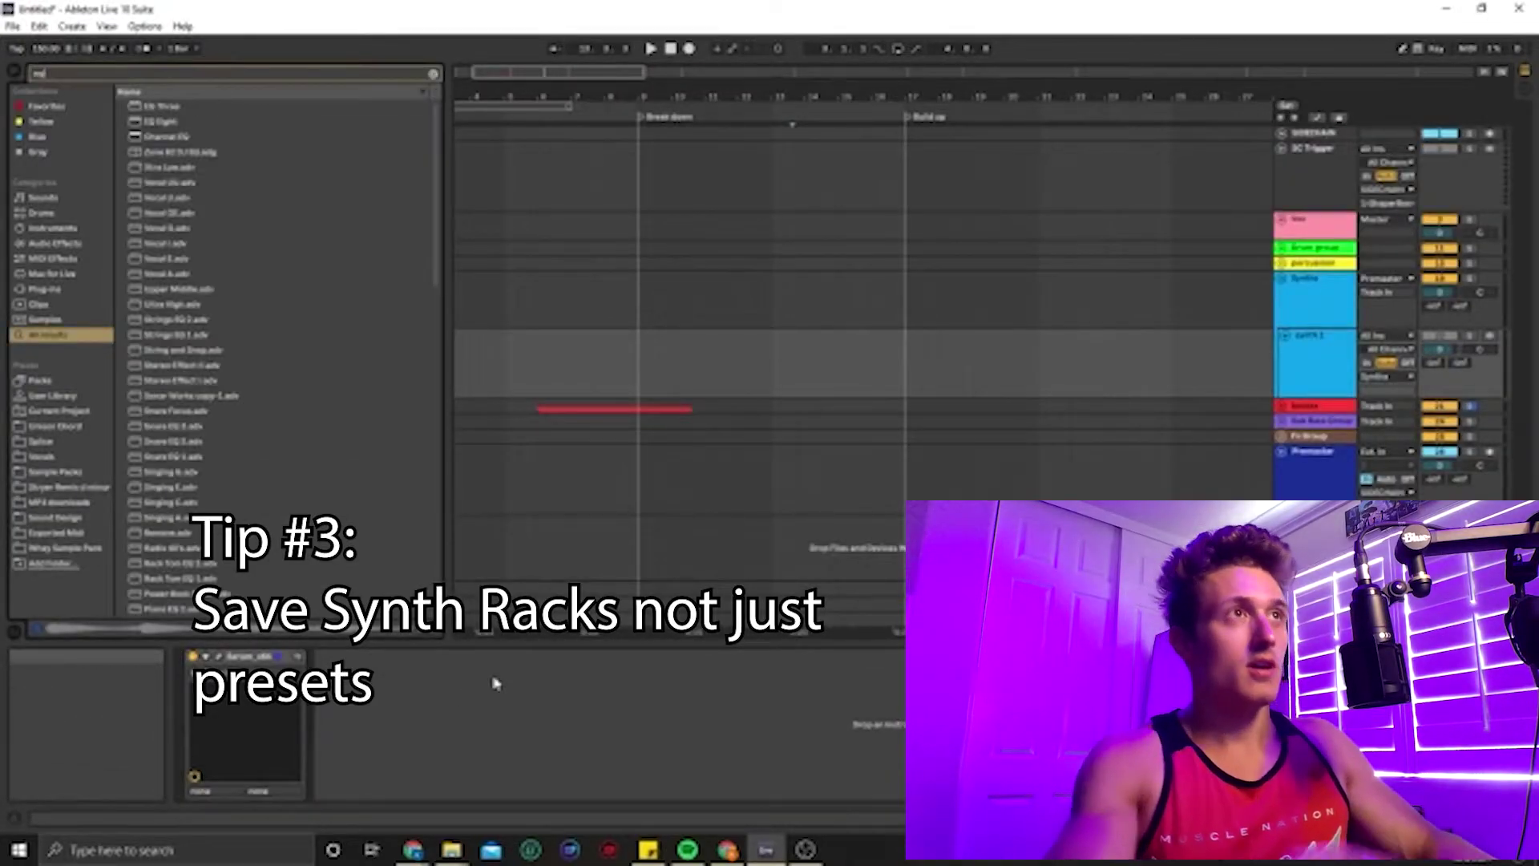
double_click(160, 121)
left_click(384, 783)
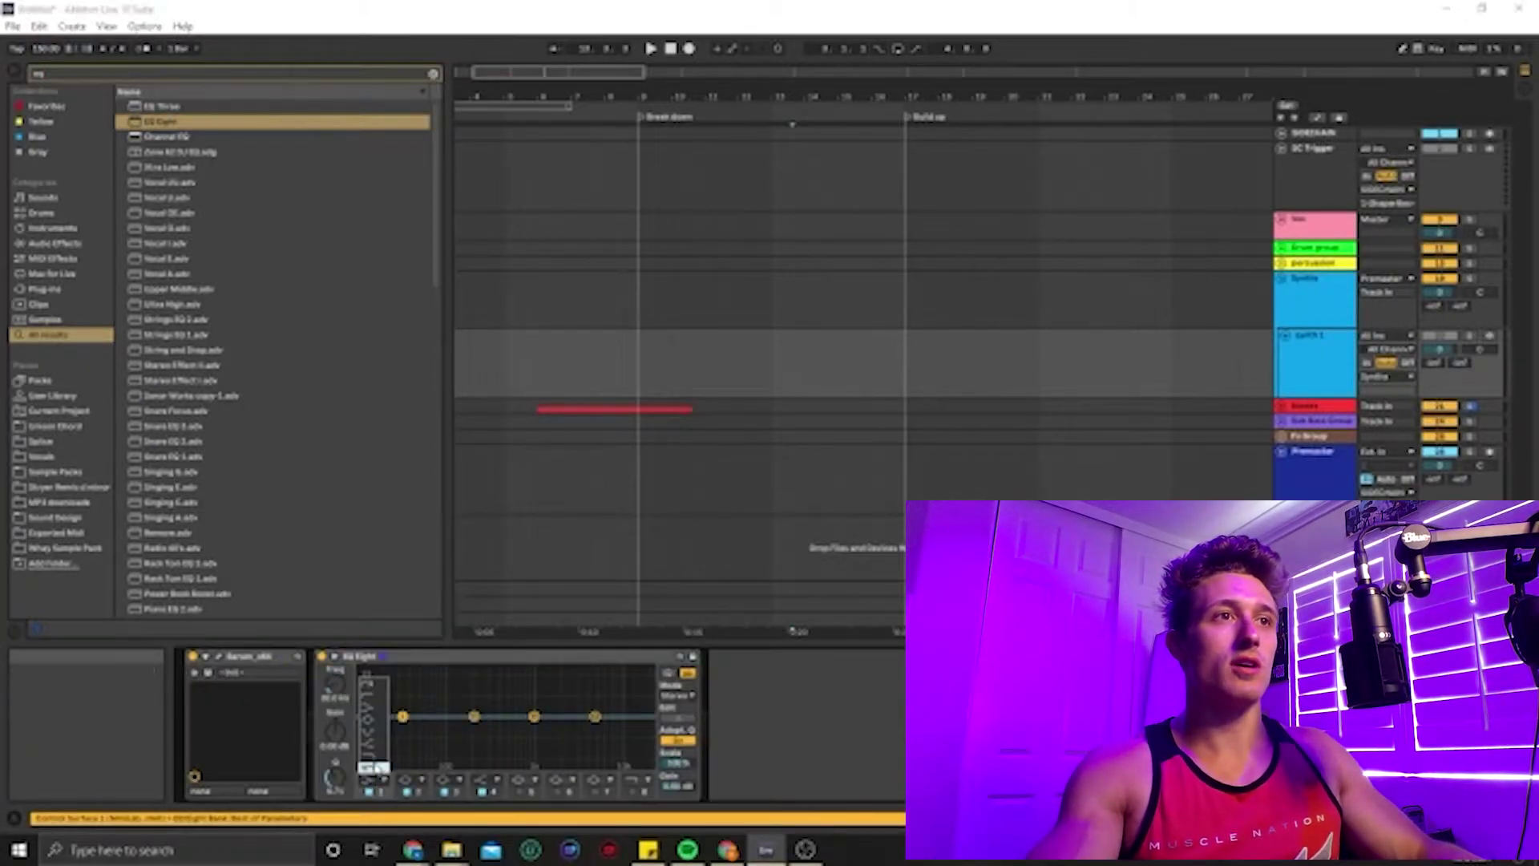
left_click(370, 766)
left_click_drag(392, 746, 512, 727)
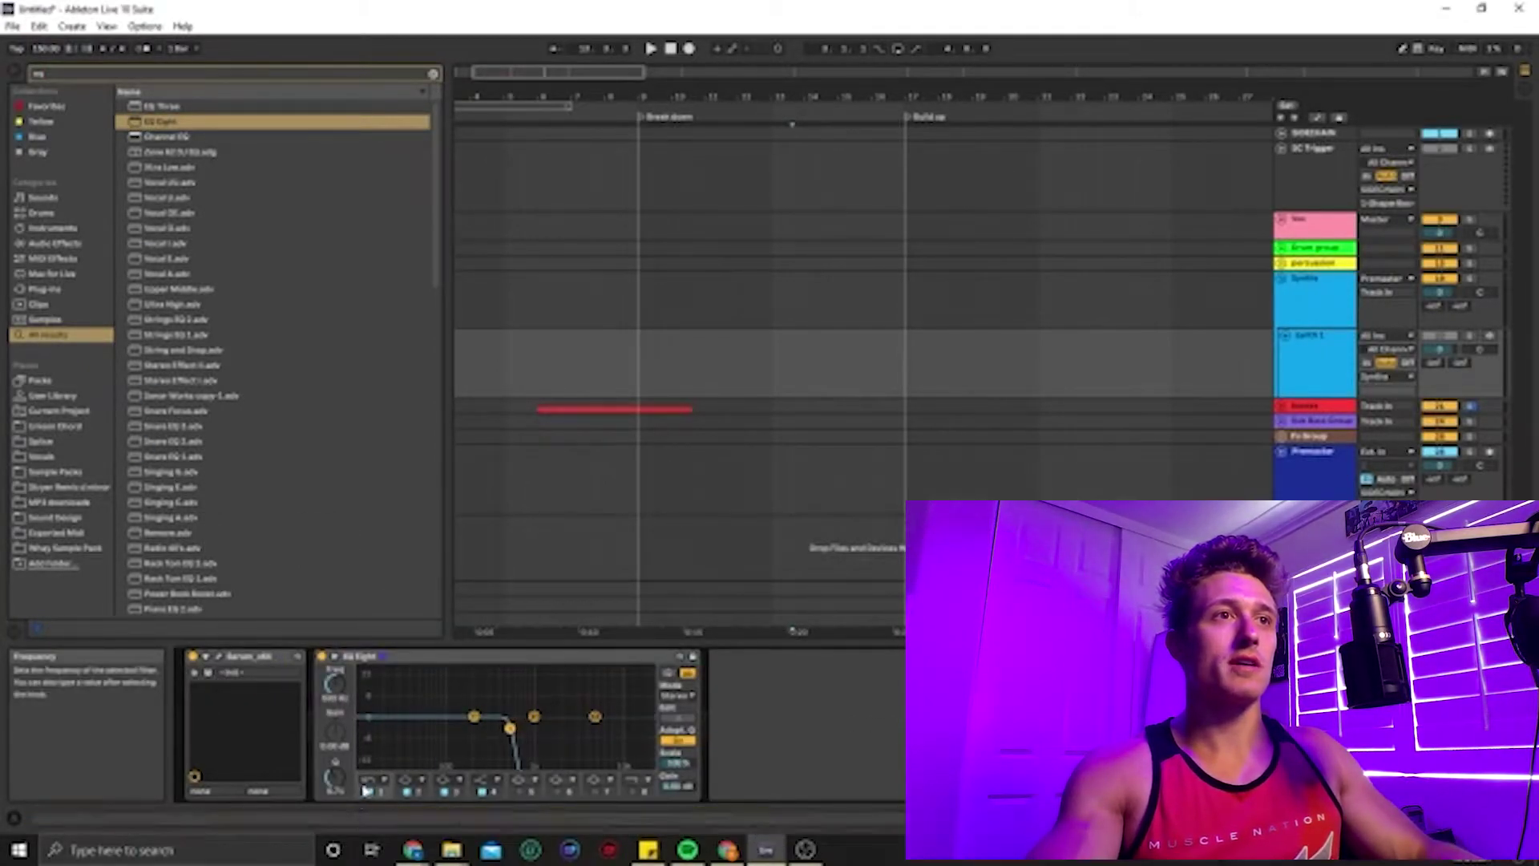
left_click_drag(334, 683, 333, 693)
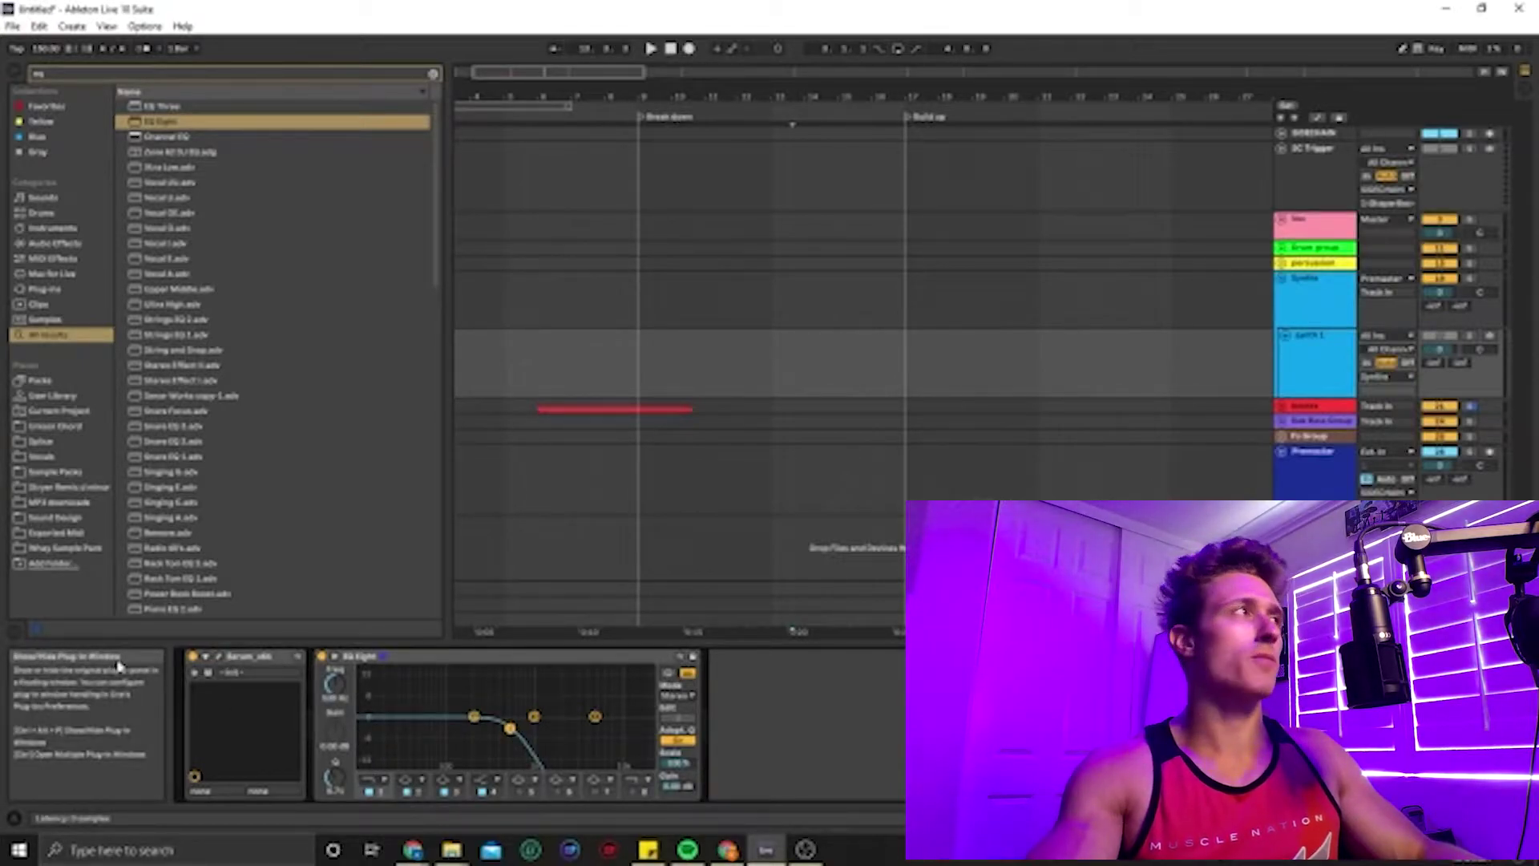
Step: Load the OMASS Reese Brother preset into Serum from its preset list
key("ctrl+alt+p")
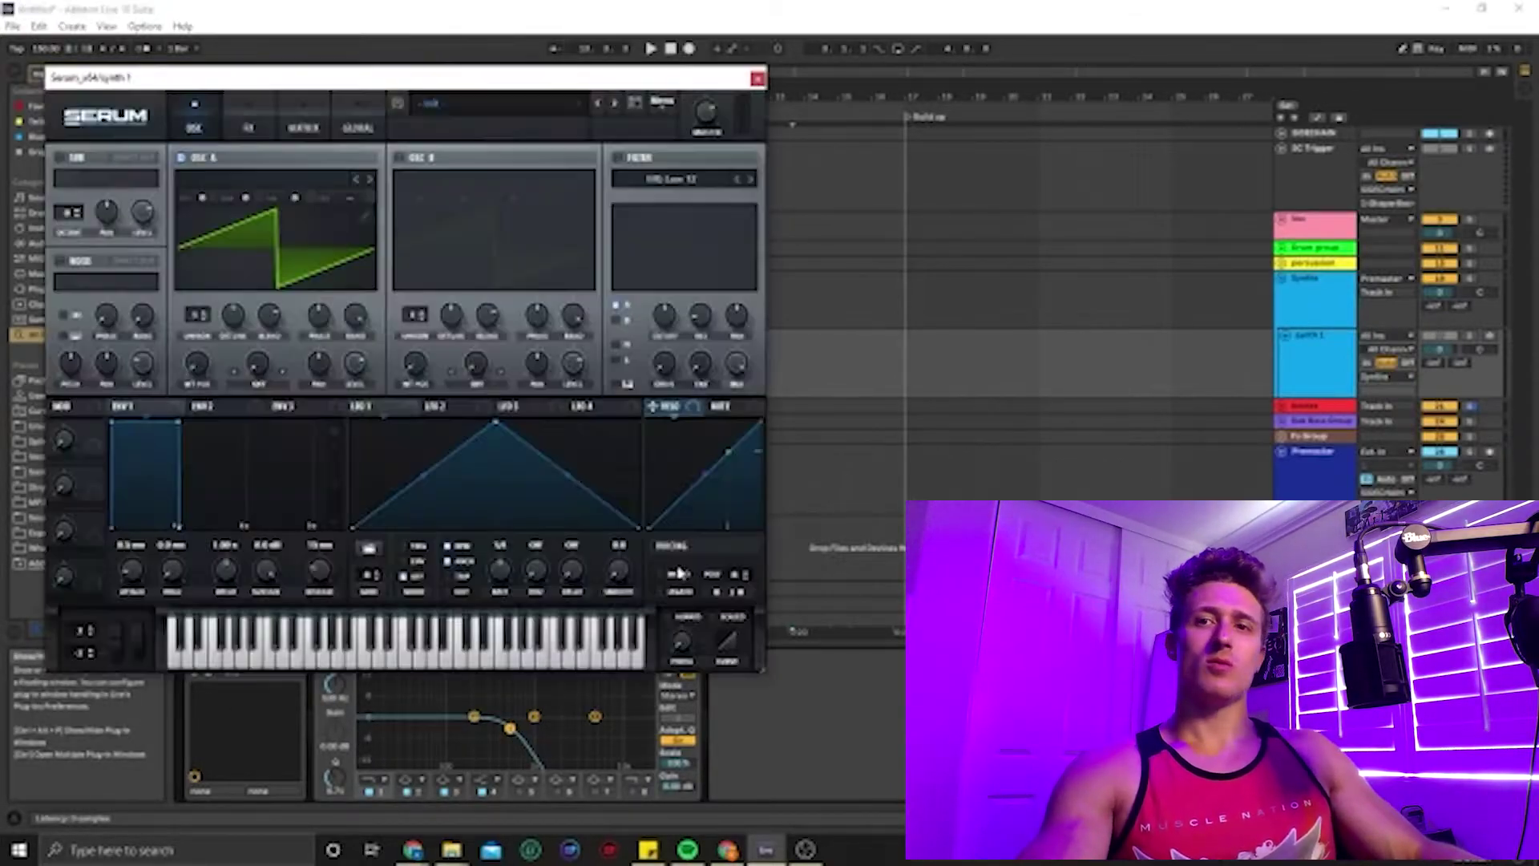
left_click(539, 104)
mouse_move(525, 315)
mouse_move(641, 317)
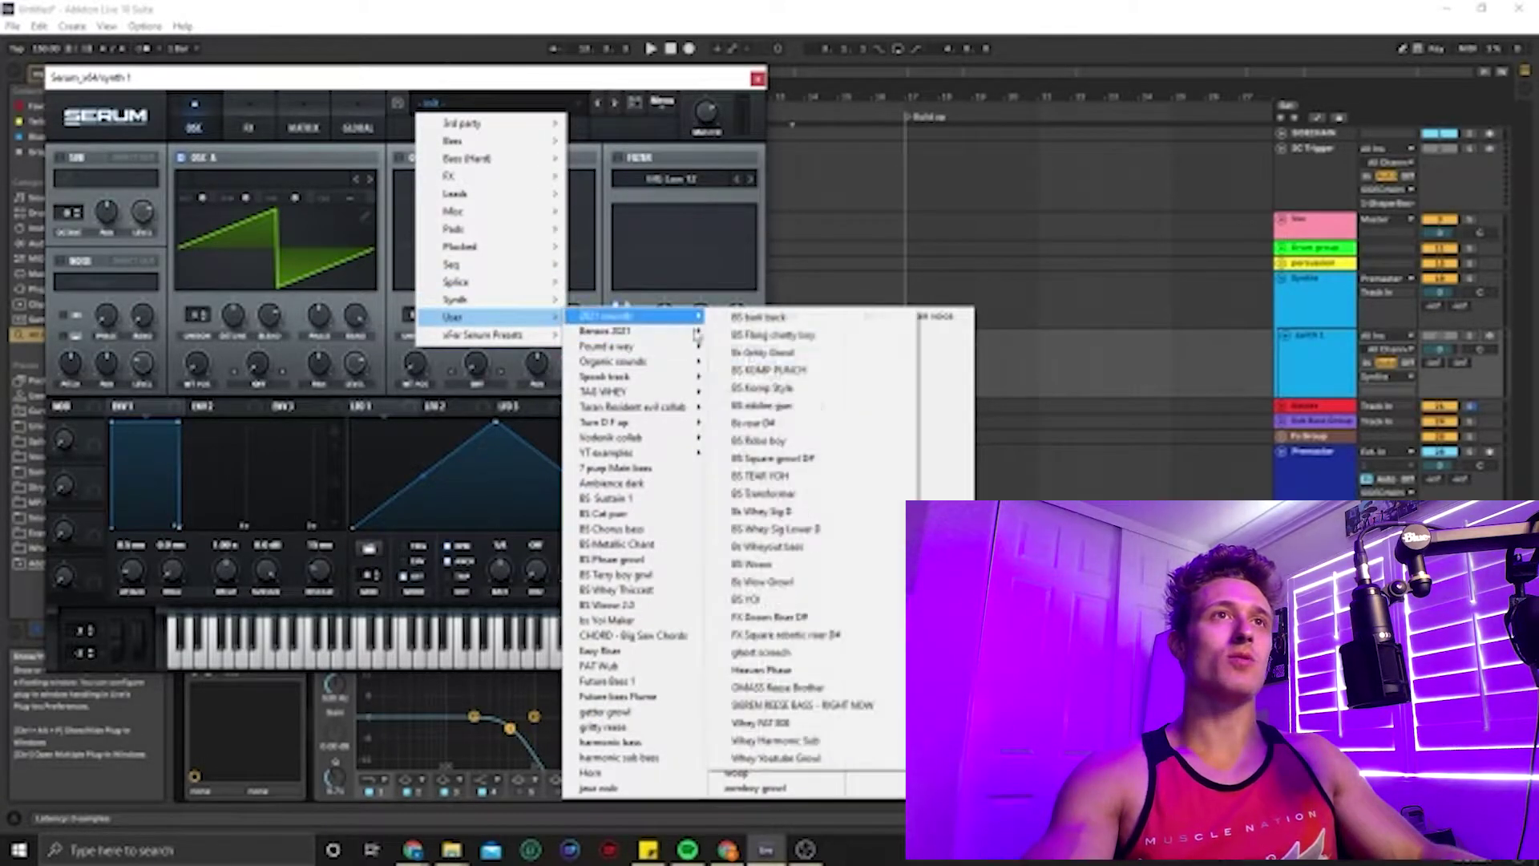
left_click(802, 687)
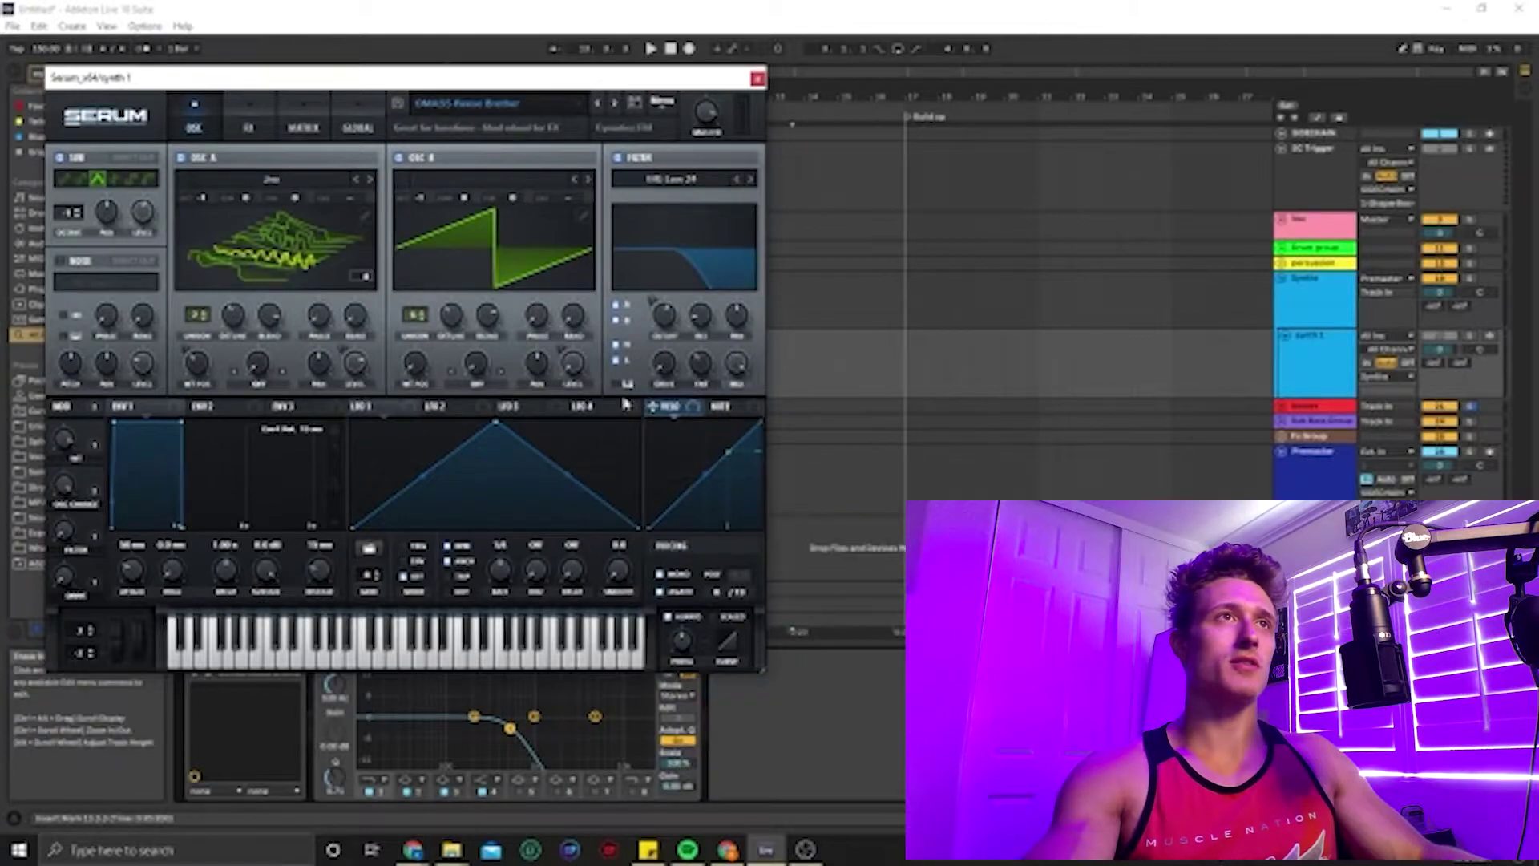
Step: Assign an oscillator B setting to a macro, lower Global unison width, and close Serum
right_click(574, 361)
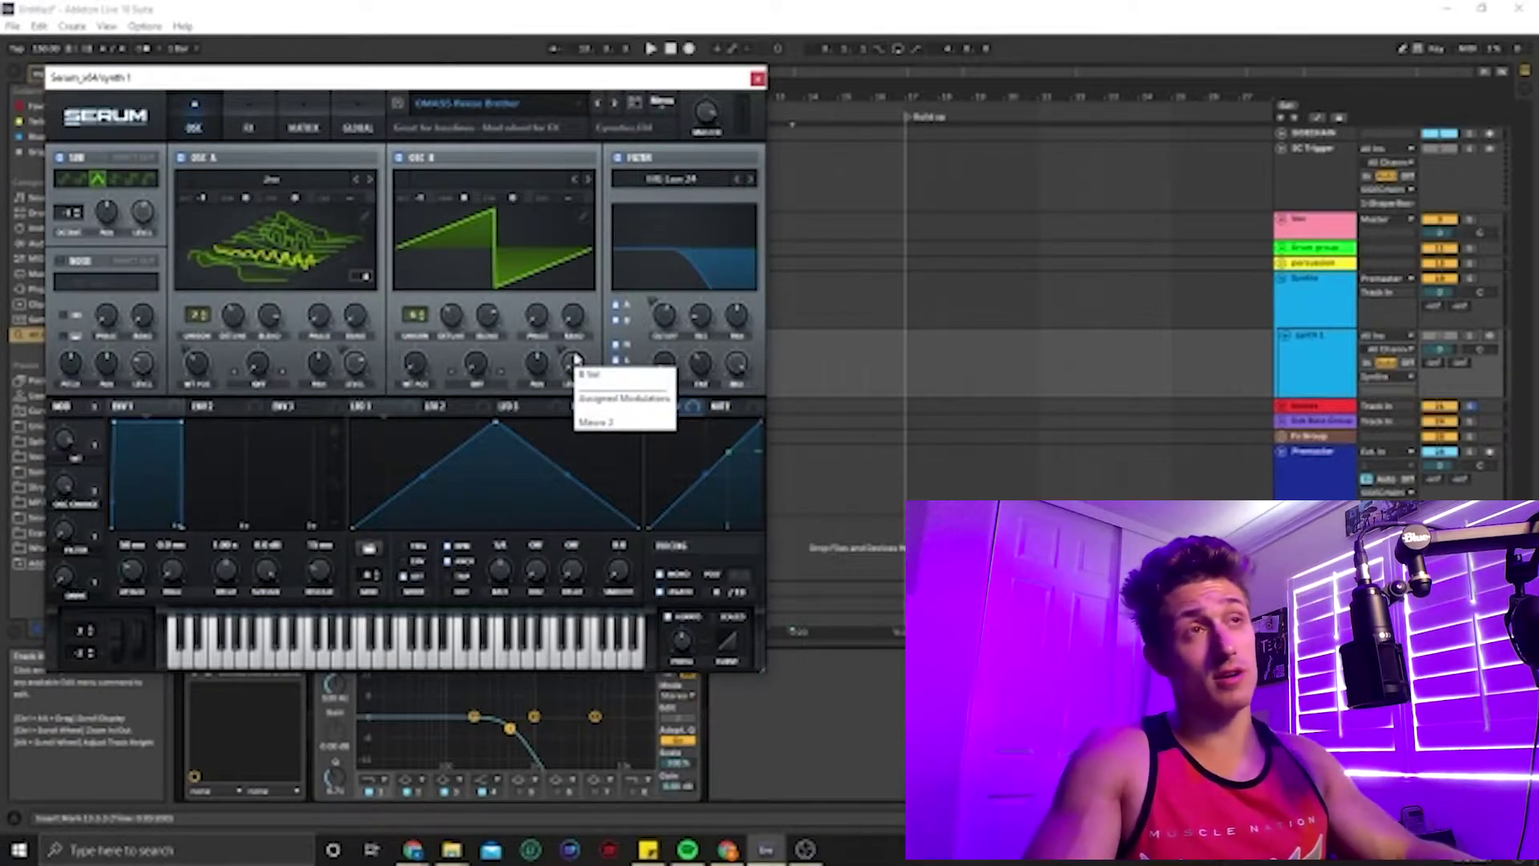
left_click(598, 422)
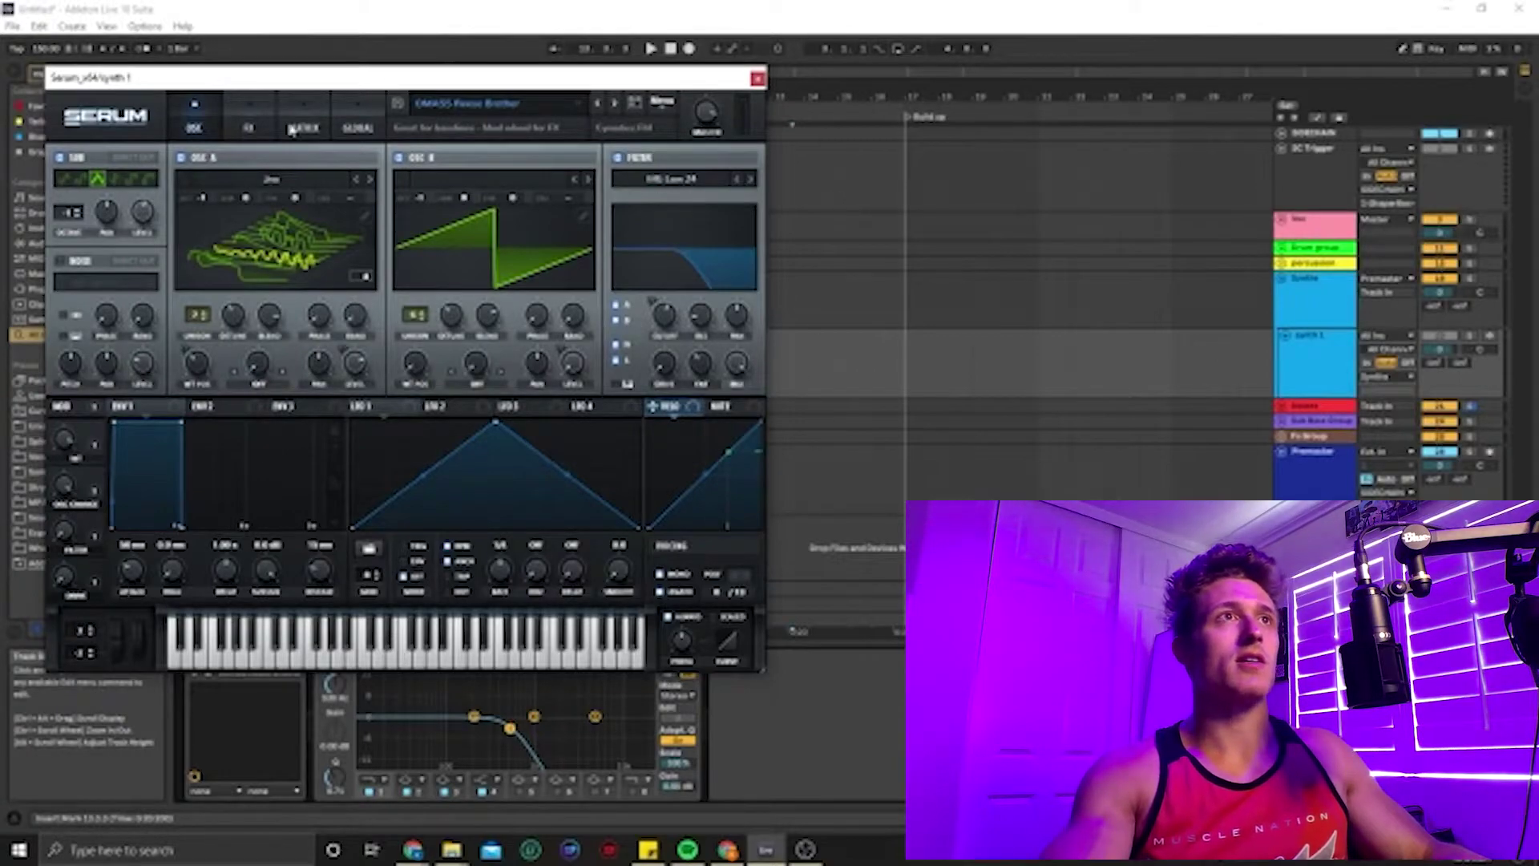
left_click(357, 124)
left_click_drag(213, 287, 232, 324)
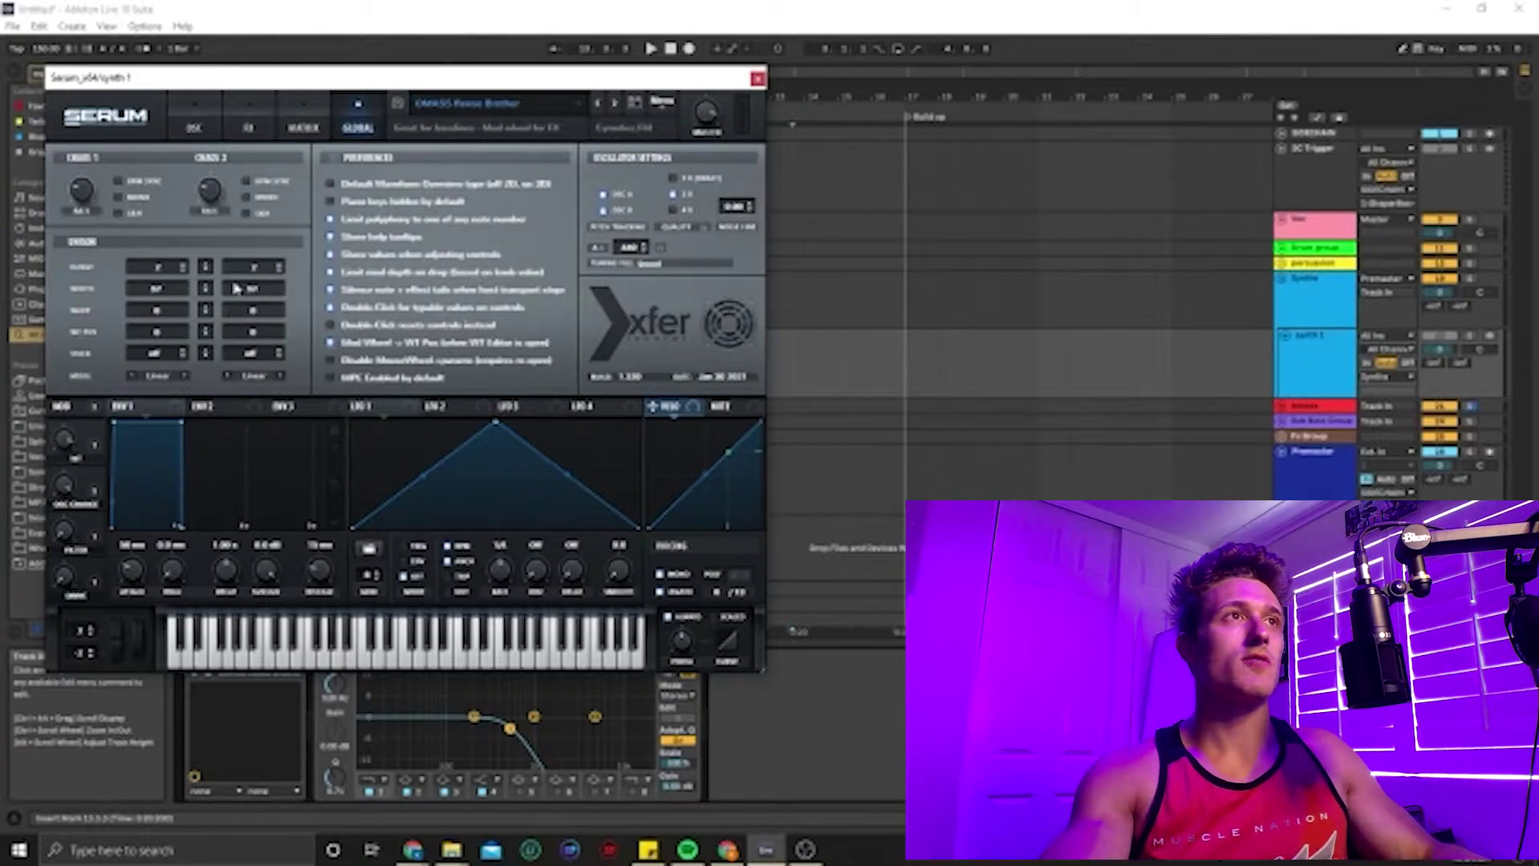
left_click(196, 127)
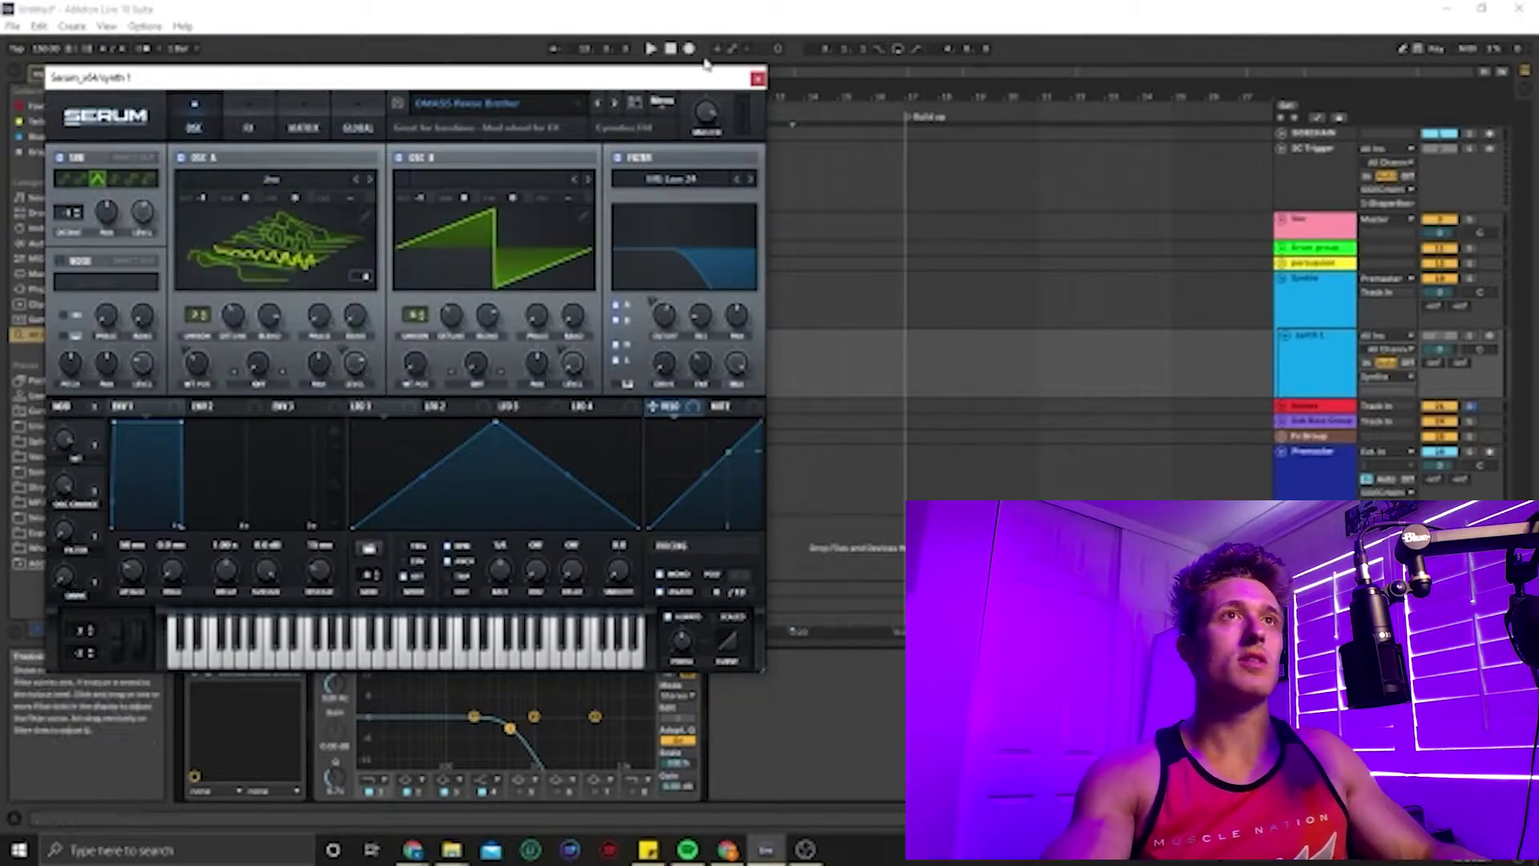
left_click(759, 78)
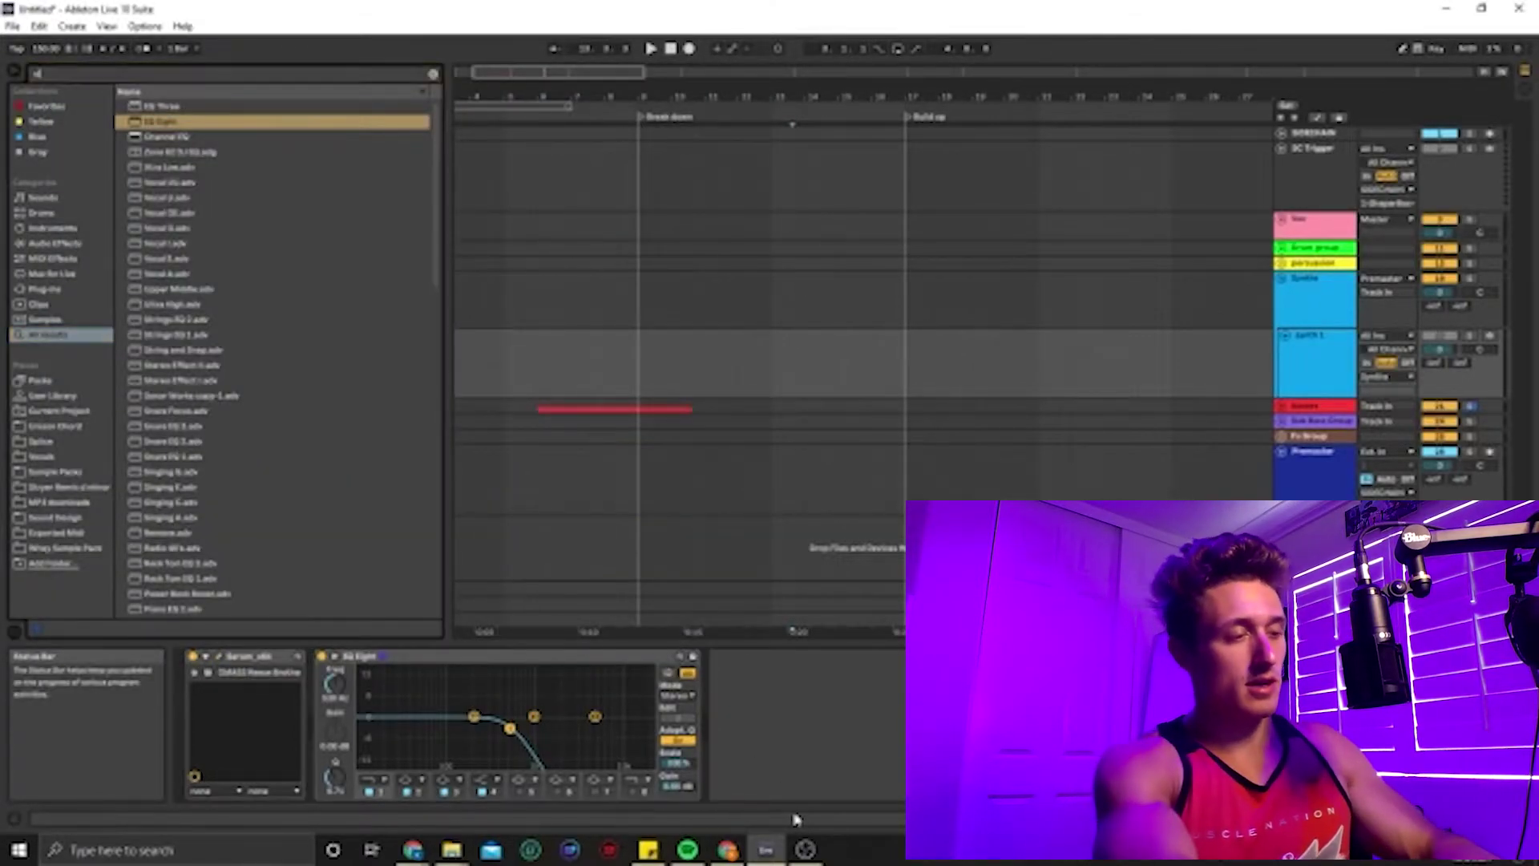
Step: Insert Utility with Bass Mono between Serum and EQ Eight, then group all three into an Instrument Rack
left_click_drag(161, 108, 411, 732)
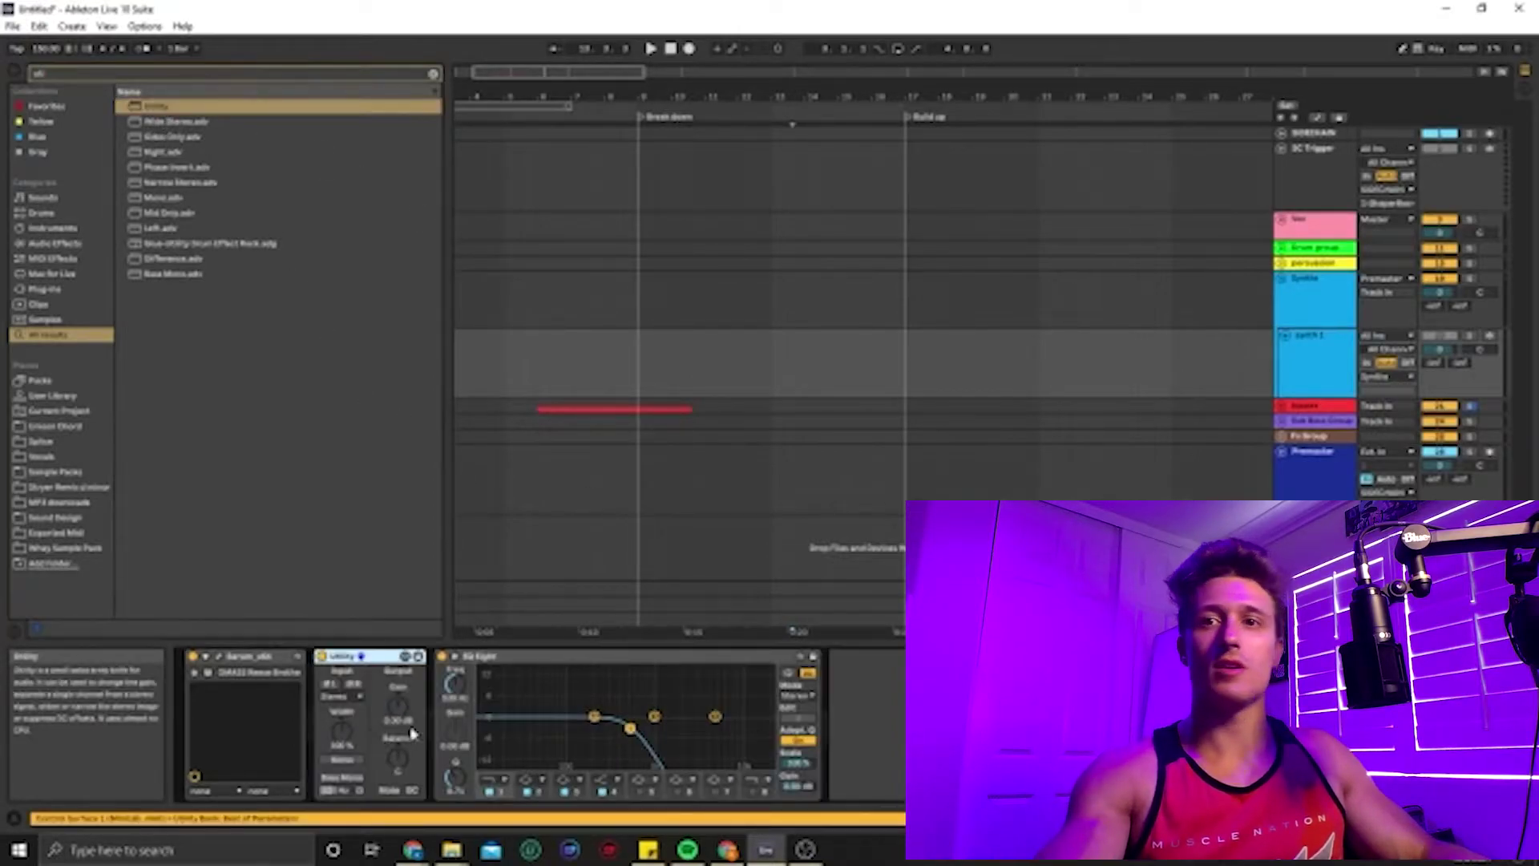
left_click(344, 777)
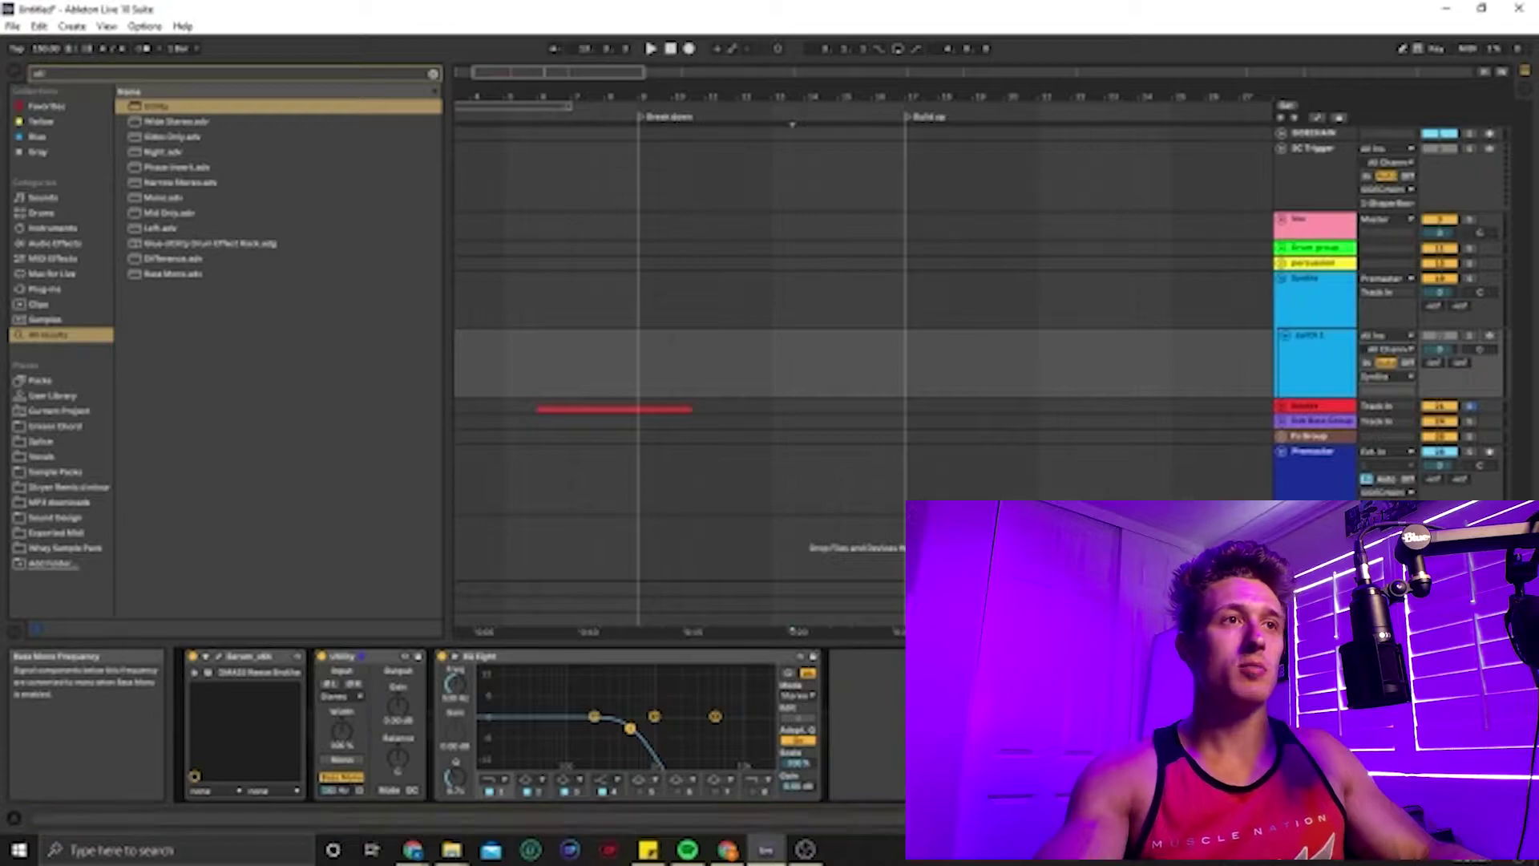
left_click(245, 656)
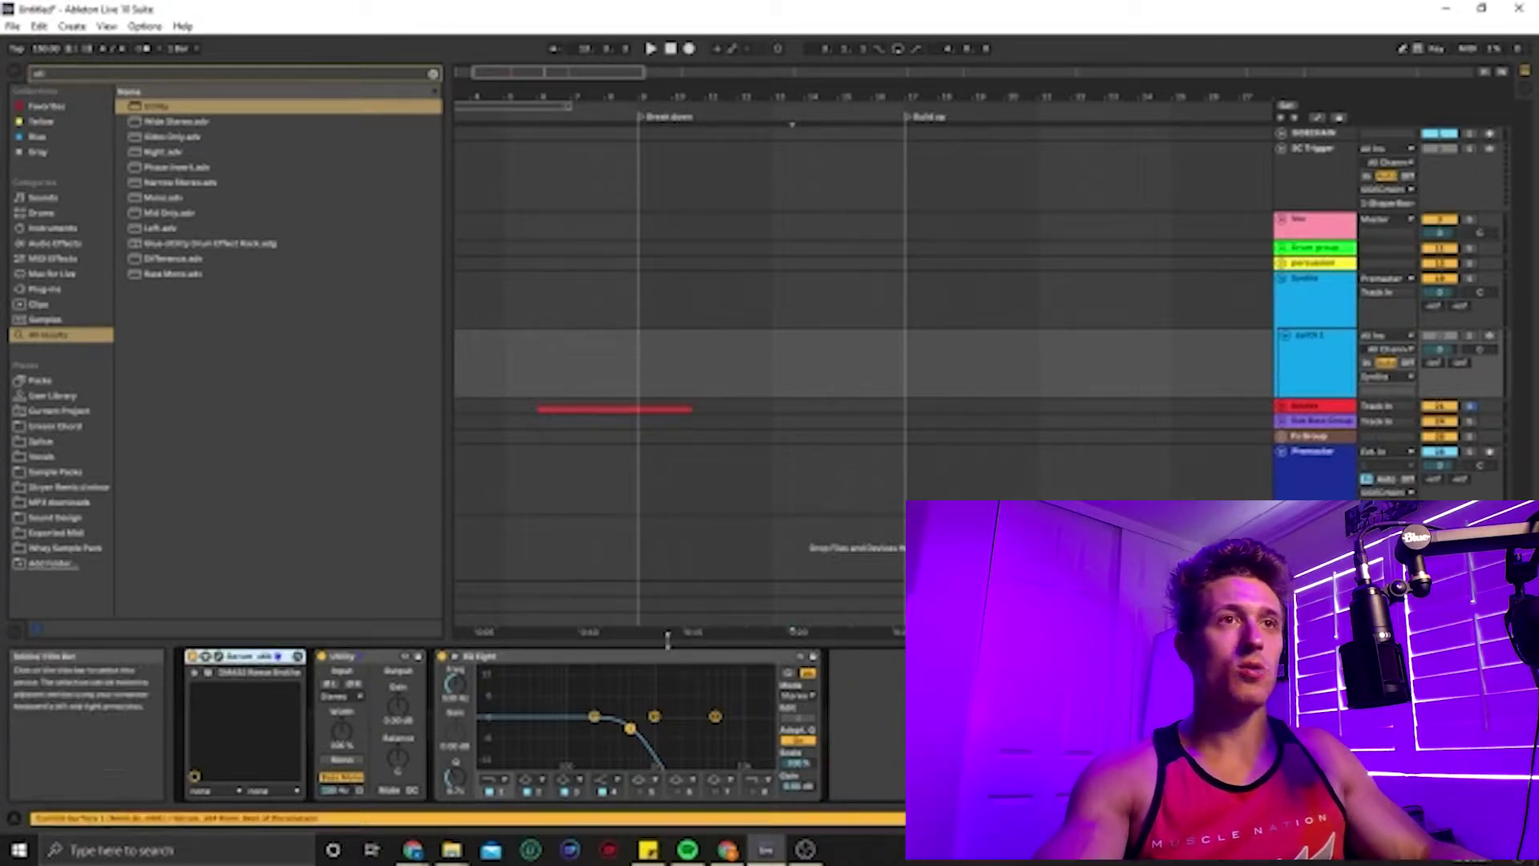
left_click(688, 659, "shift")
key("ctrl+g")
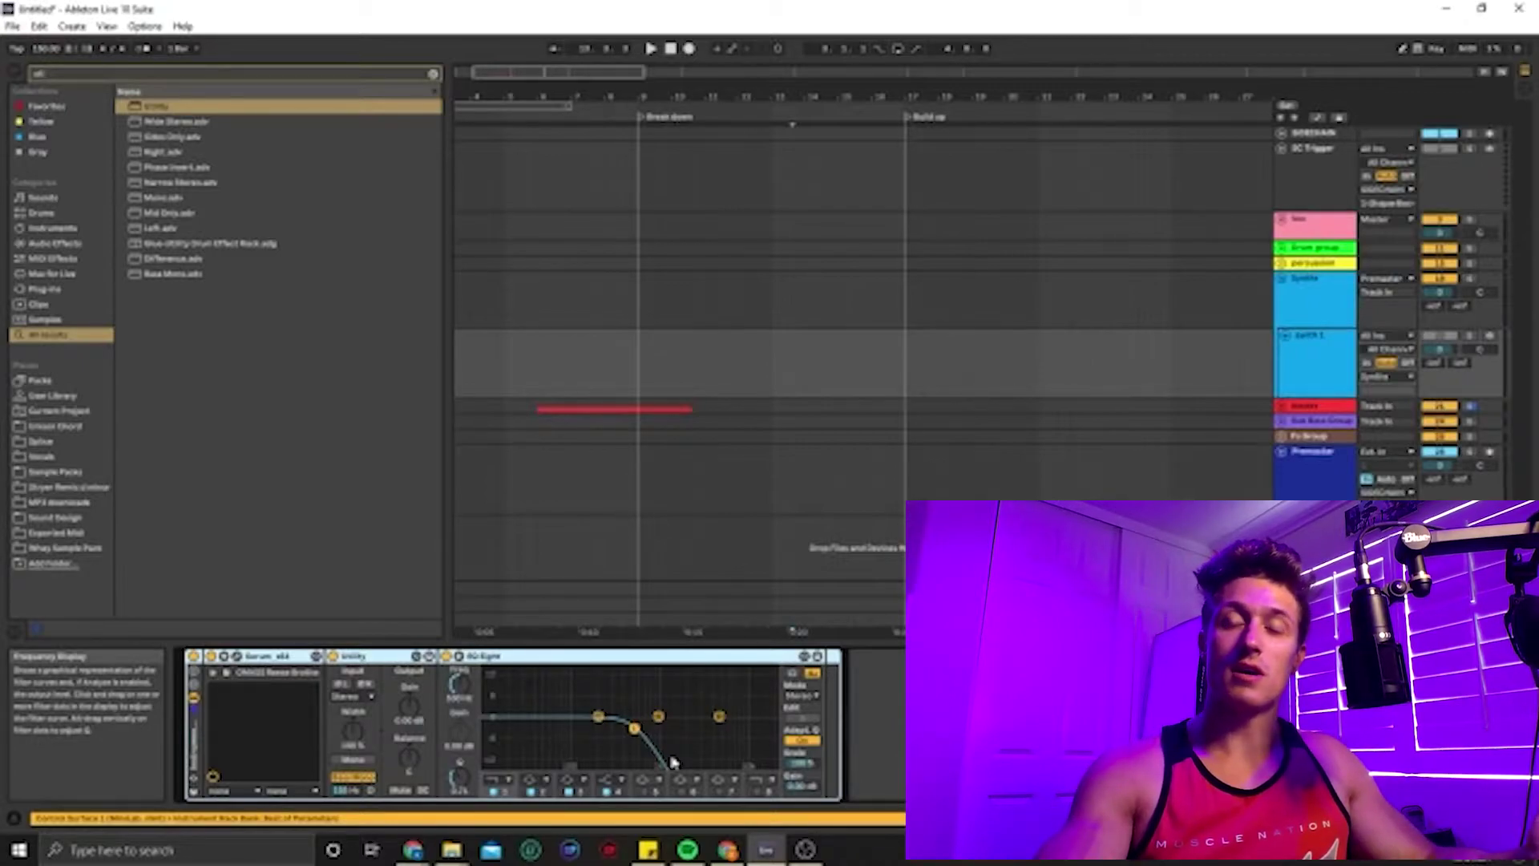
Step: Save the rack as a preset named 'Grind REESE BASS'
left_click(197, 796)
type("G")
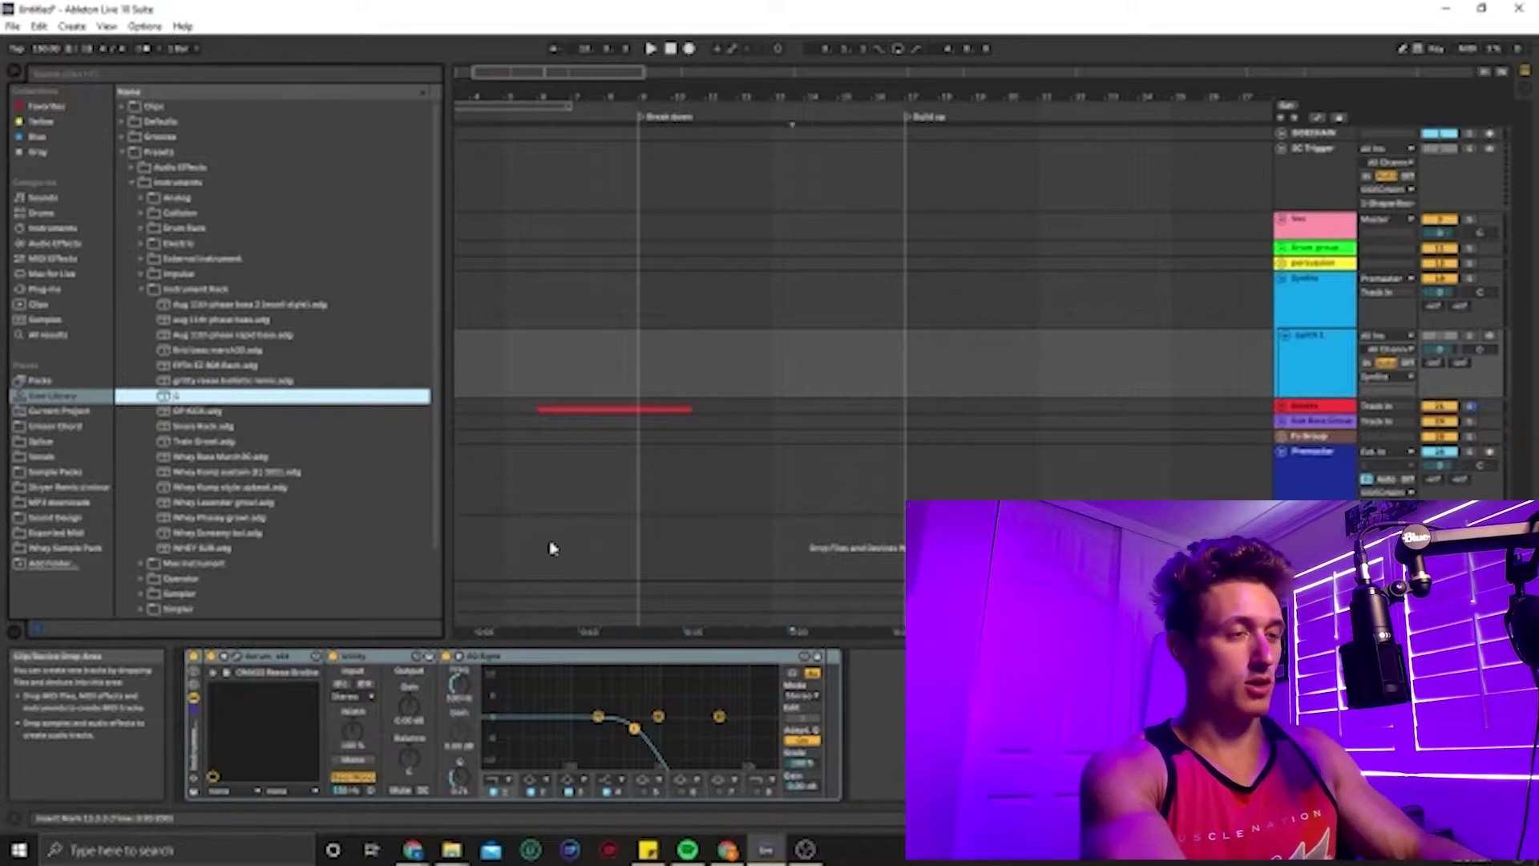
type("rind")
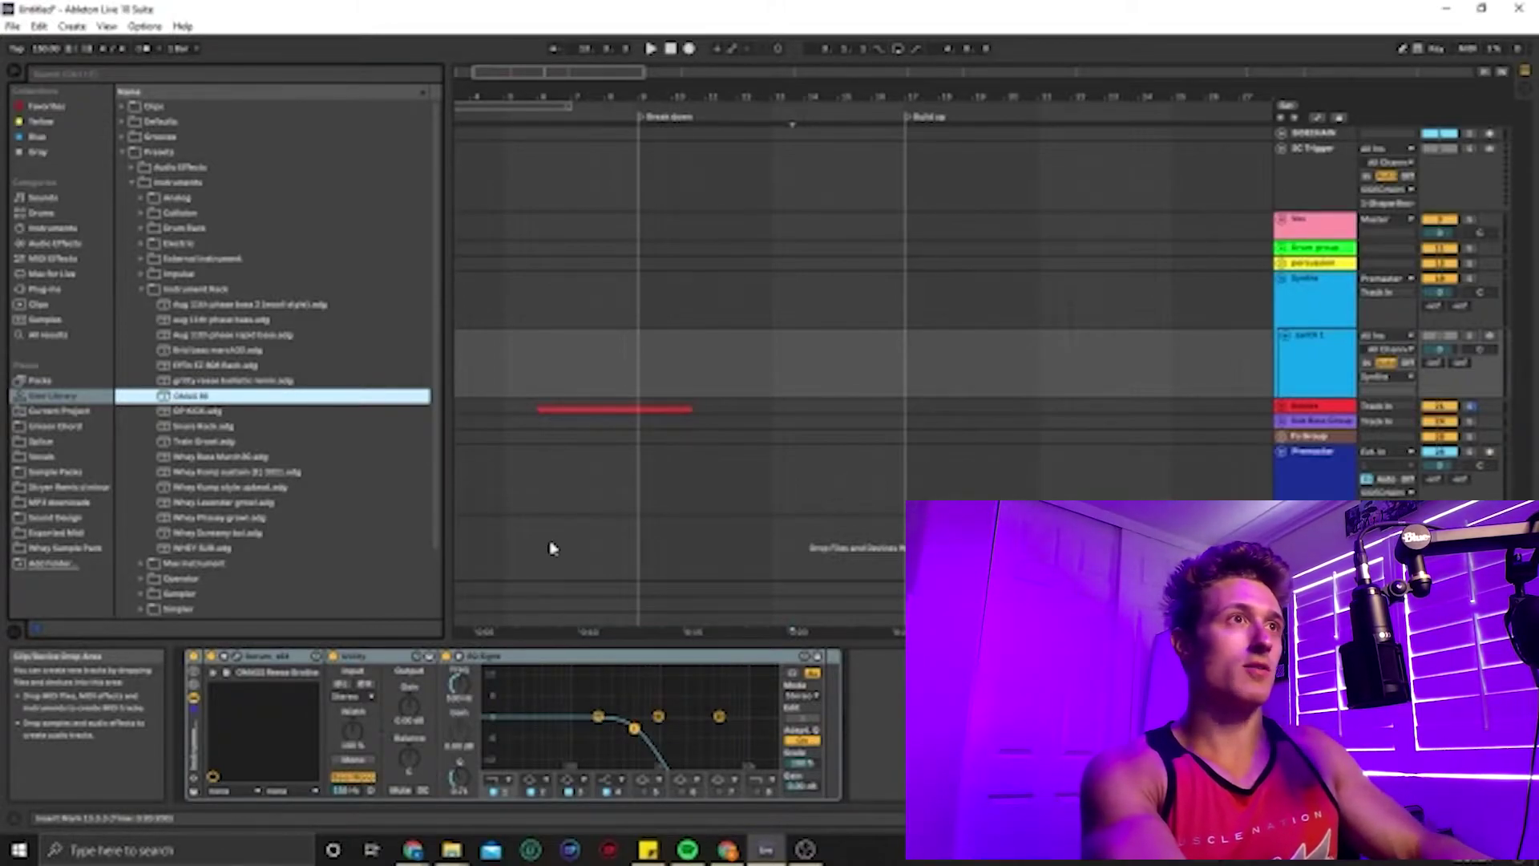
type(" REESE")
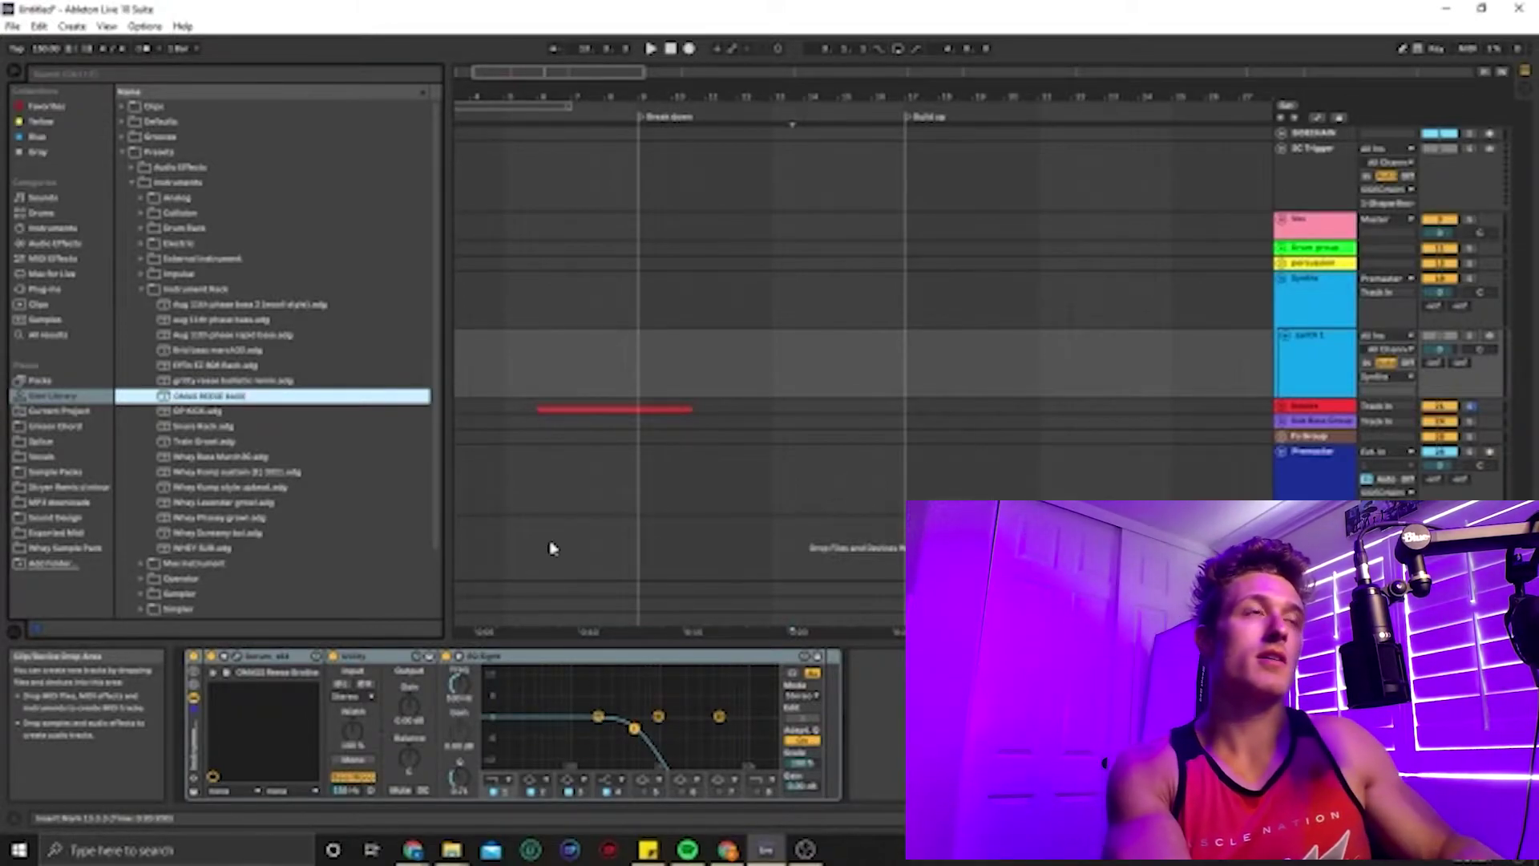
type(" BASS")
key("Return")
left_click(701, 290)
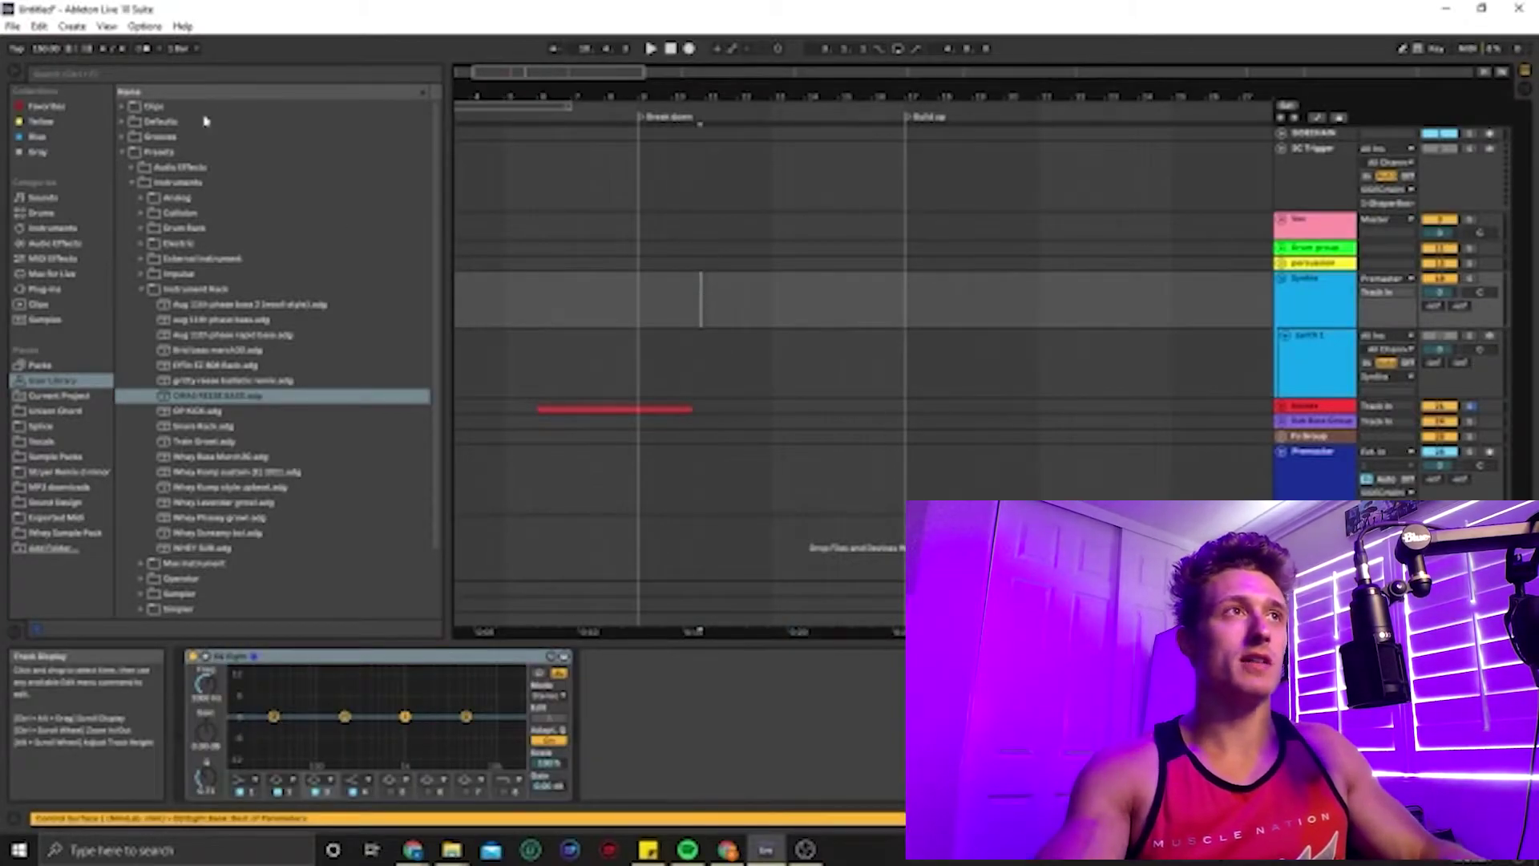
key("ctrl+f")
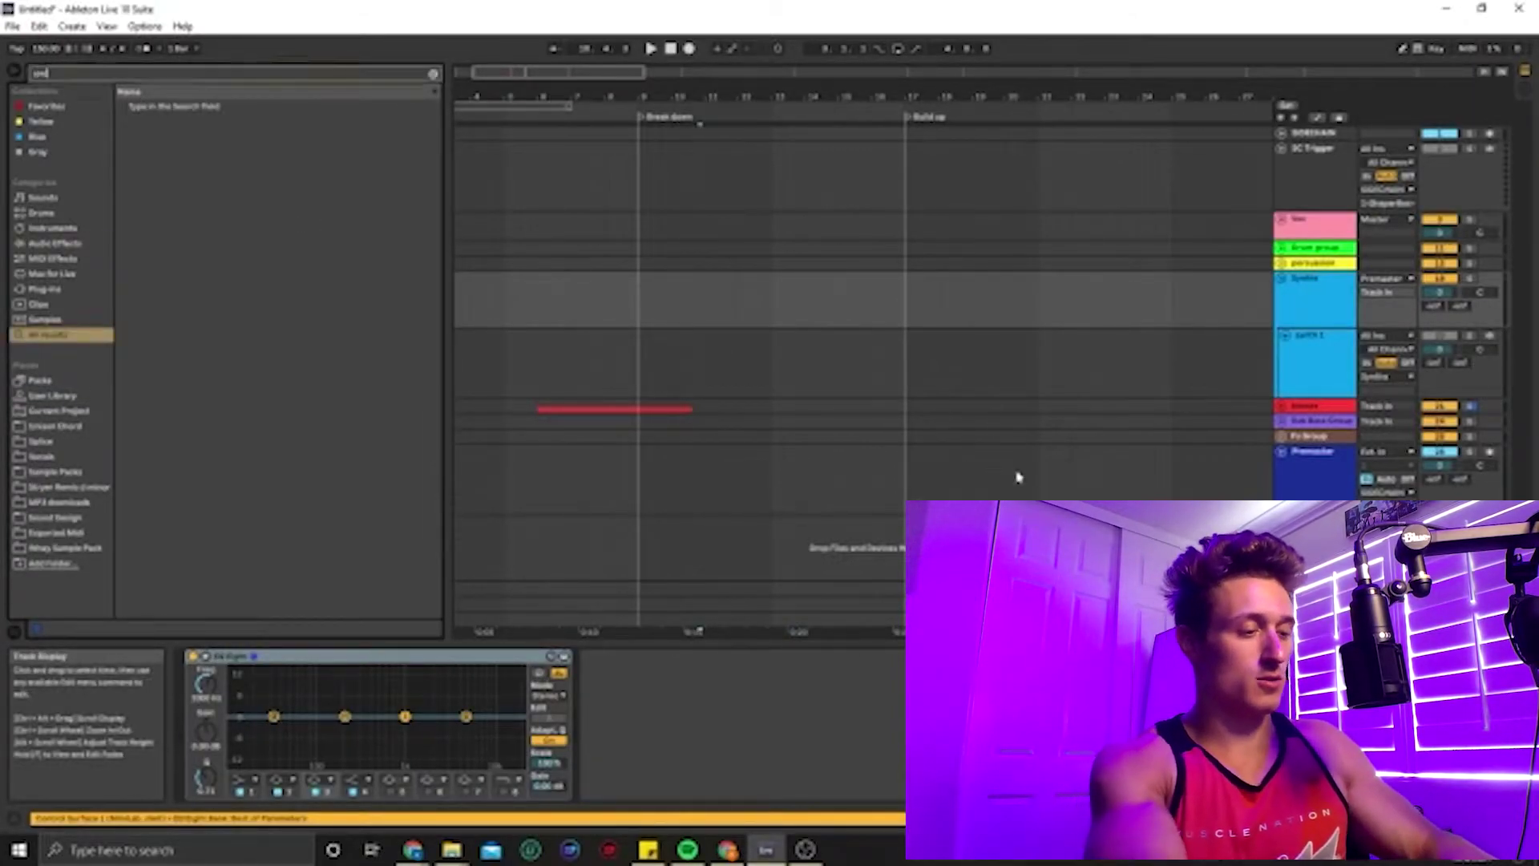
Step: Drag the OMAS REESE BASS preset found by searching 'omas' into the arrangement, check Serum's global settings, then close it
type("omas")
left_click(1335, 377)
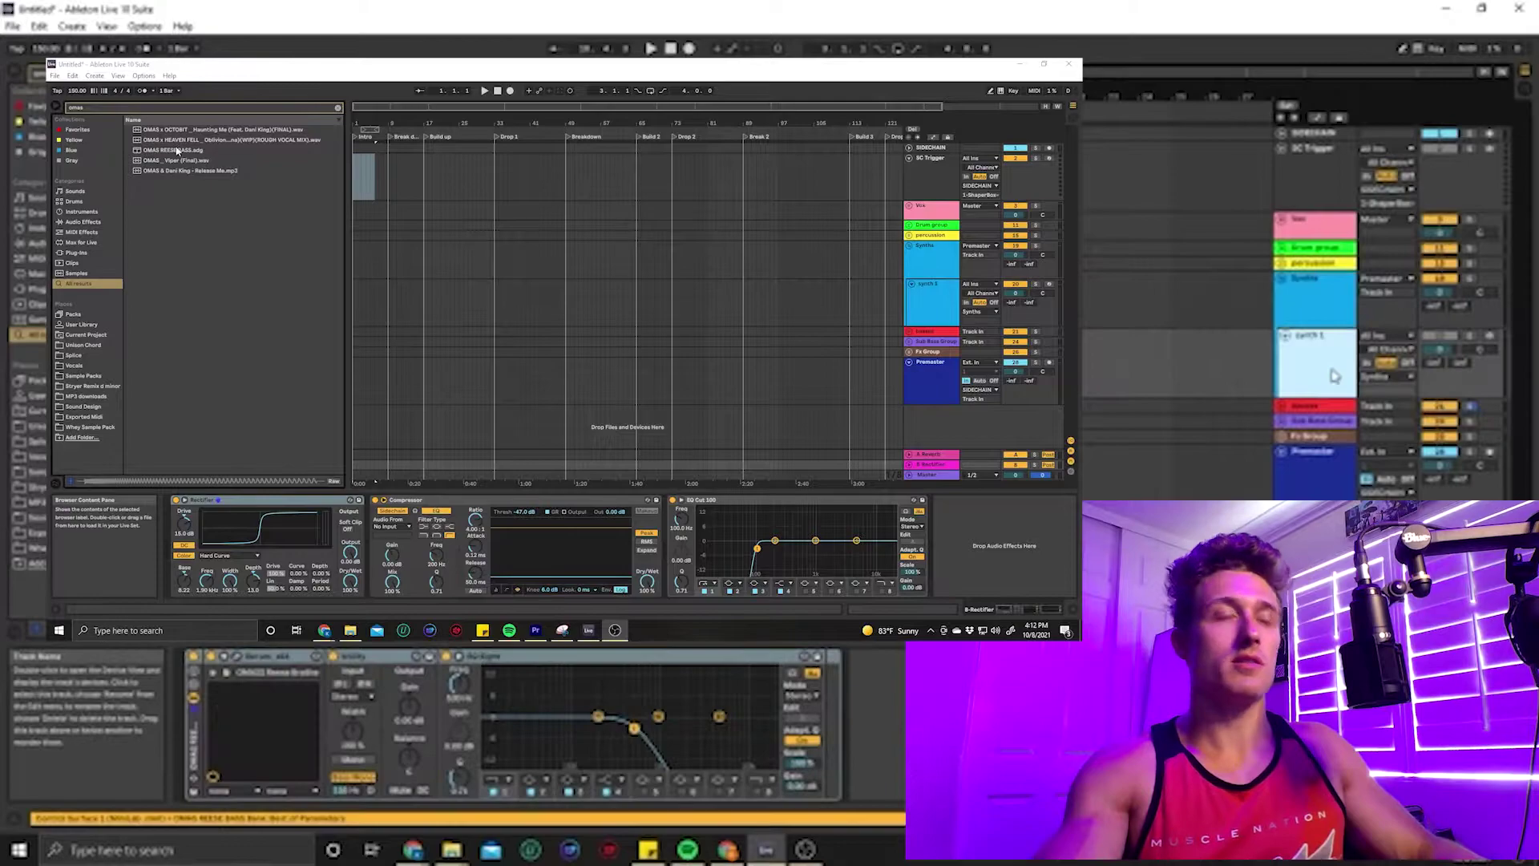
left_click(176, 150)
left_click_drag(176, 151, 934, 305)
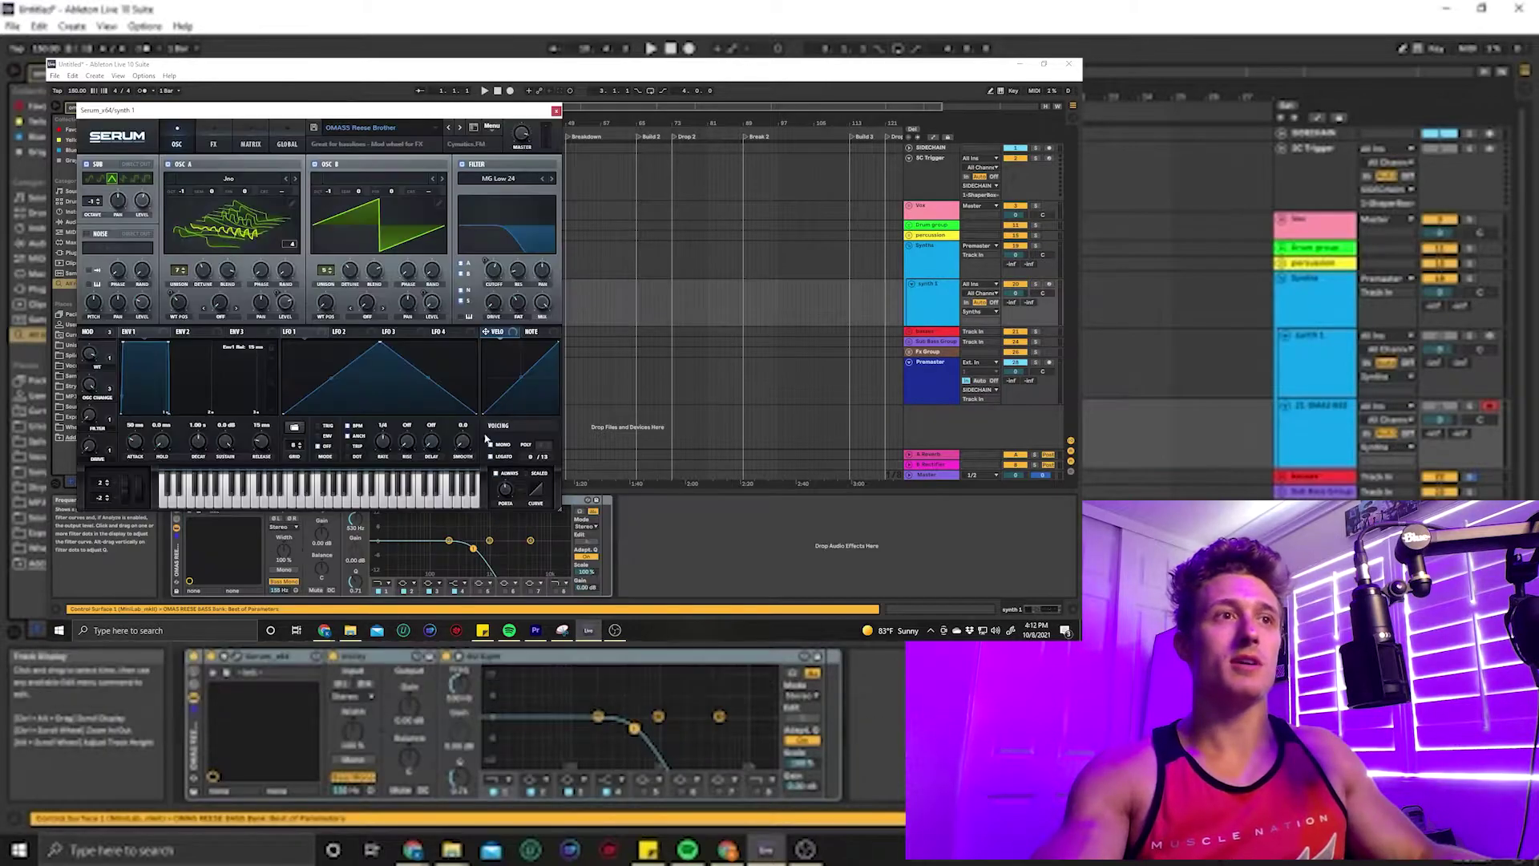
left_click(556, 111)
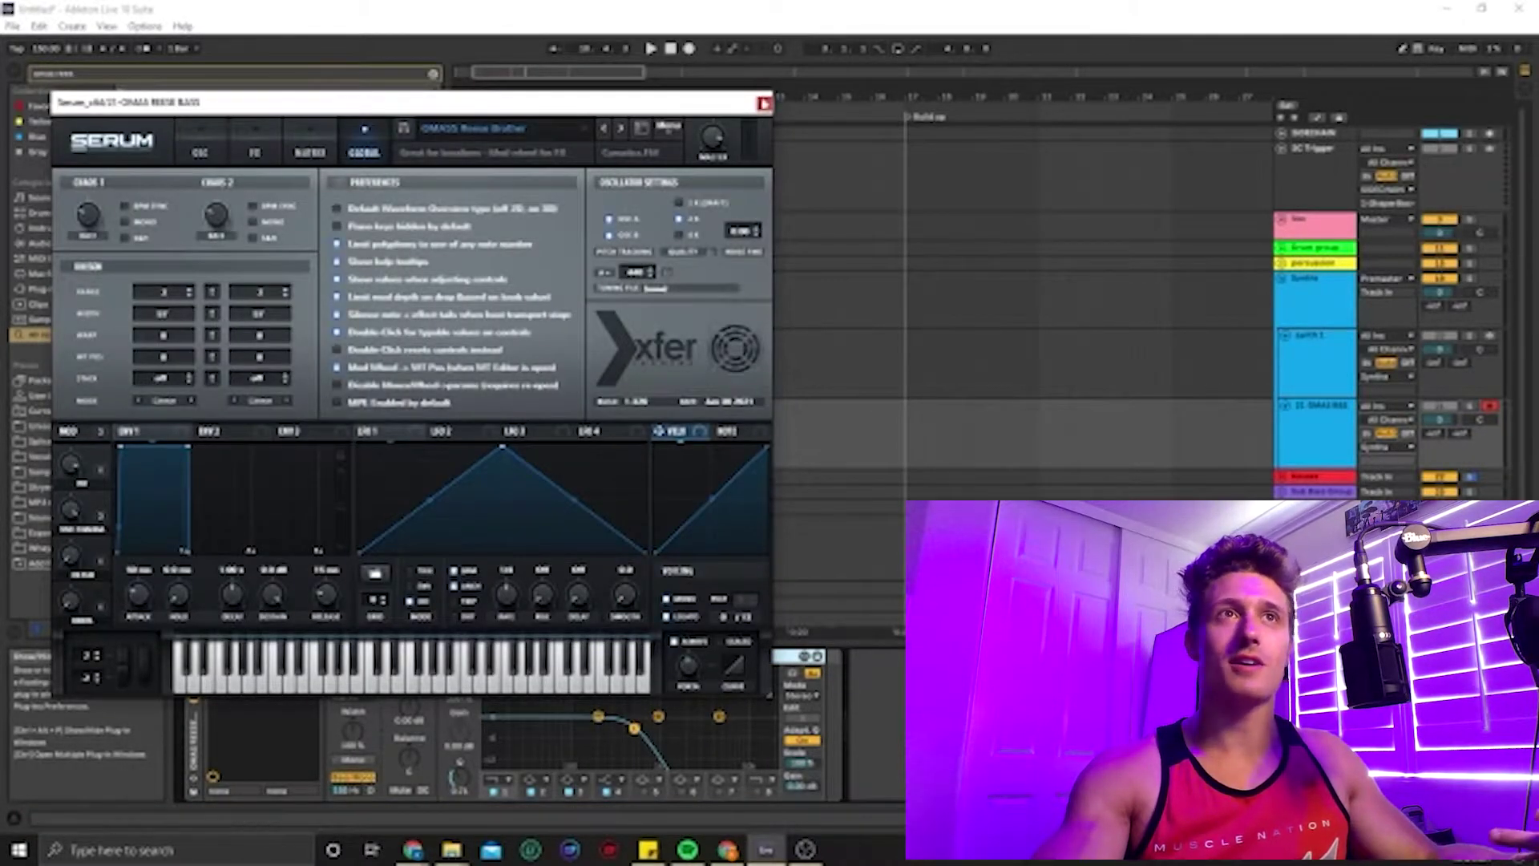
left_click(764, 103)
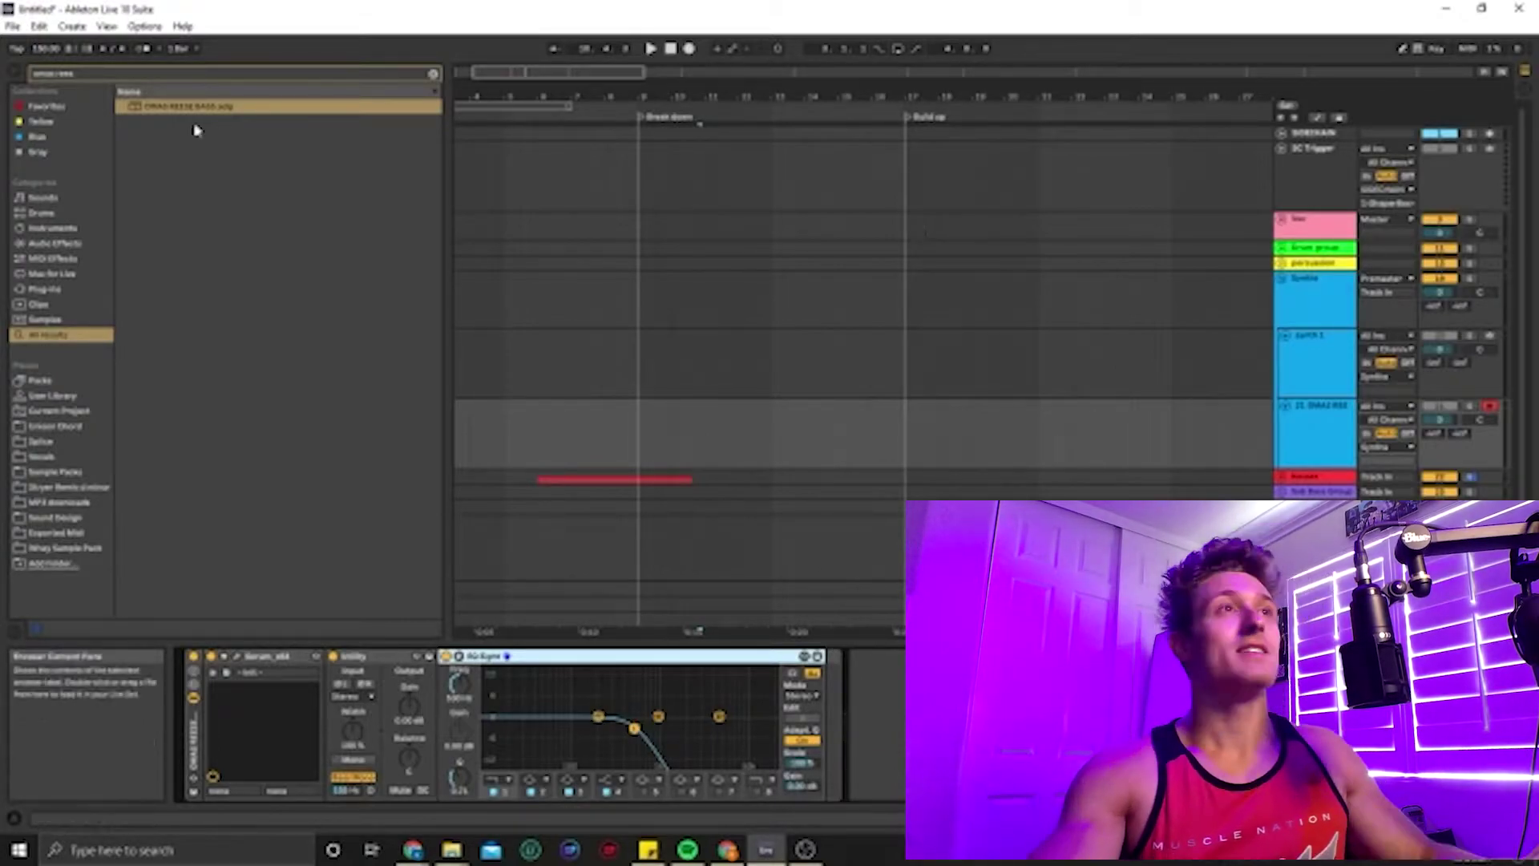
left_click(145, 26)
left_click(178, 460)
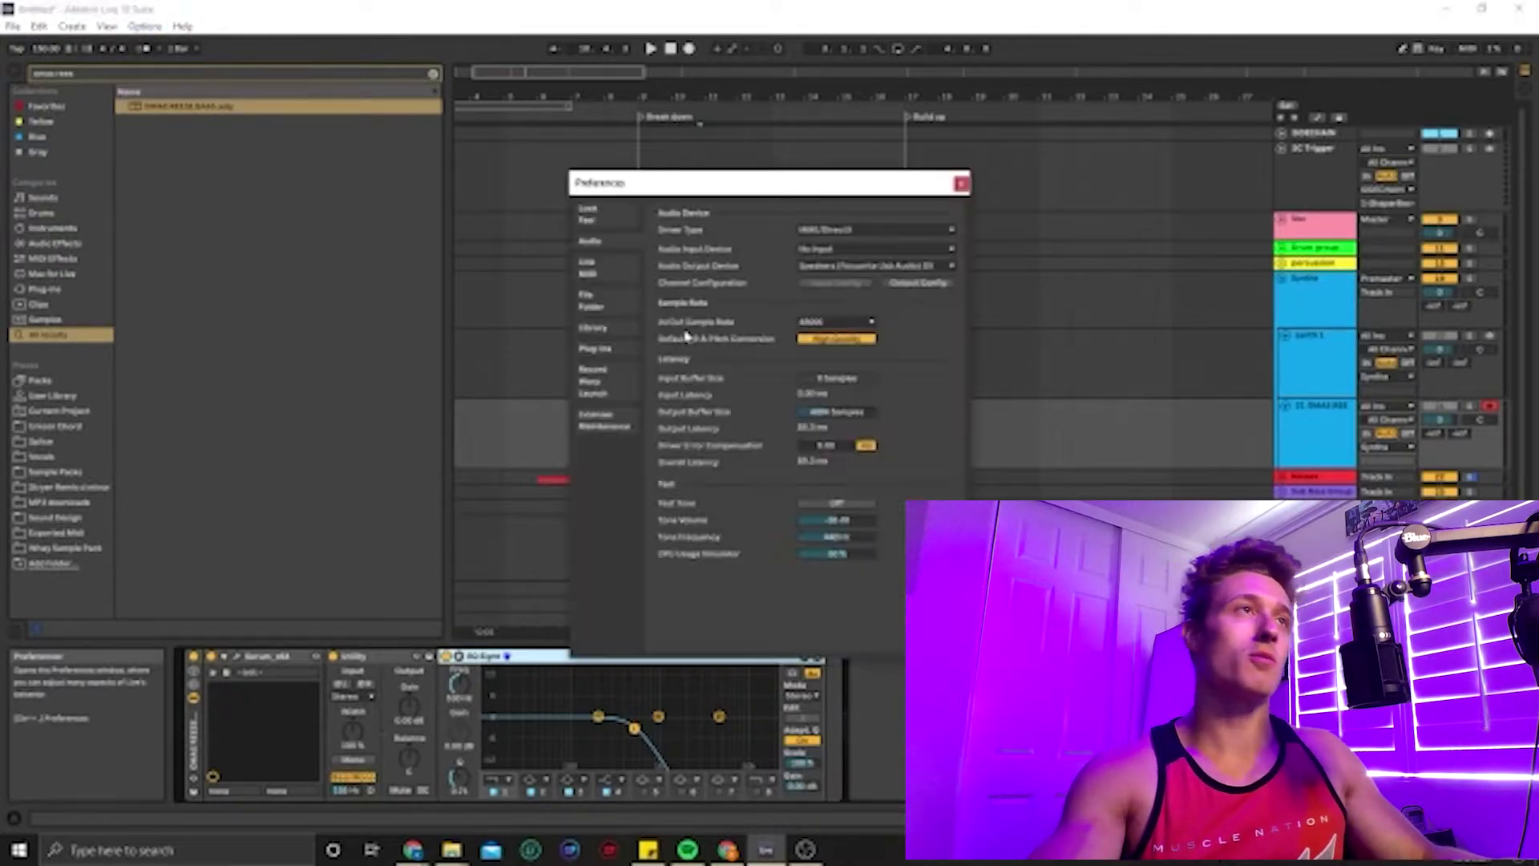
left_click(631, 392)
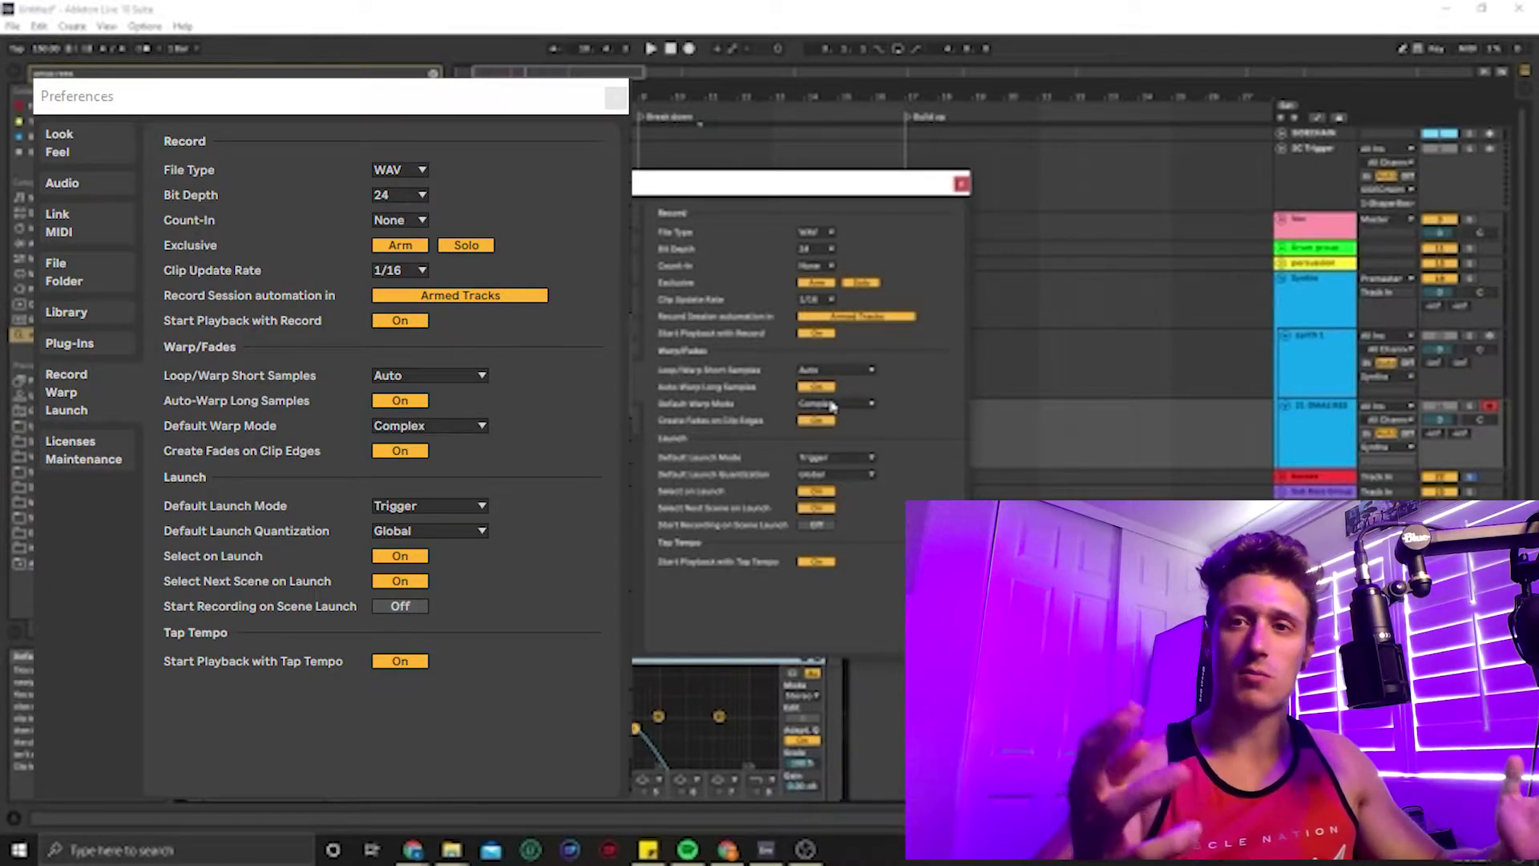
left_click(961, 186)
scroll(1287, 479, "down", 2)
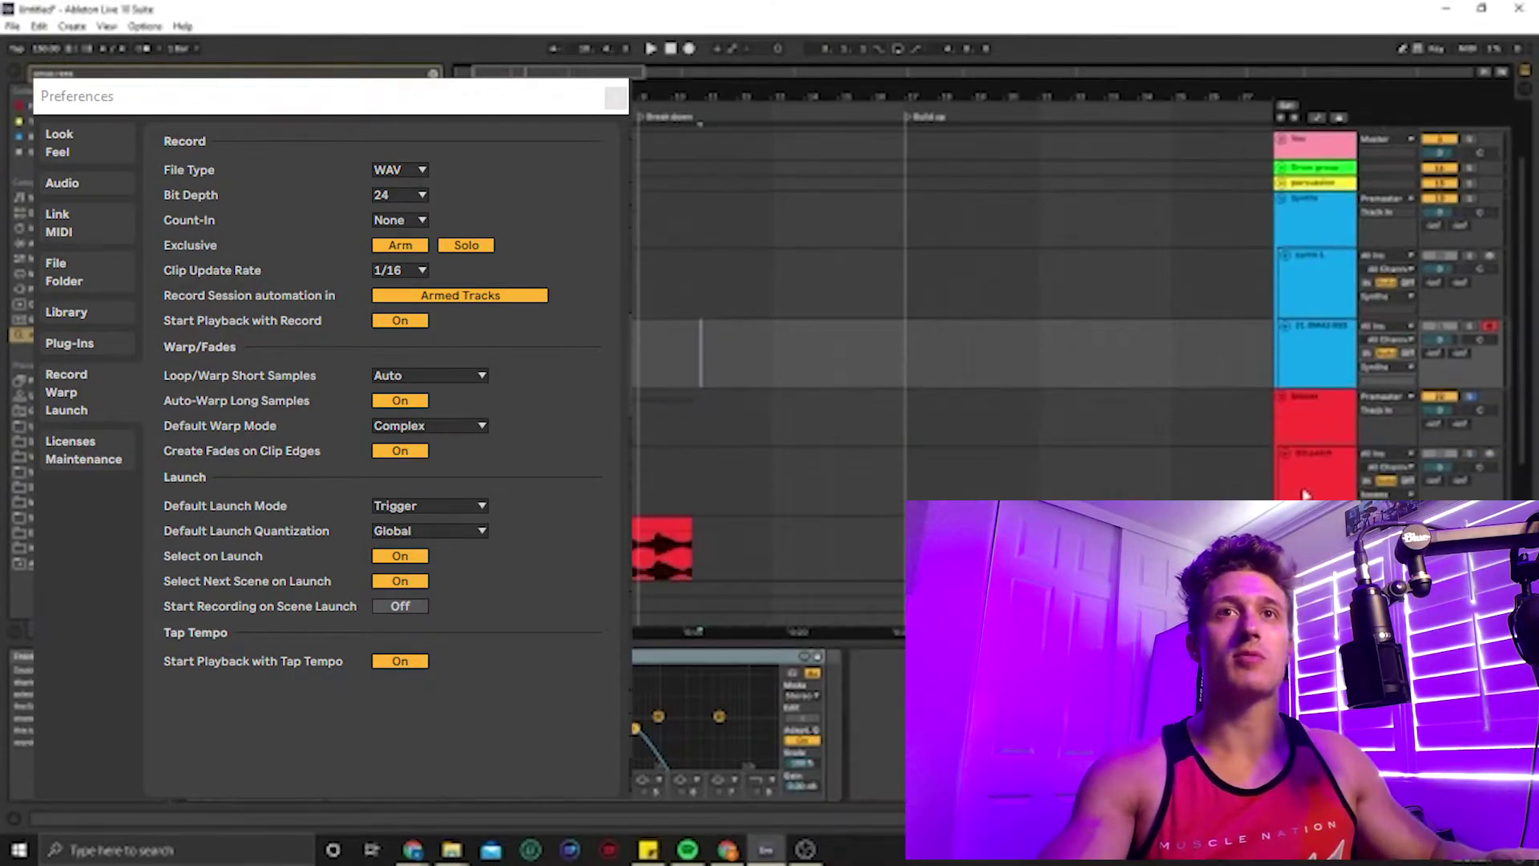
Step: Close preferences, clear the search, and open Waxy Sample Pack > Basses > Growls
left_click(1291, 492)
key("Escape")
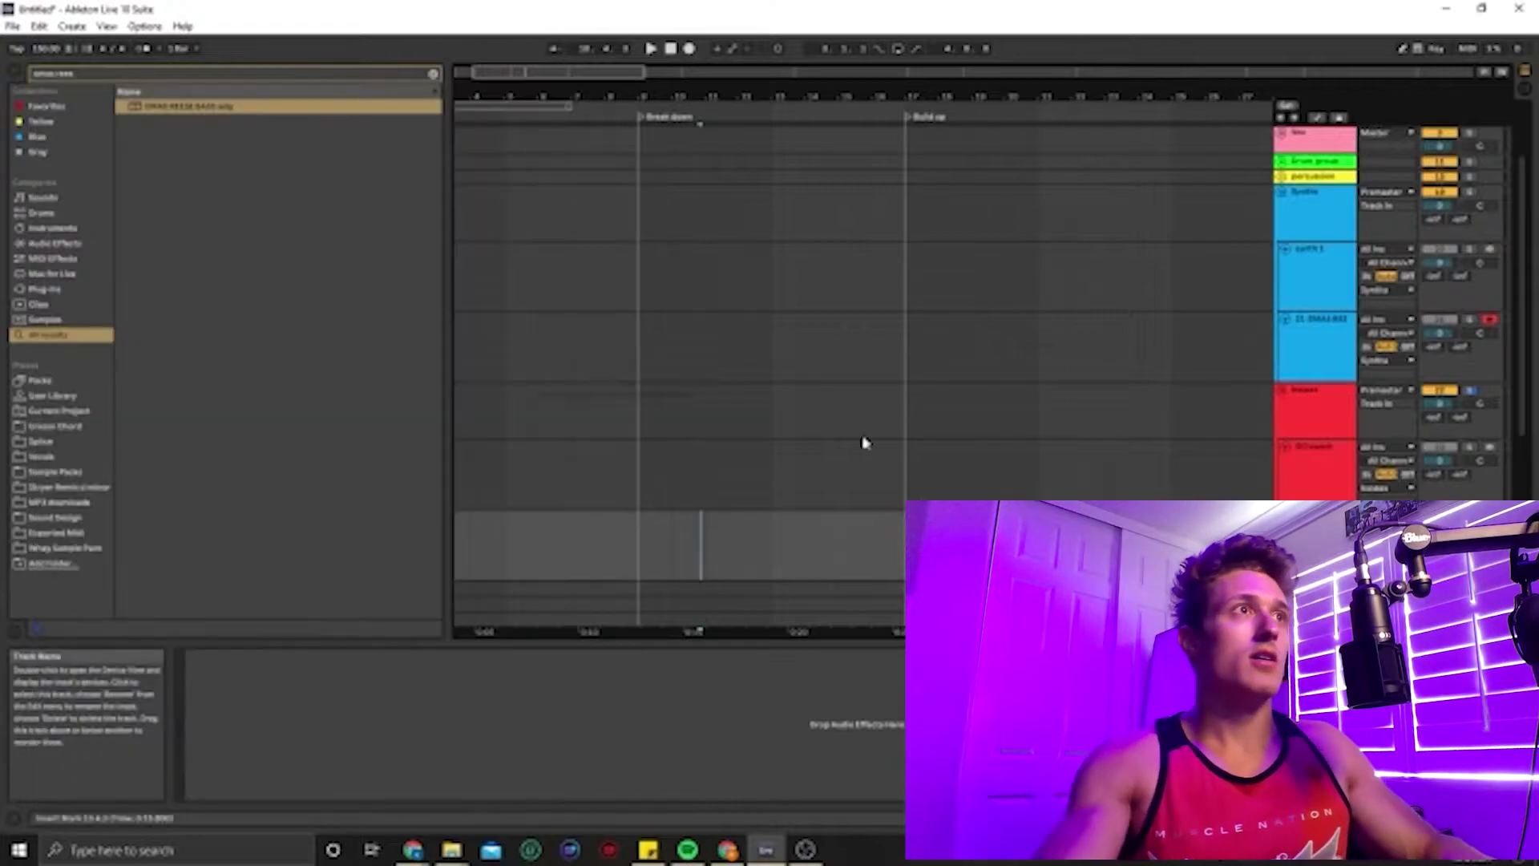
left_click(64, 548)
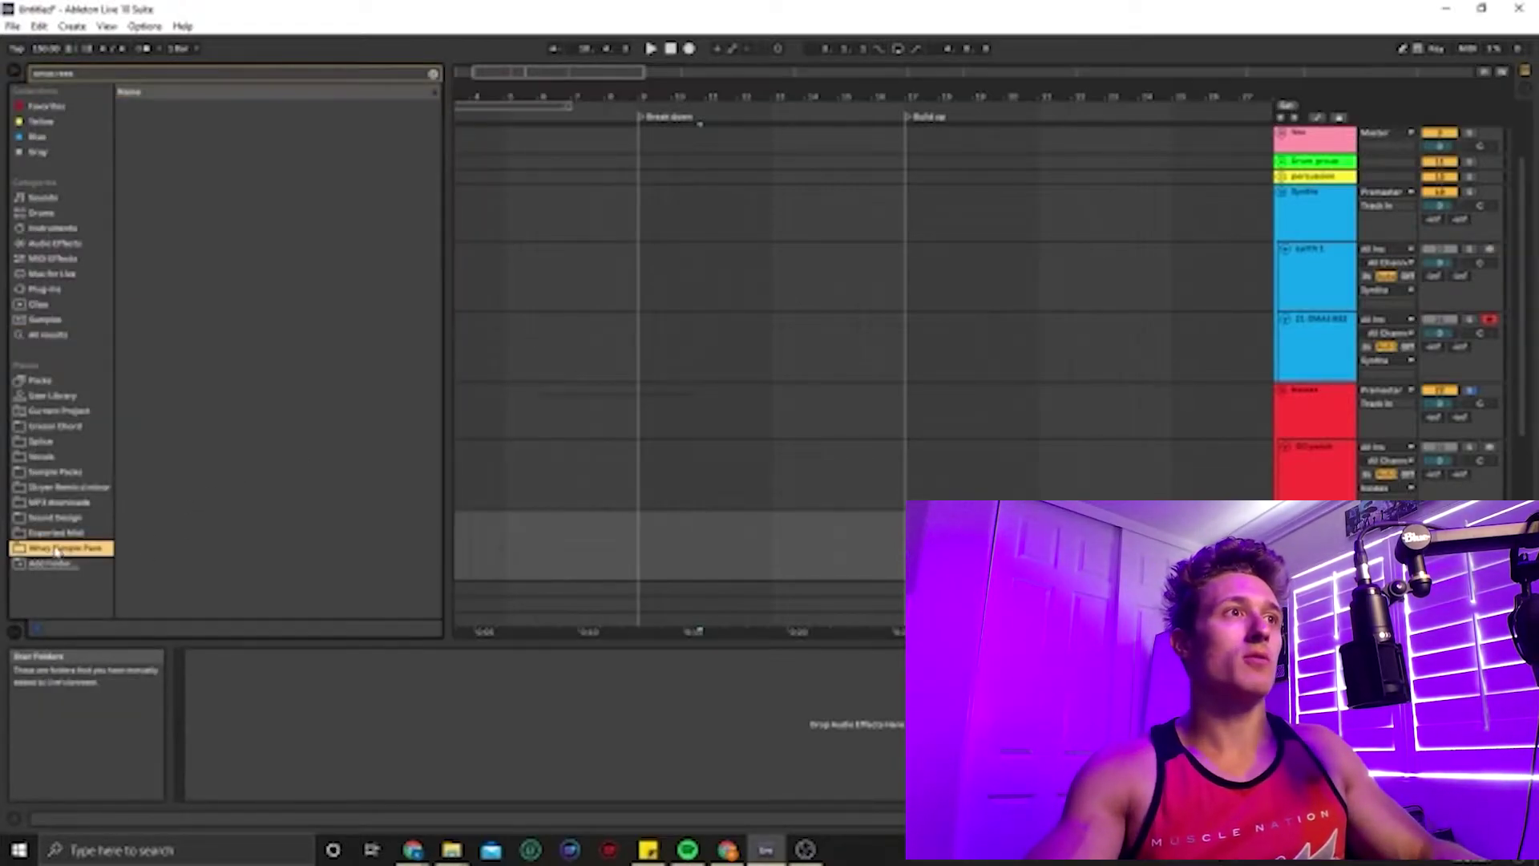
left_click(433, 75)
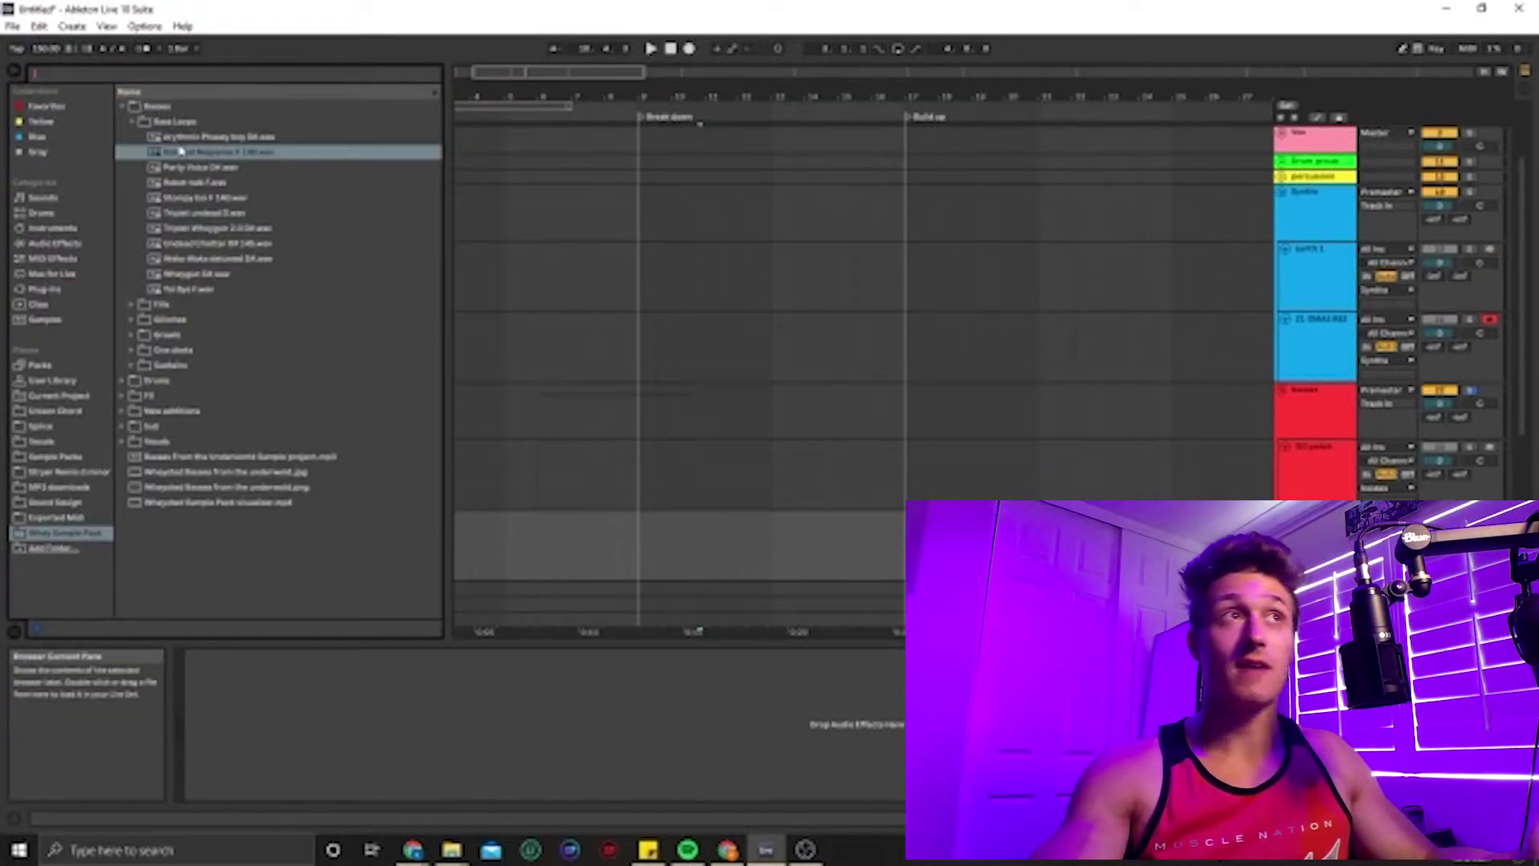
left_click(122, 107)
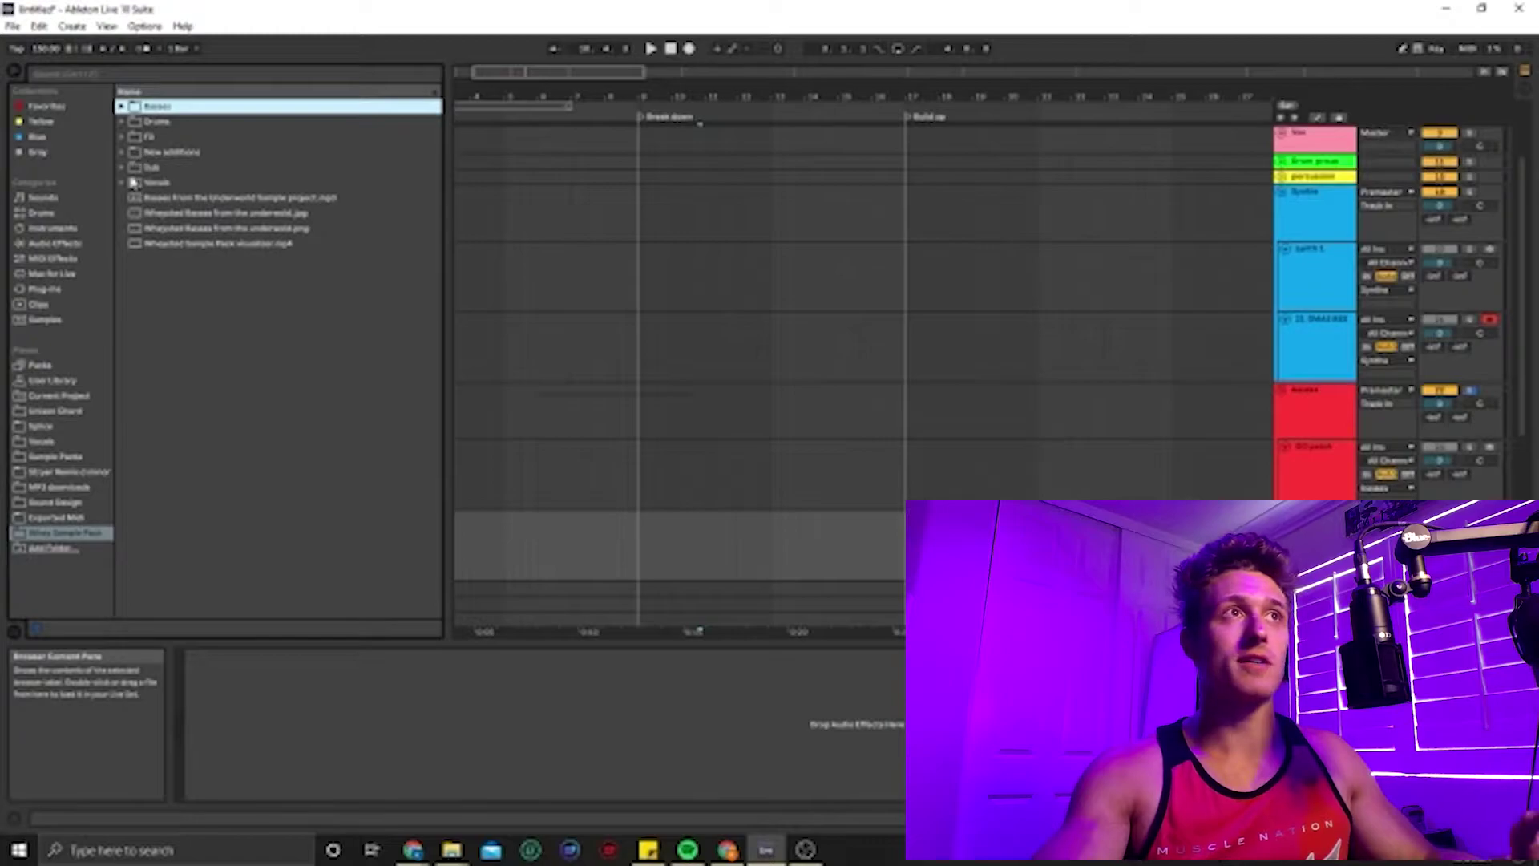
key("Right")
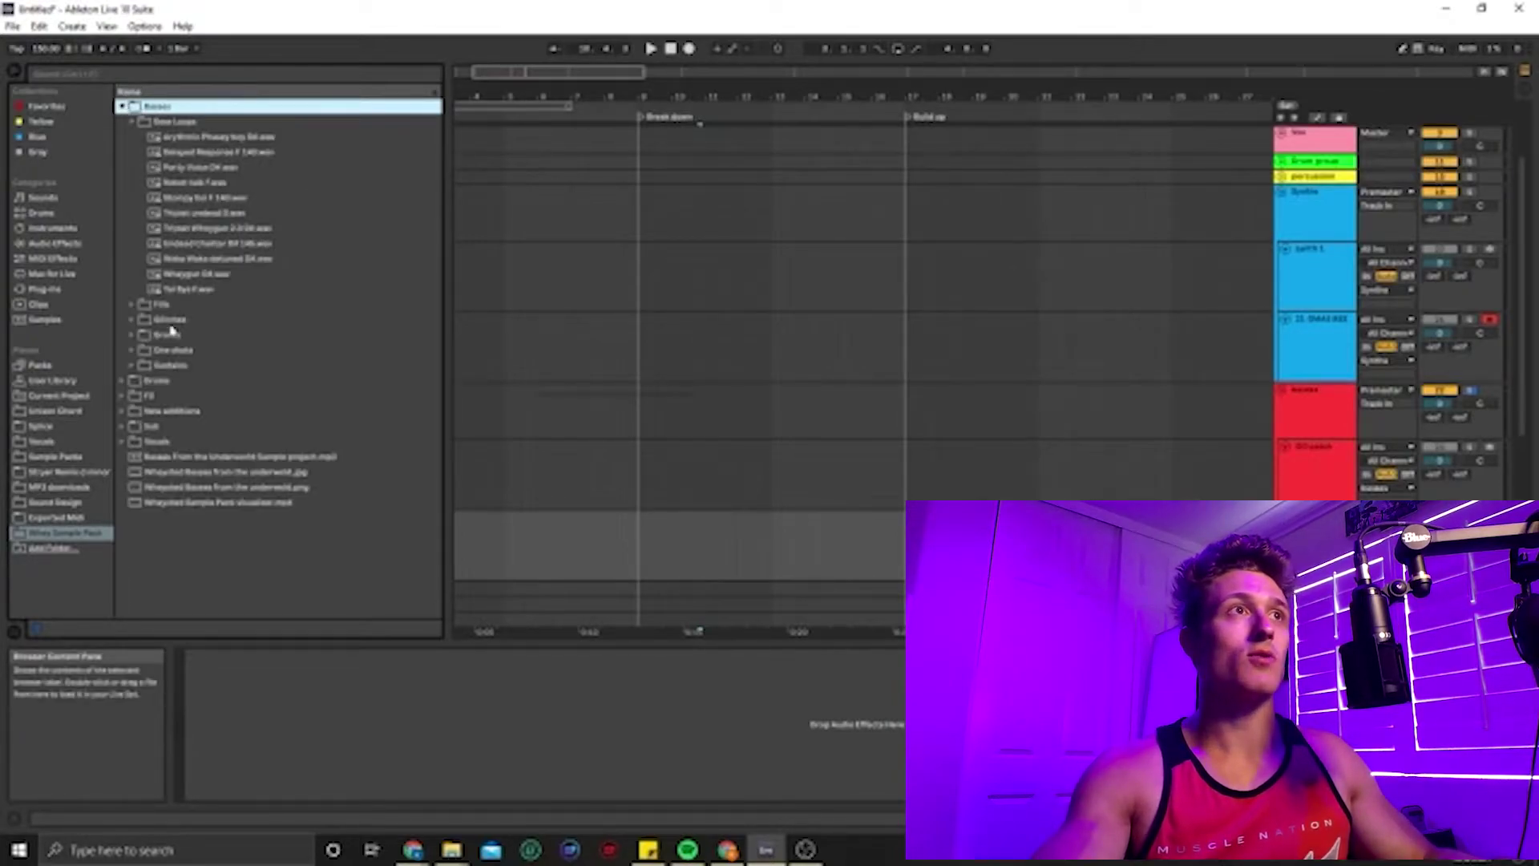
left_click(139, 335)
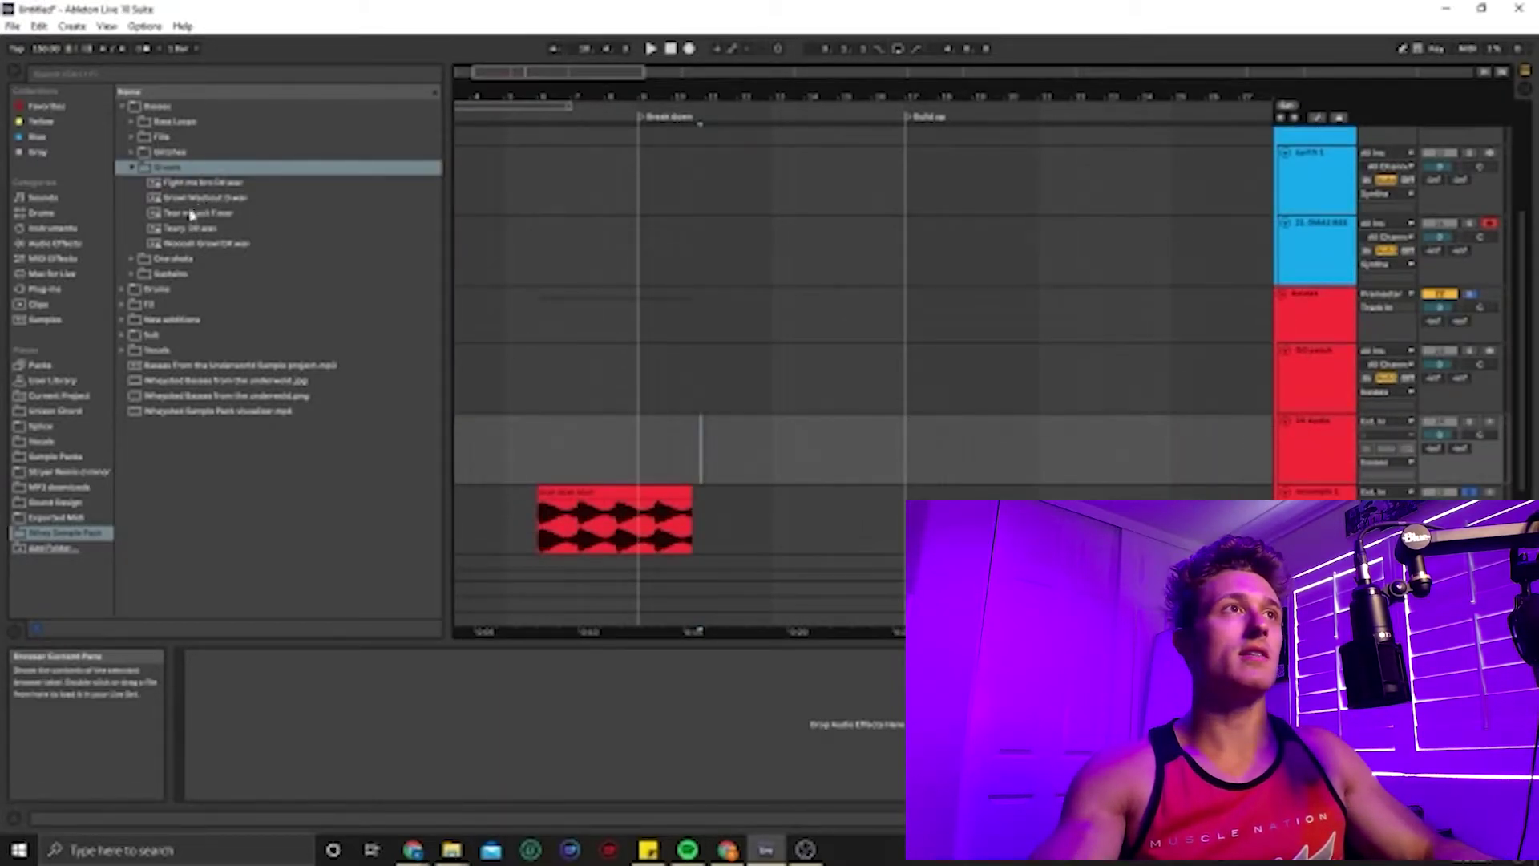
Step: Place the Tear me out sample on a new track and set its warp mode to Complex Pro
left_click_drag(191, 213, 790, 421)
double_click(790, 420)
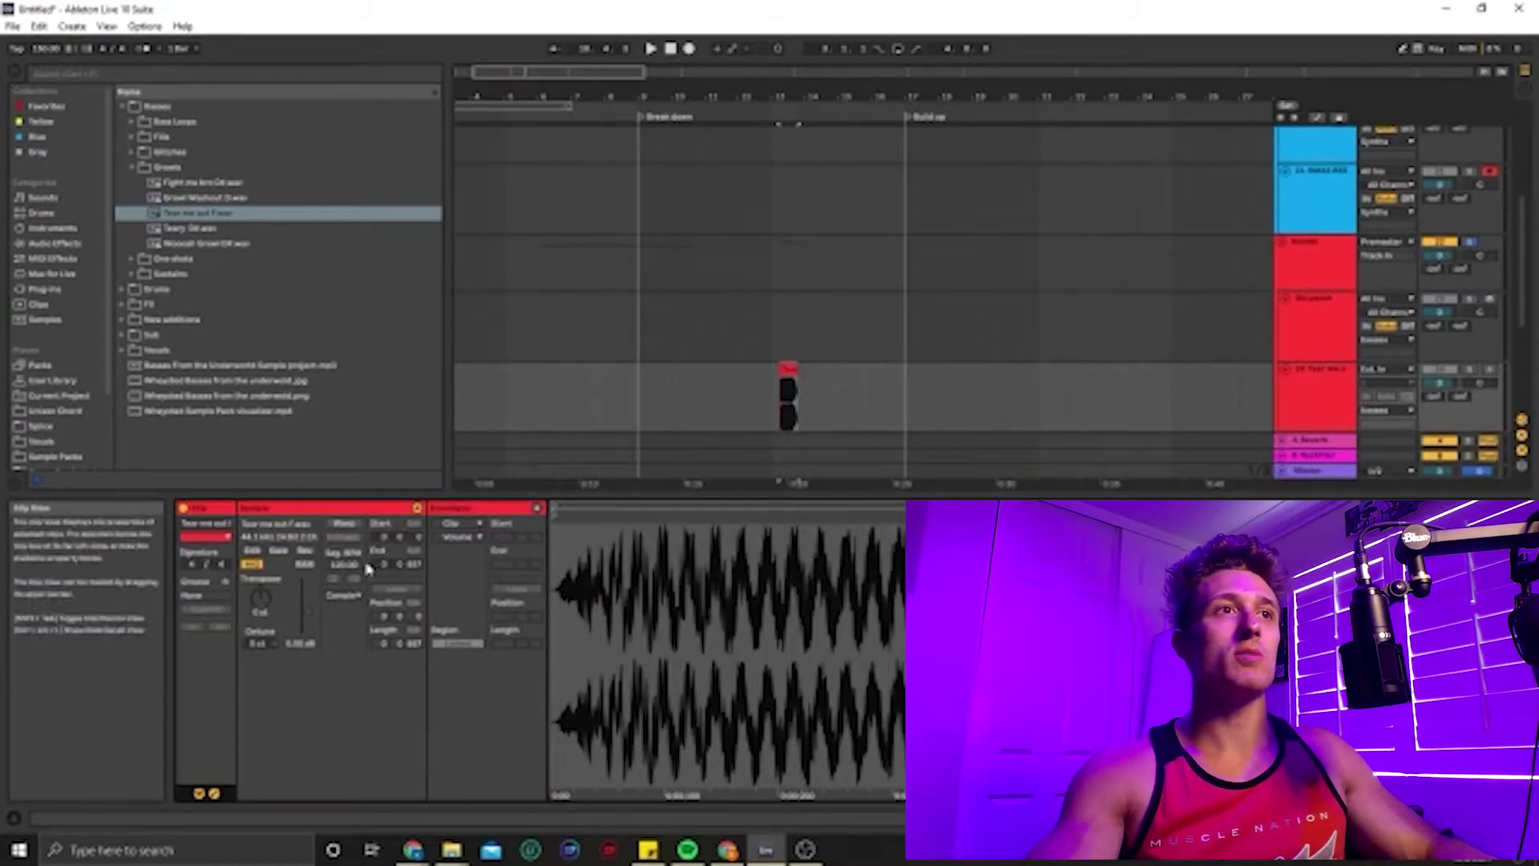
left_click(344, 597)
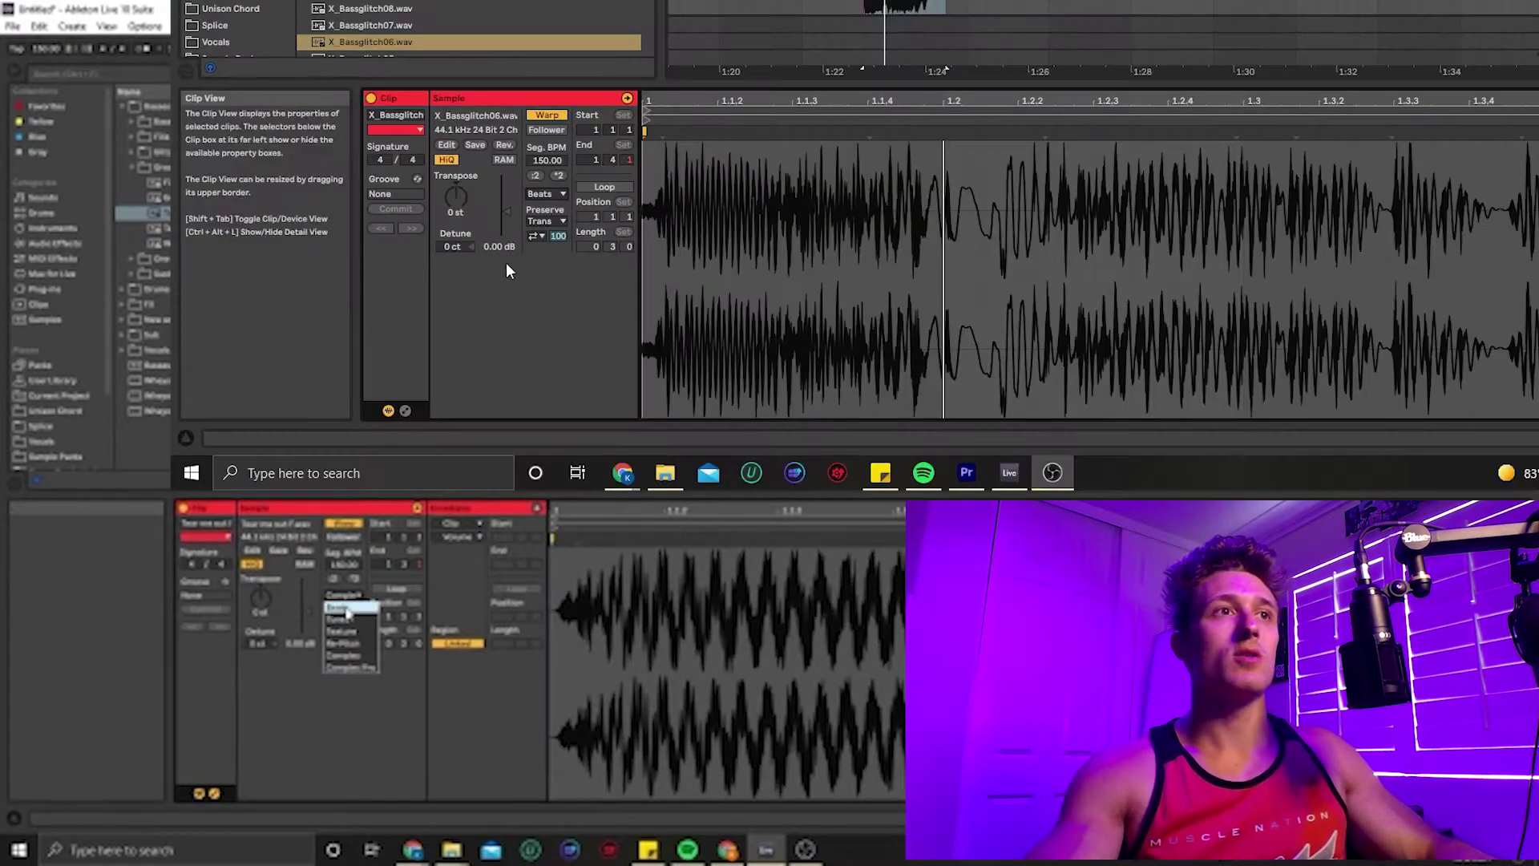
left_click(346, 610)
left_click(345, 598)
left_click(345, 667)
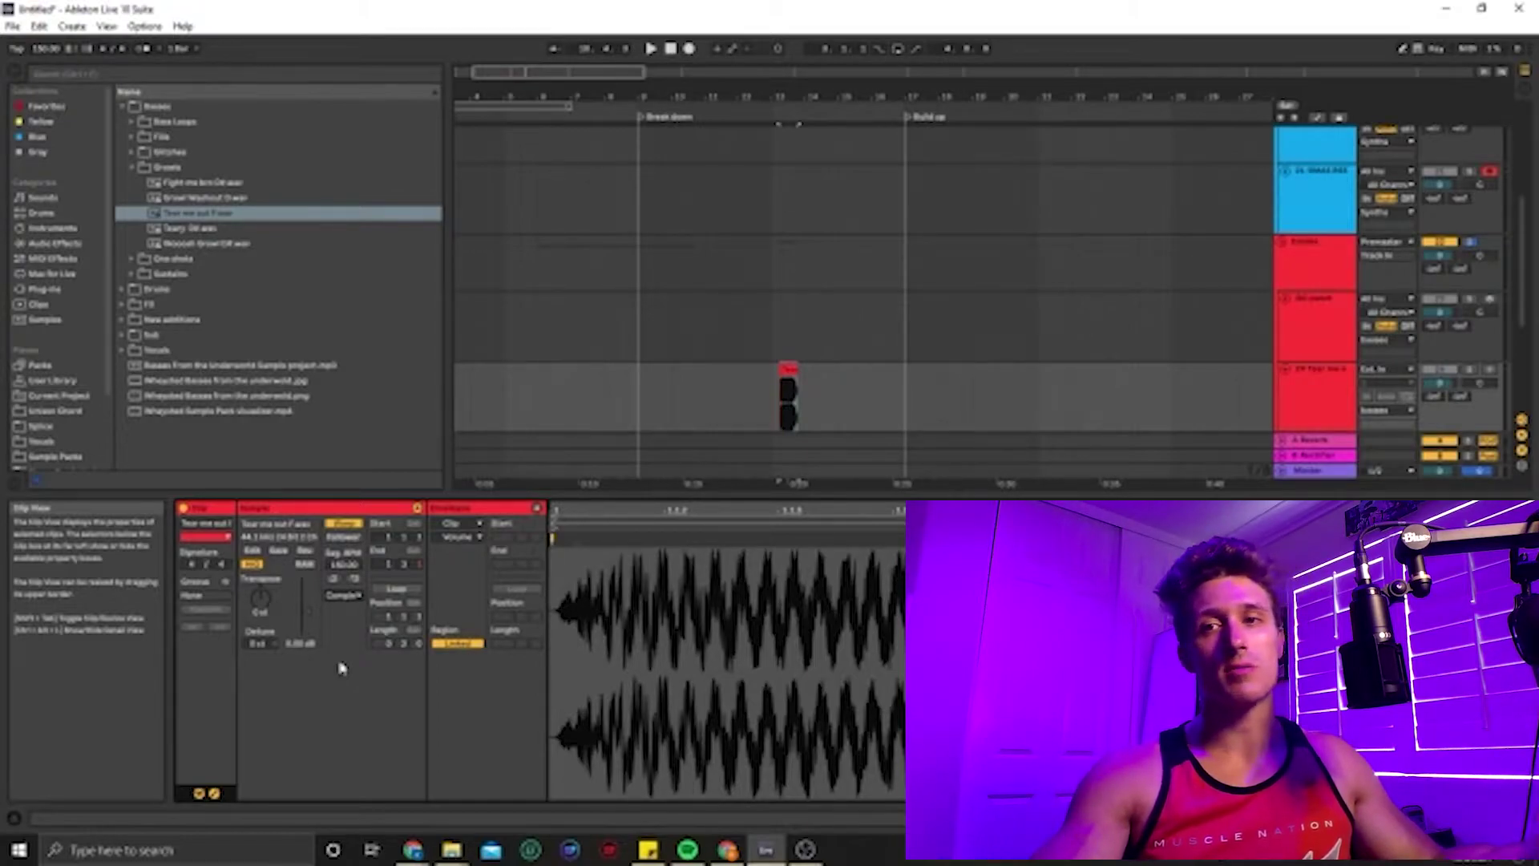
Step: Switch the clip's warp mode to Beats and change its transient looping option
left_click(343, 595)
left_click(345, 606)
left_click(335, 634)
left_click(346, 651)
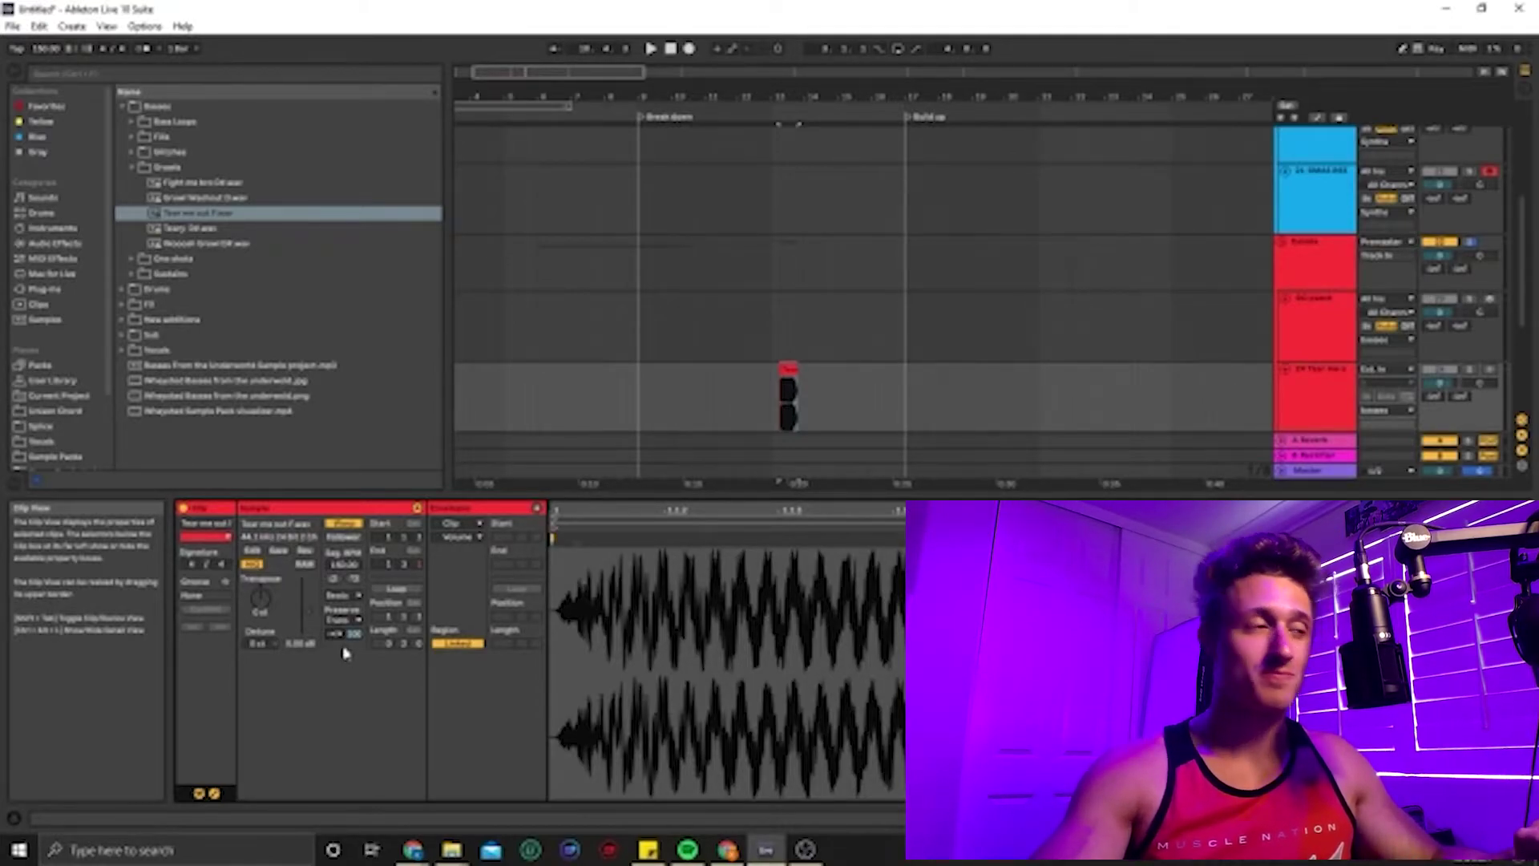
Step: Move the Tear me out clip slightly earlier and reselect it
scroll(786, 426, "up", 5)
left_click_drag(782, 368, 739, 369)
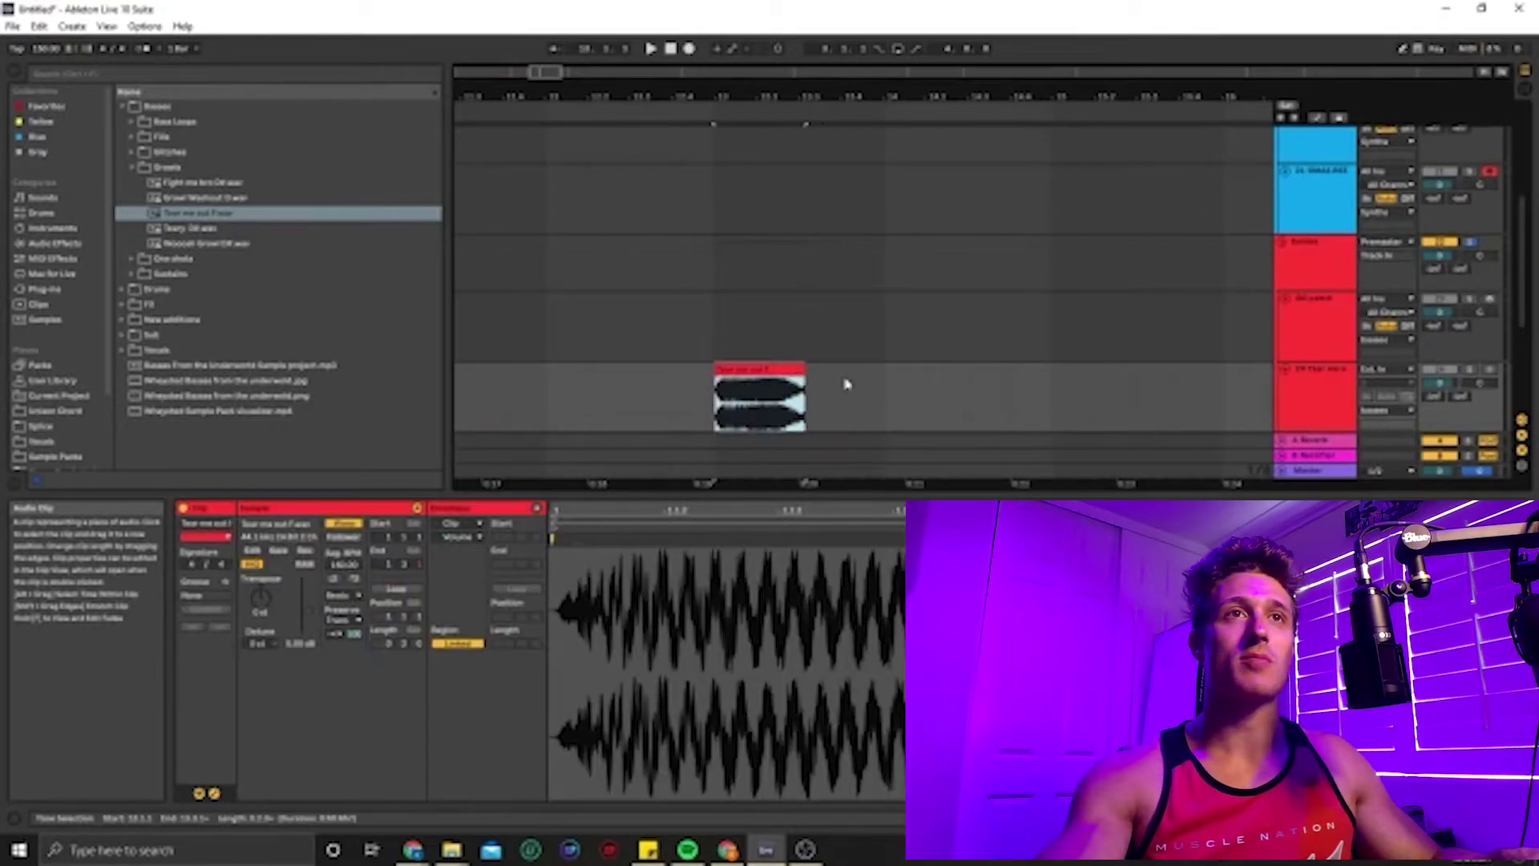
left_click(883, 391)
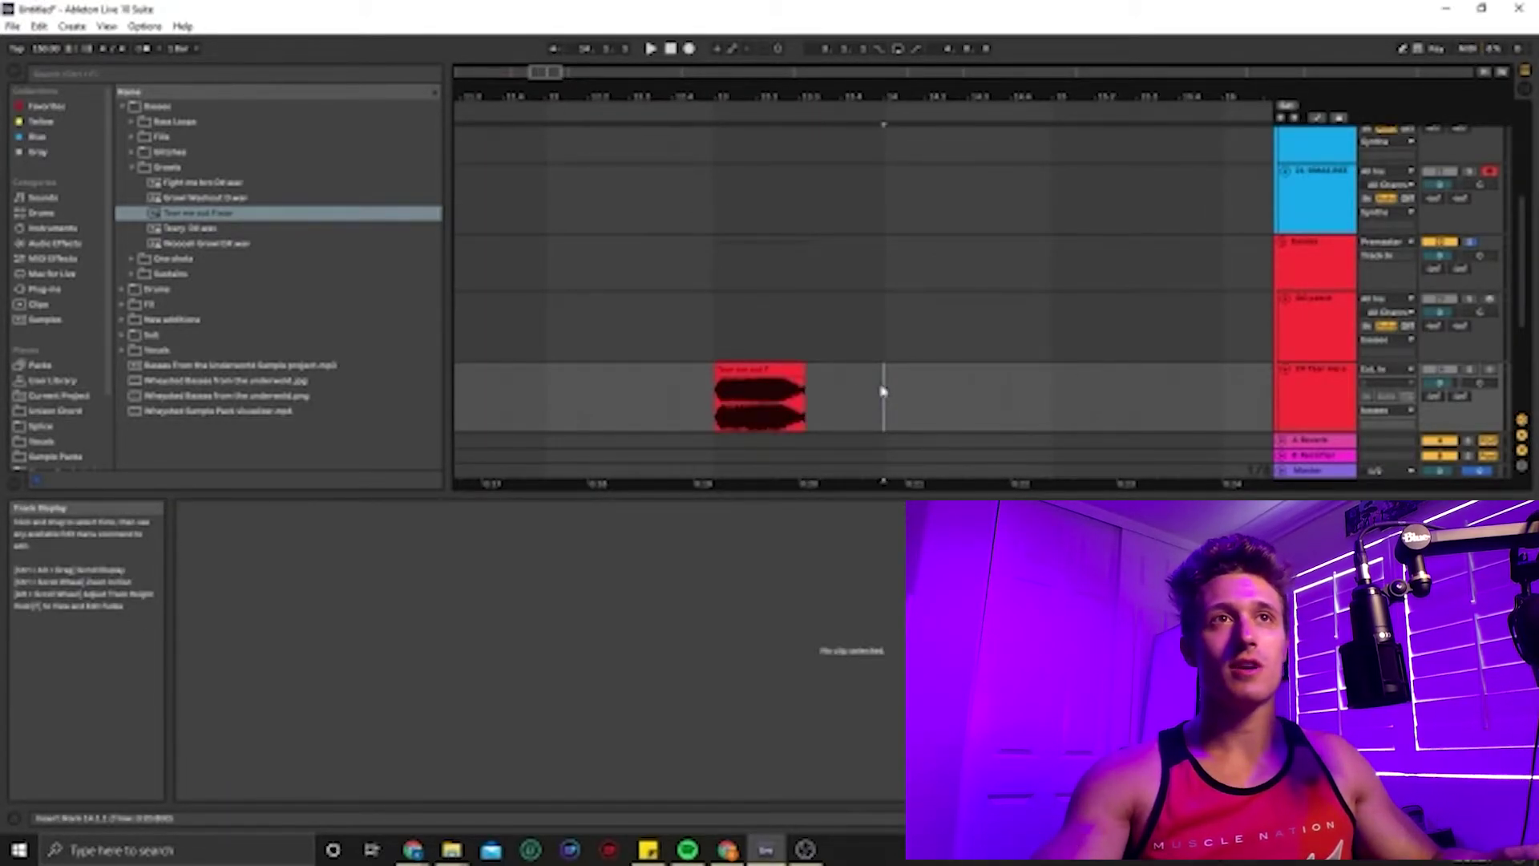
left_click(783, 372)
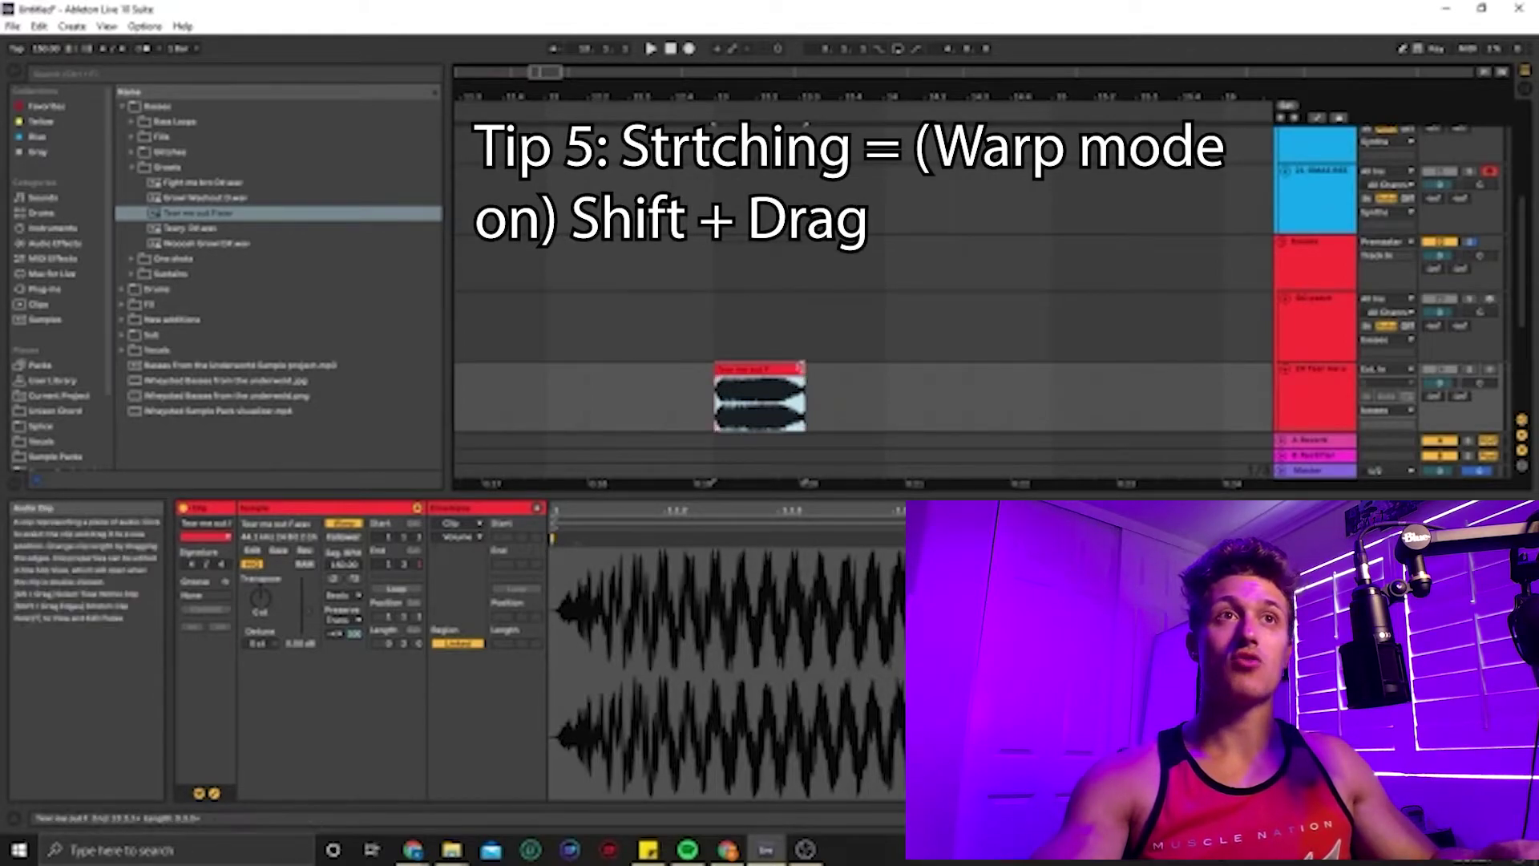
Step: Time-stretch the clip much longer, undo, then stretch it to a moderately longer length
left_click_drag(802, 371, 1010, 397)
key("ctrl+z")
left_click_drag(804, 386, 843, 397)
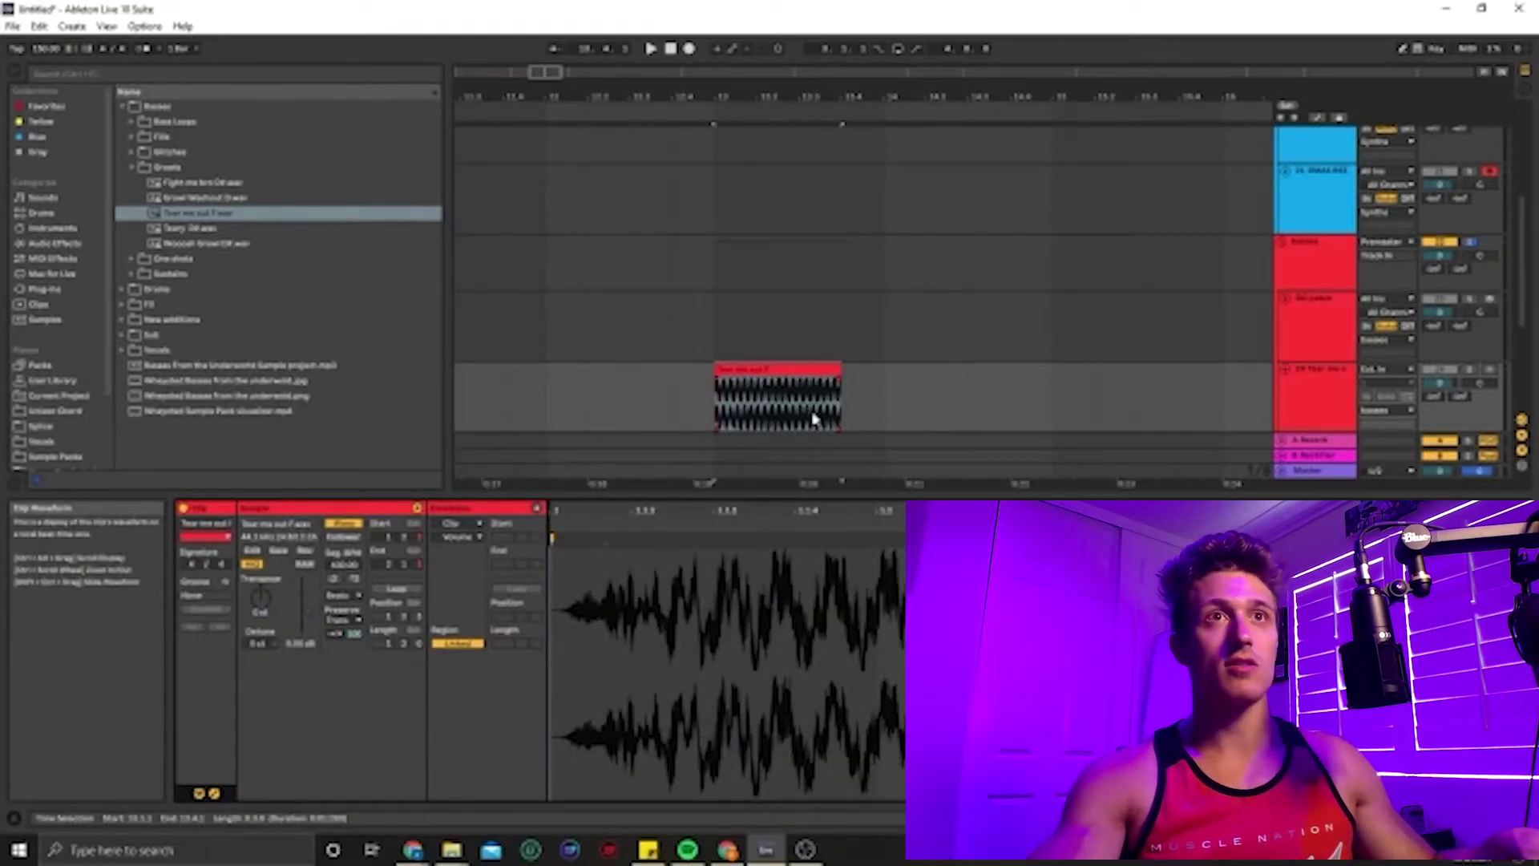
left_click(800, 413)
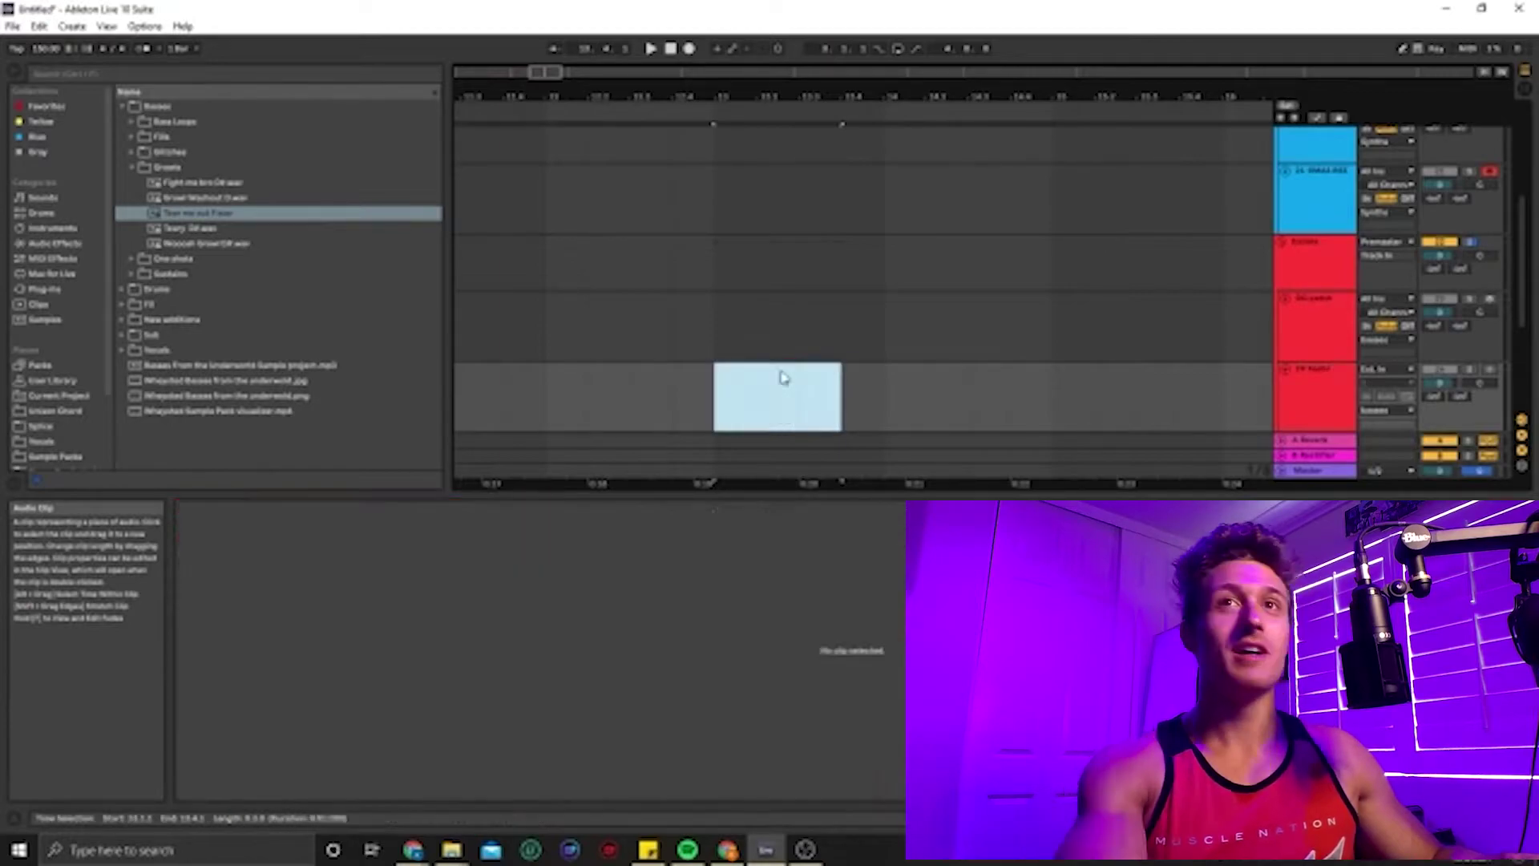
Step: Delete the stretched Tear me out clip
key("Delete")
key("minus")
scroll(783, 376, "down", 3)
scroll(782, 377, "left", 5)
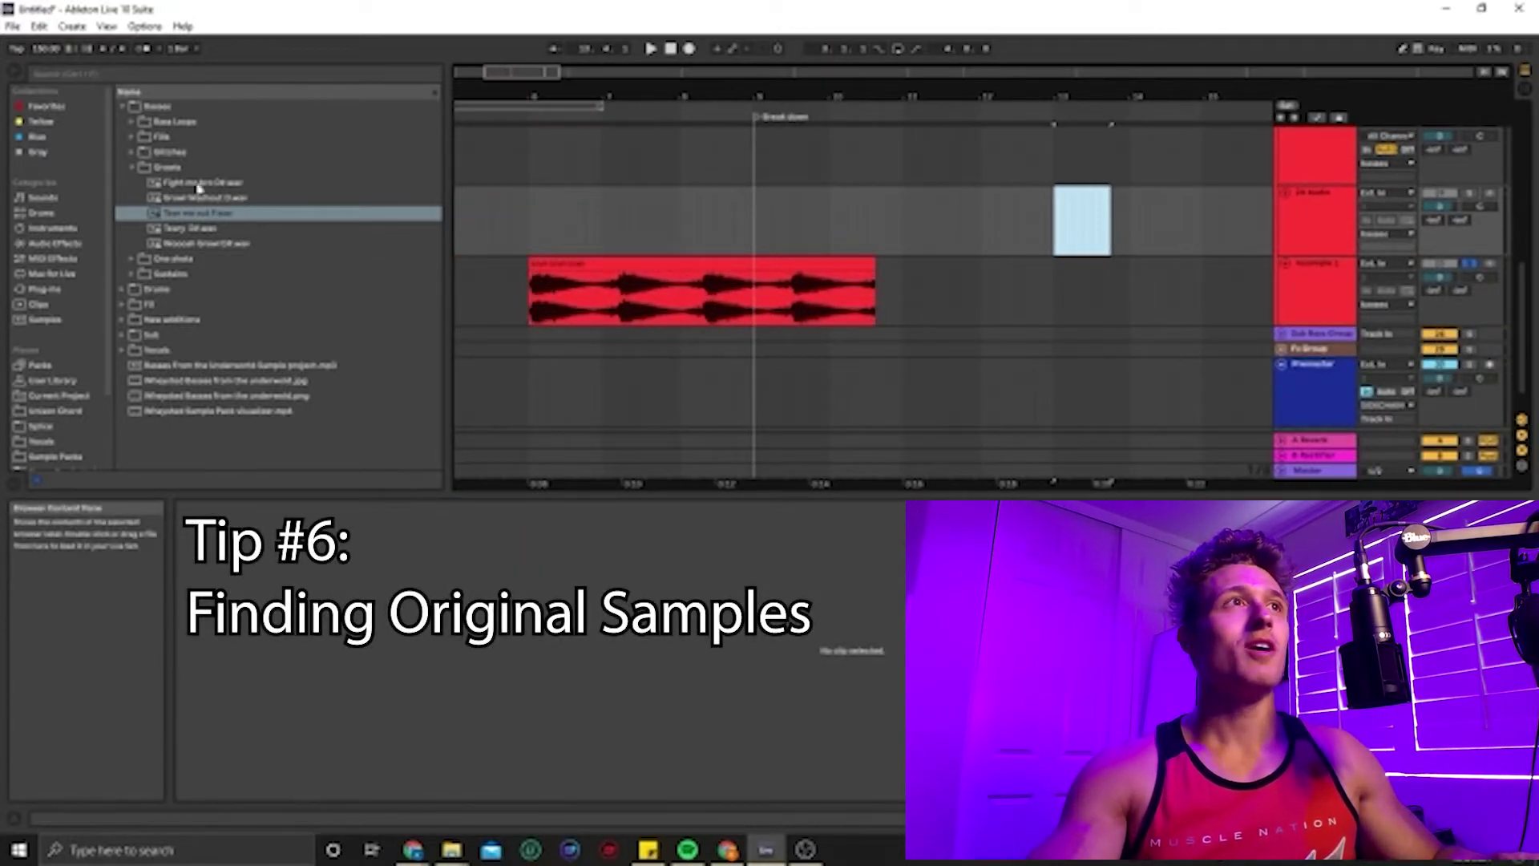
Step: Place the Delayed Response loop from Bass Loops after the red clip and audition it
left_click(134, 124)
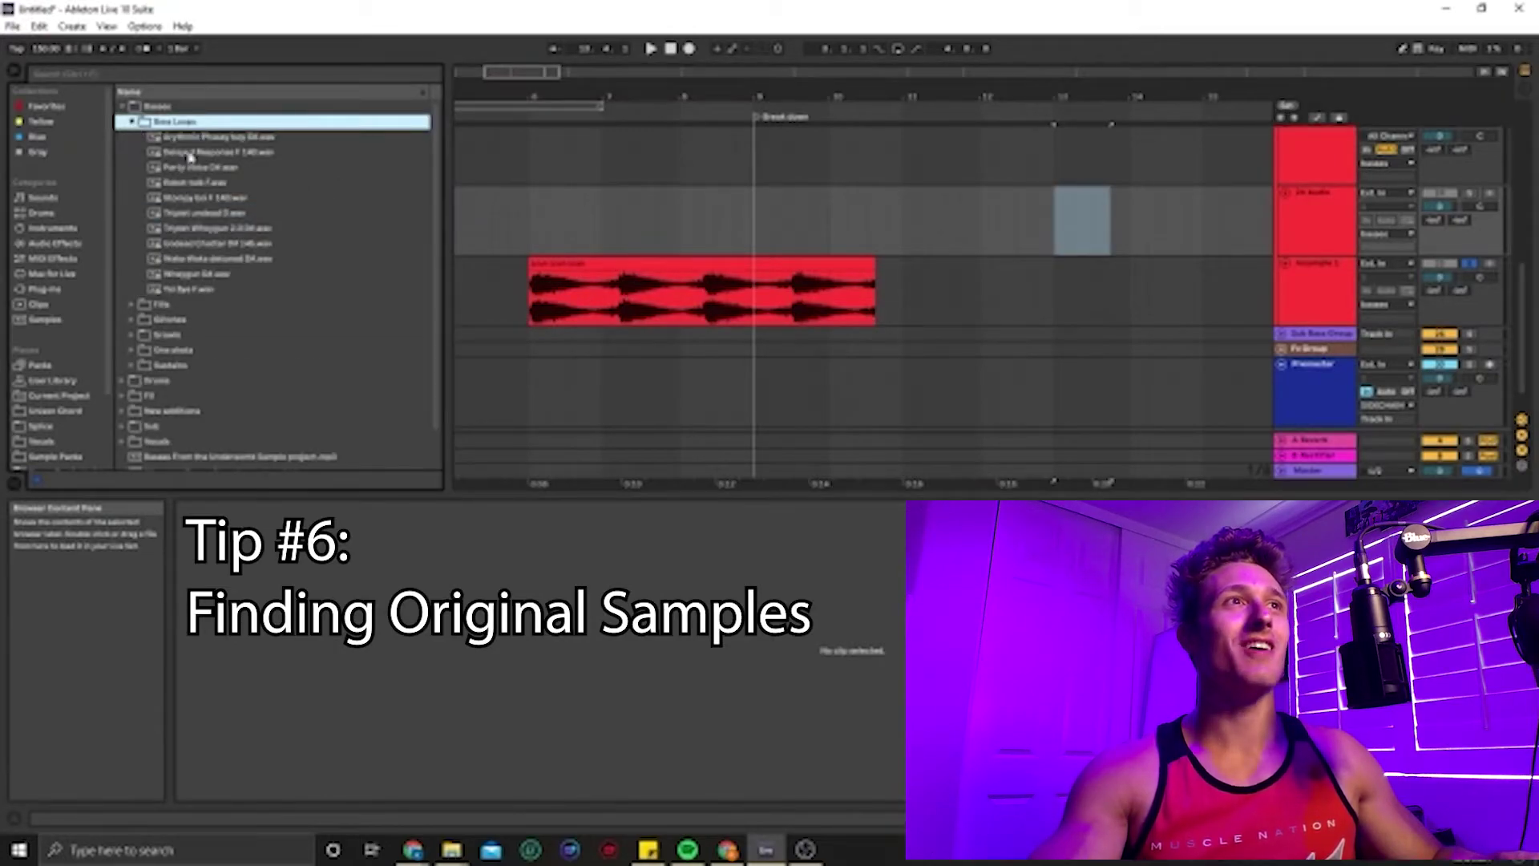
left_click_drag(190, 156, 983, 303)
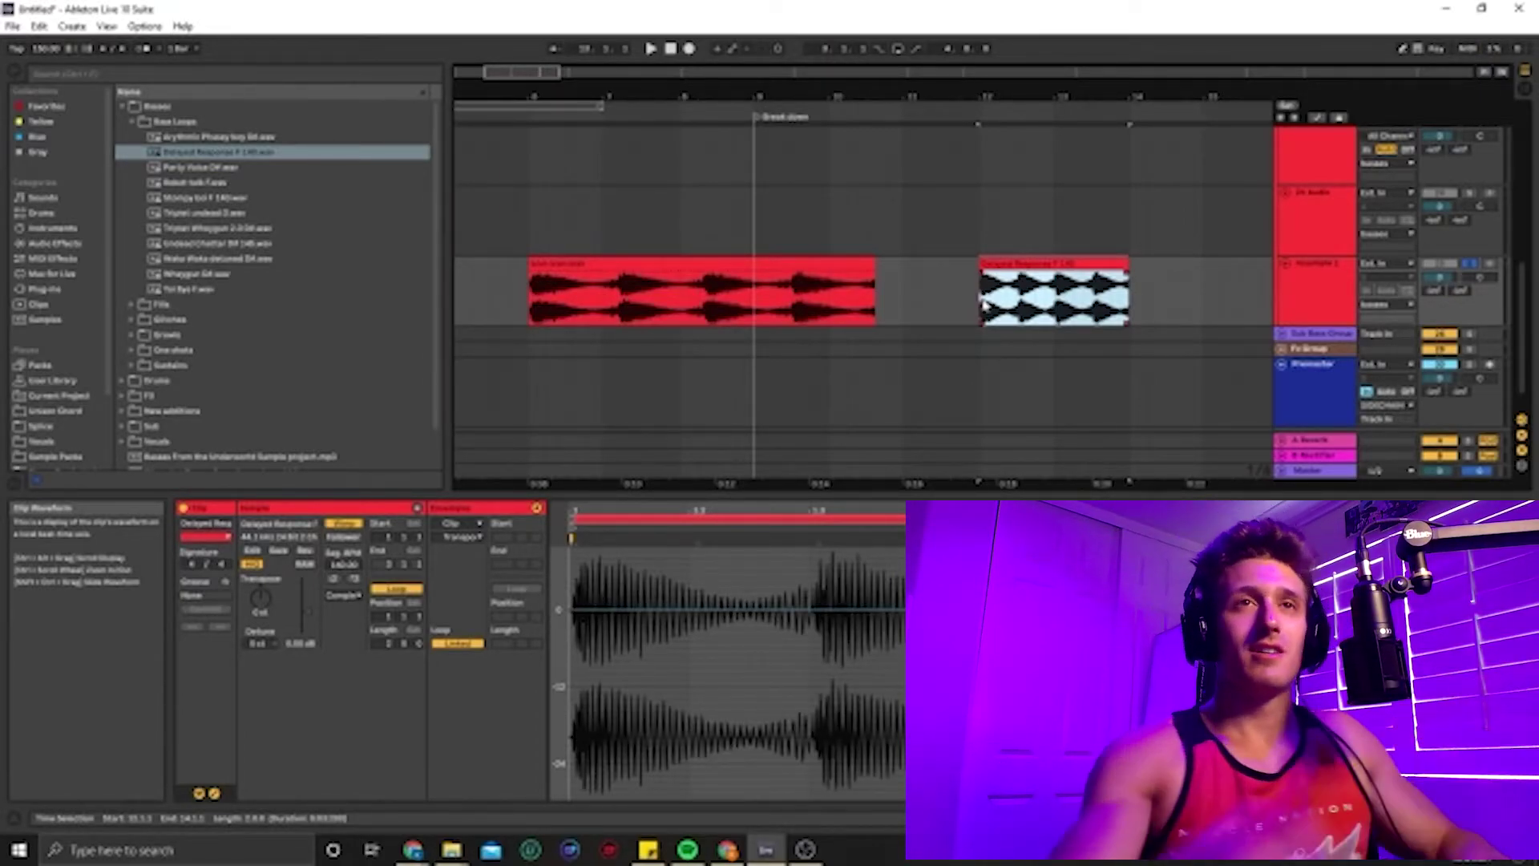
left_click(979, 368)
key("space")
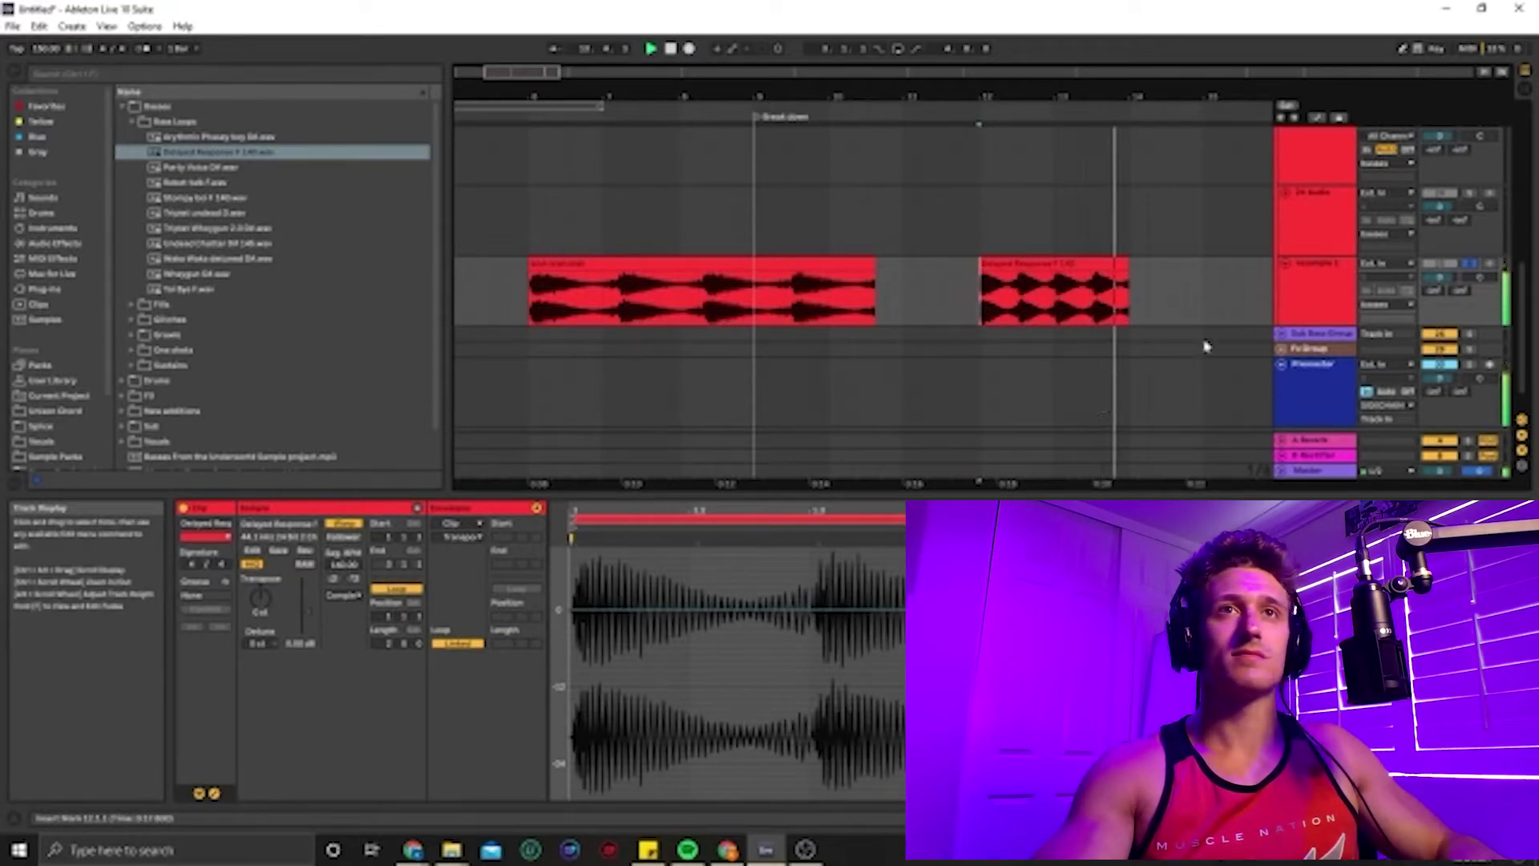
left_click(535, 303)
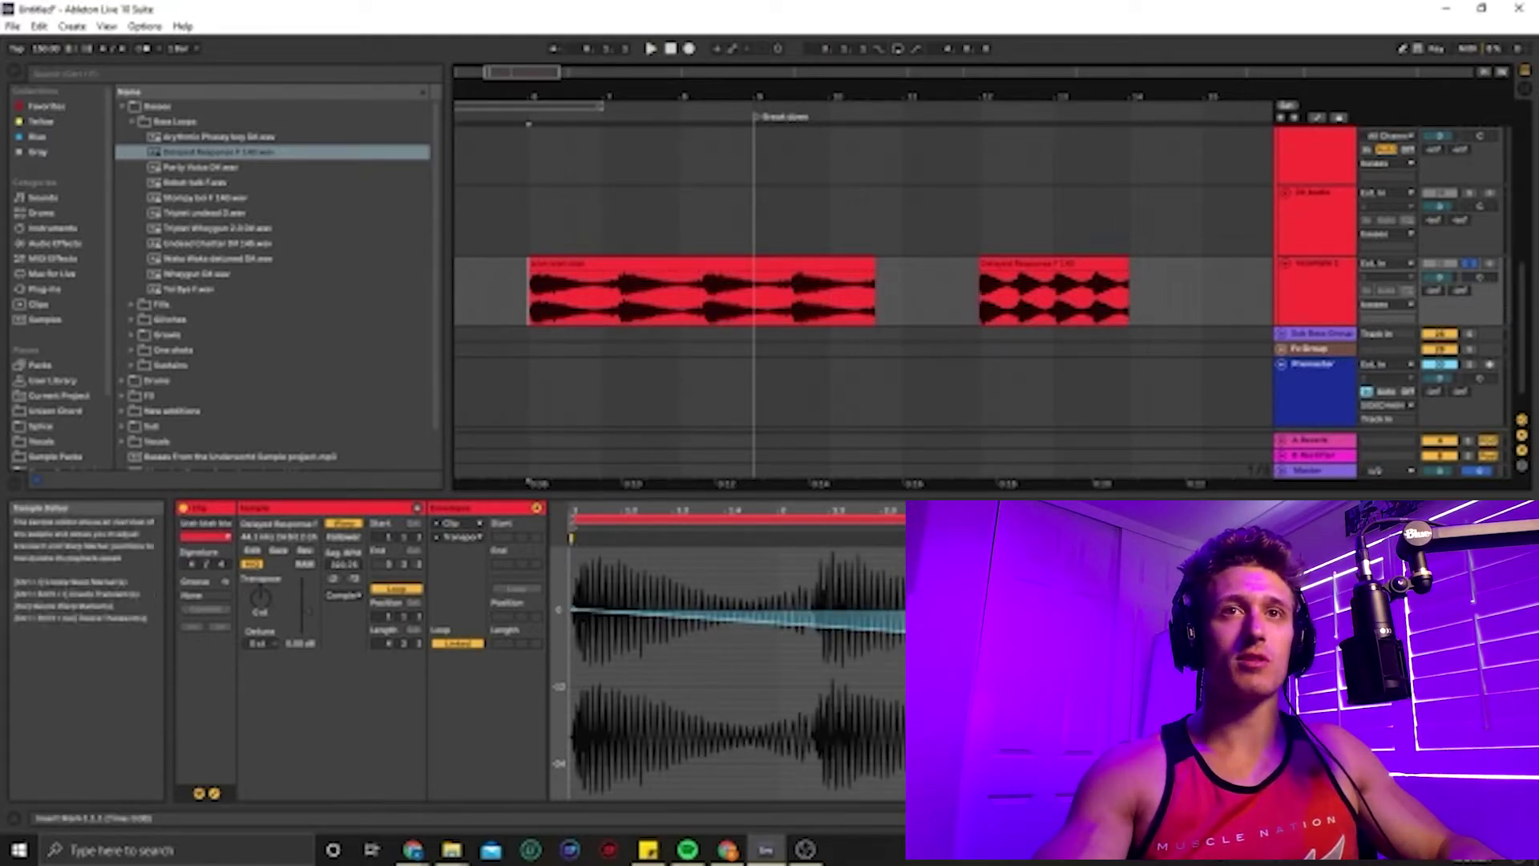
key("space")
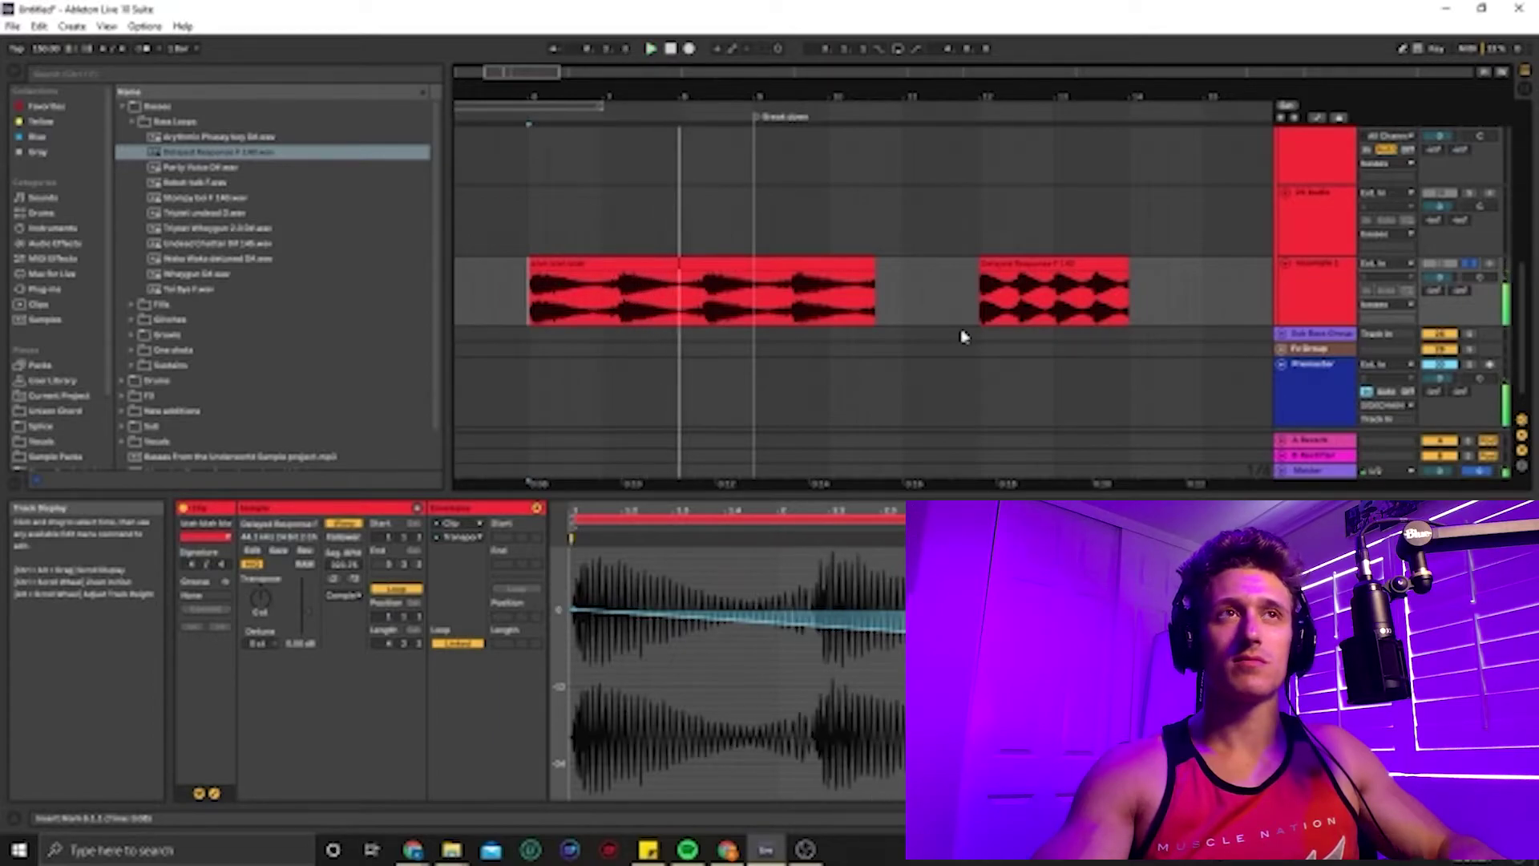
key("space")
Step: Delete the Delayed Response clip and reselect the first red clip
left_click(1017, 290)
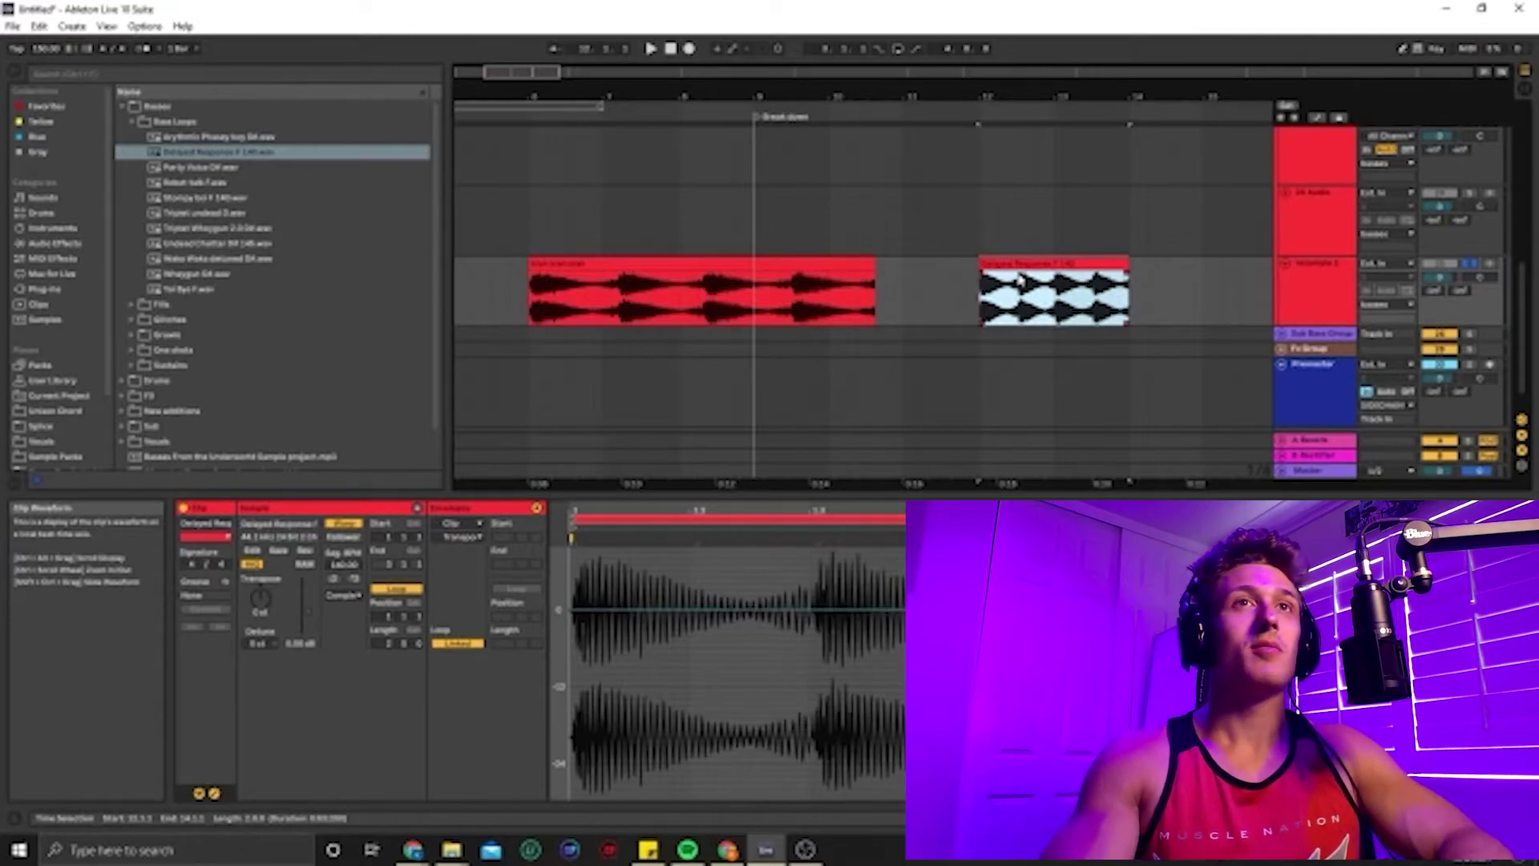
key("Delete")
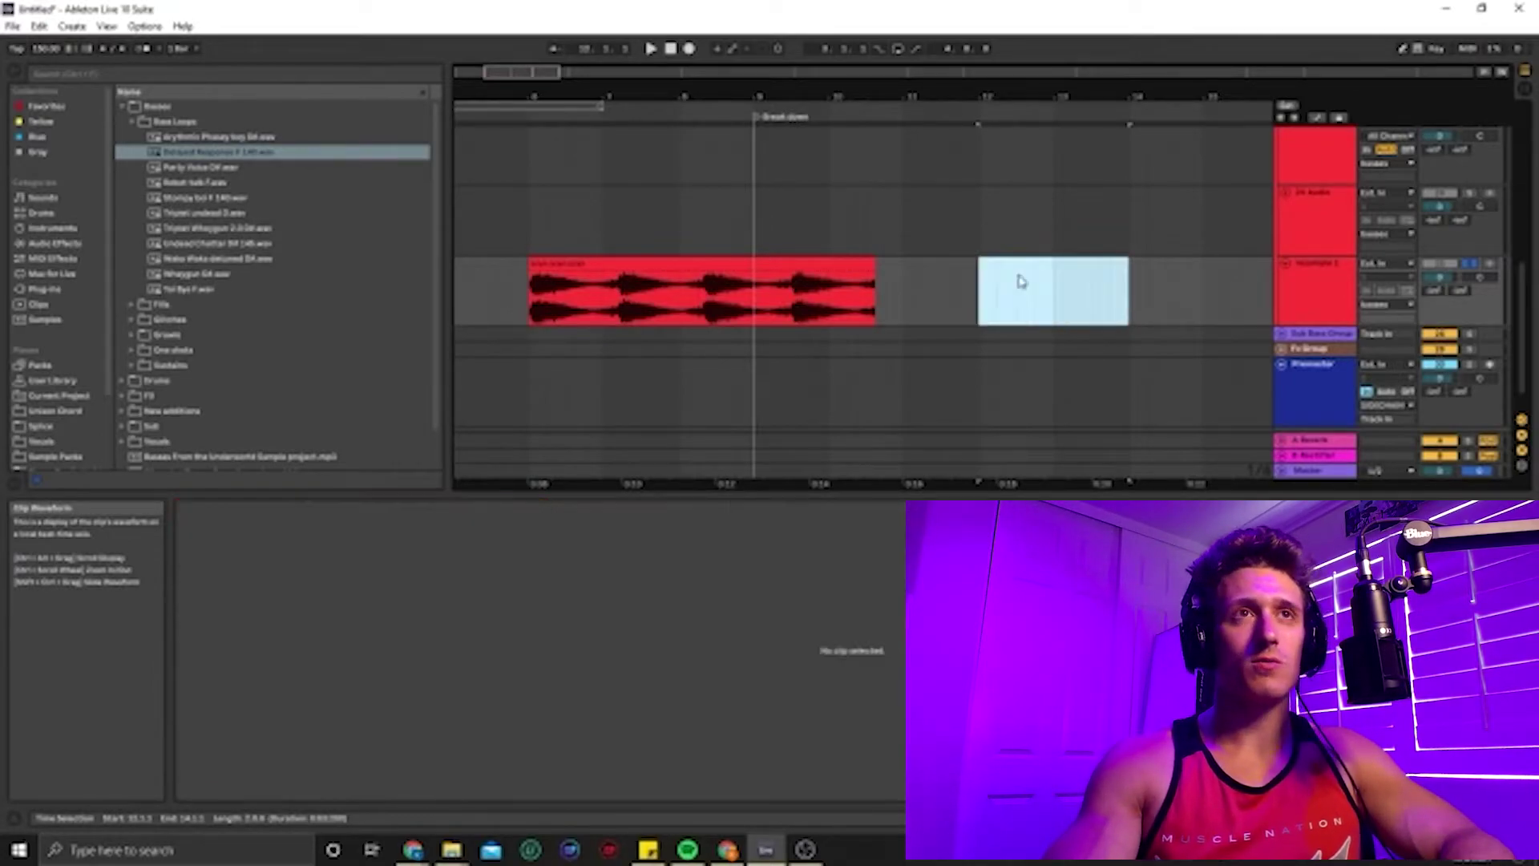
left_click(694, 261)
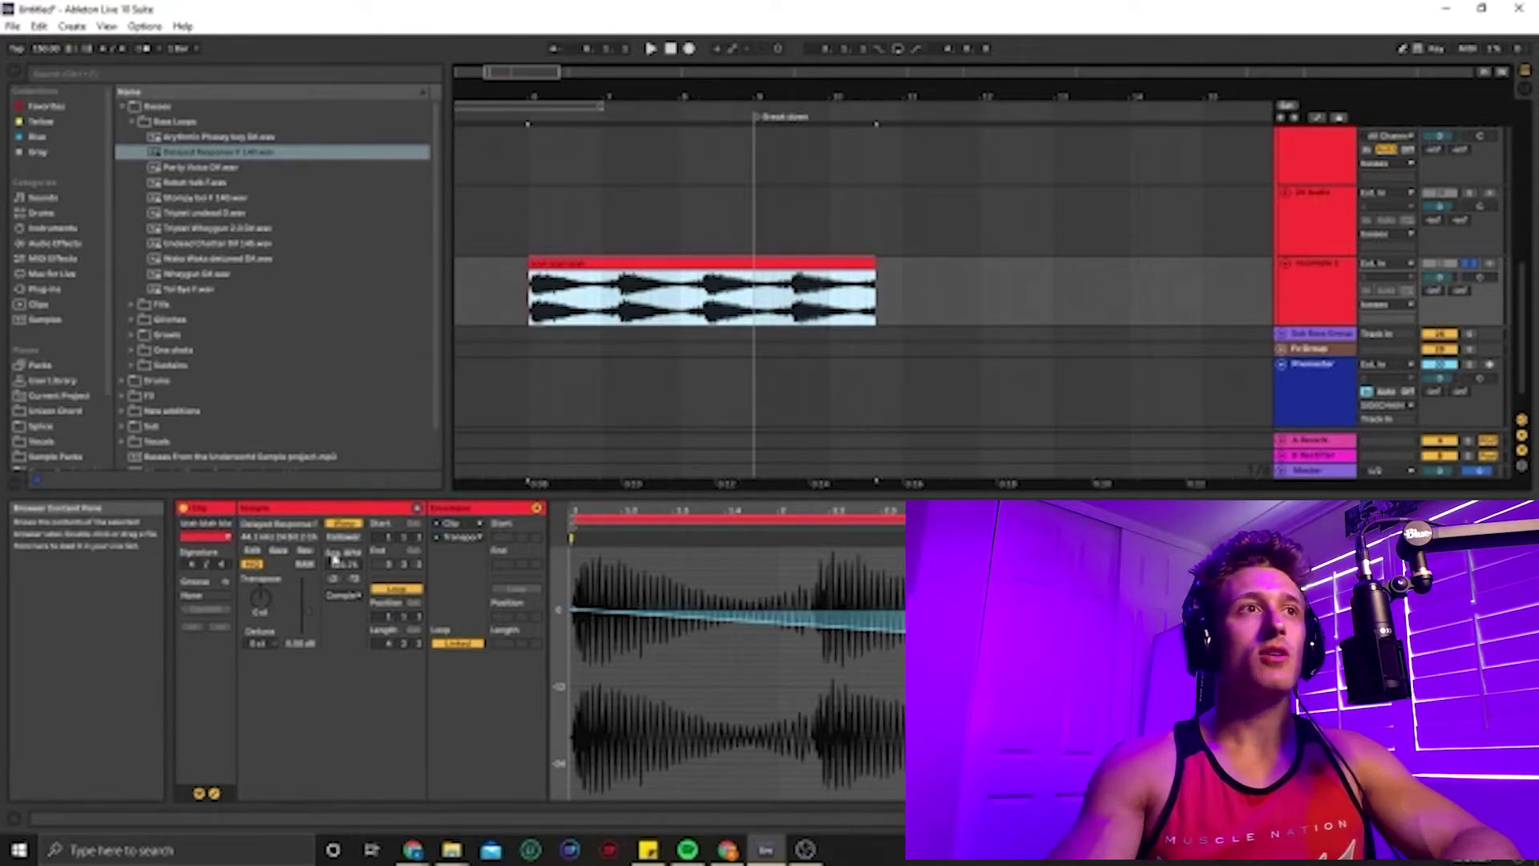
Step: Locate the source sample and place the Delayed Response loop at bar 57
left_click(162, 429)
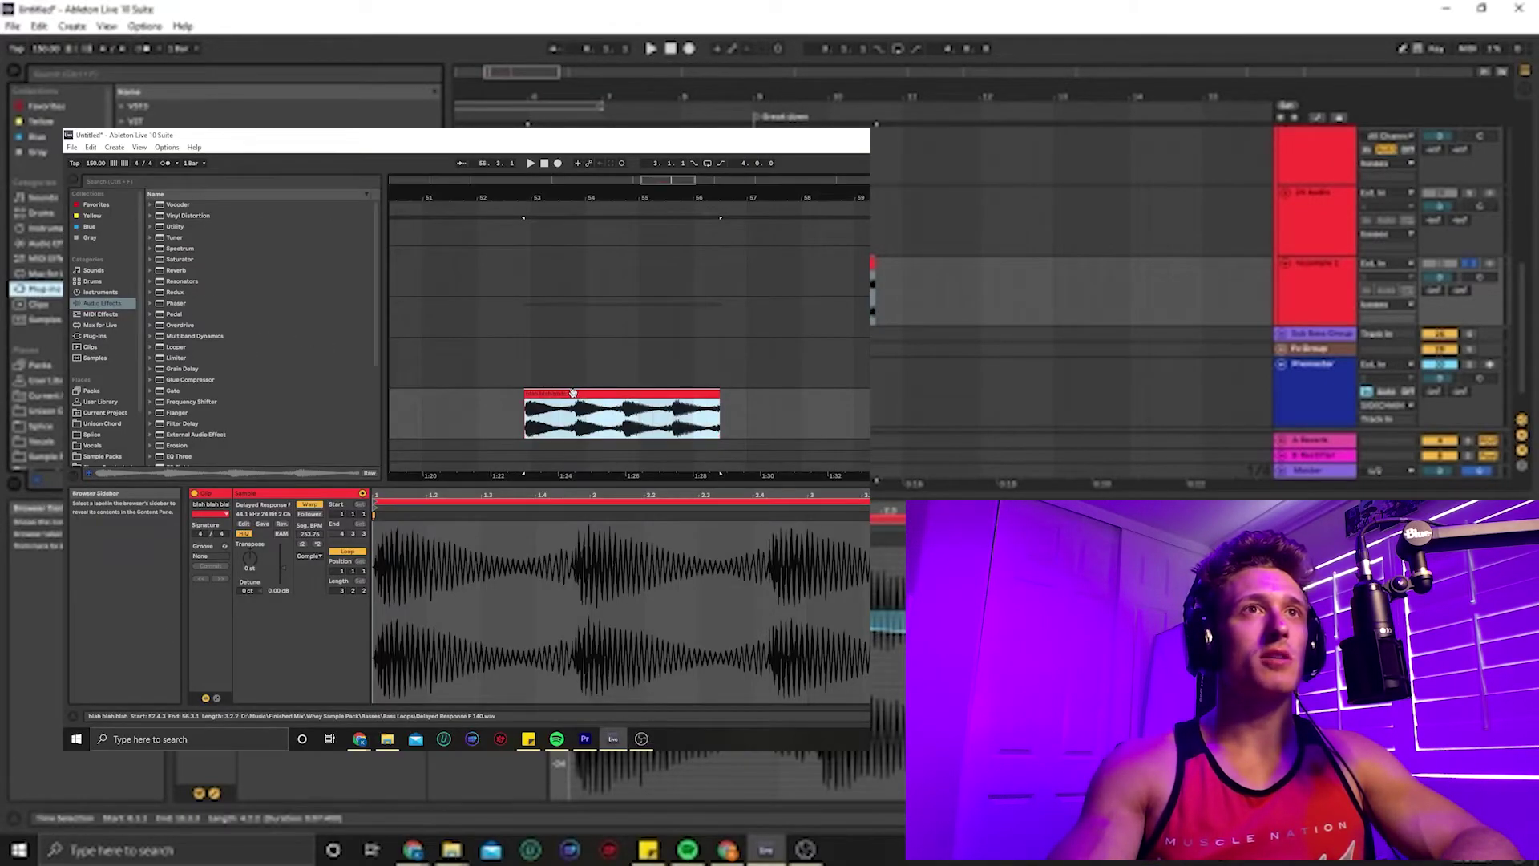
left_click(269, 510)
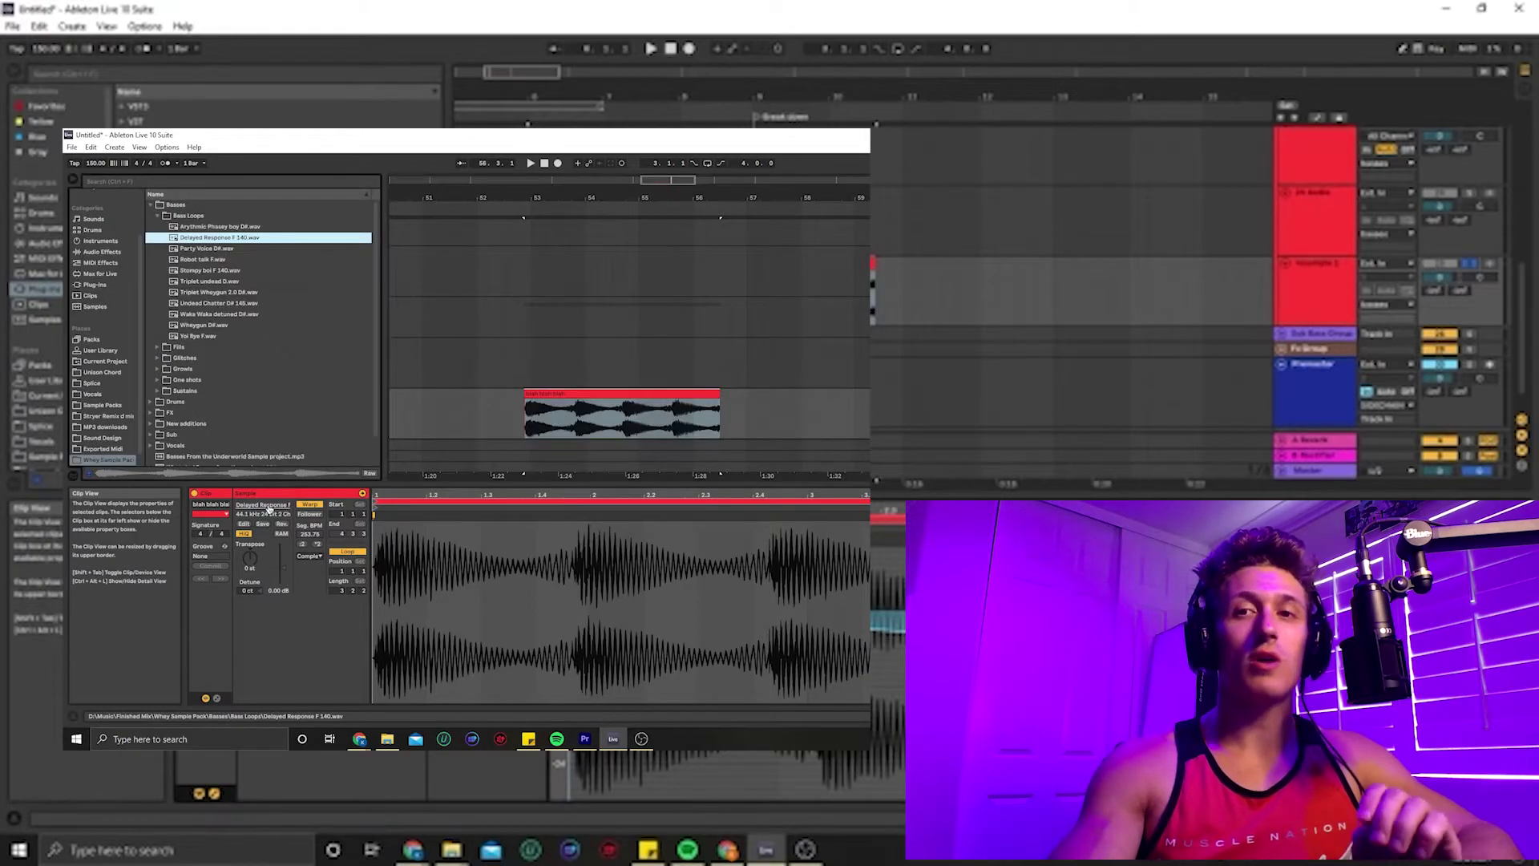
left_click_drag(425, 306, 762, 412)
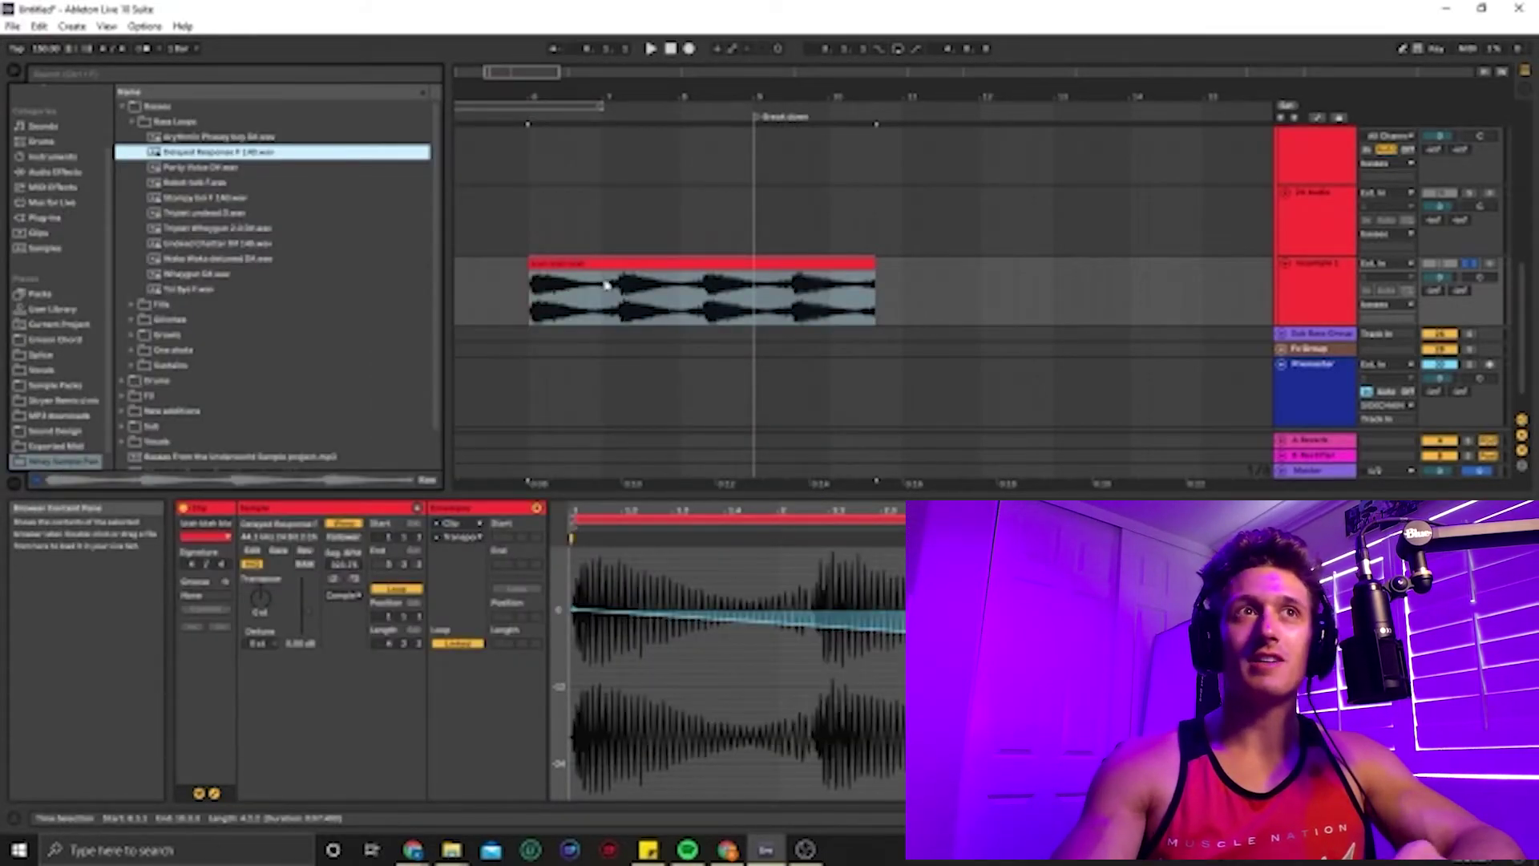
Step: Consolidate the bass loop clip with Ctrl+J and reveal the new file in the browser
left_click(610, 283)
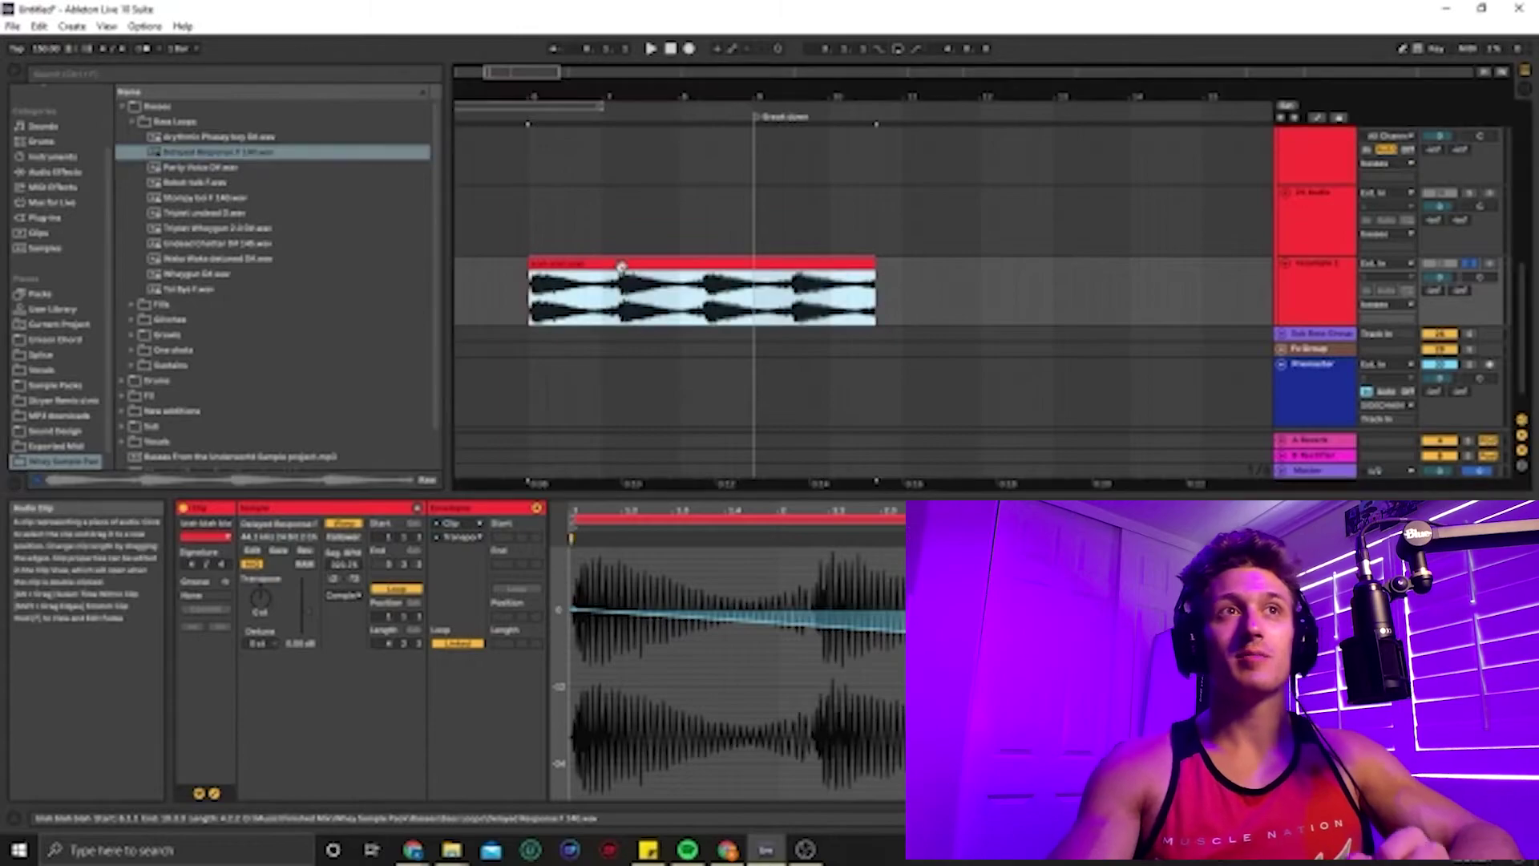
key("ctrl+j")
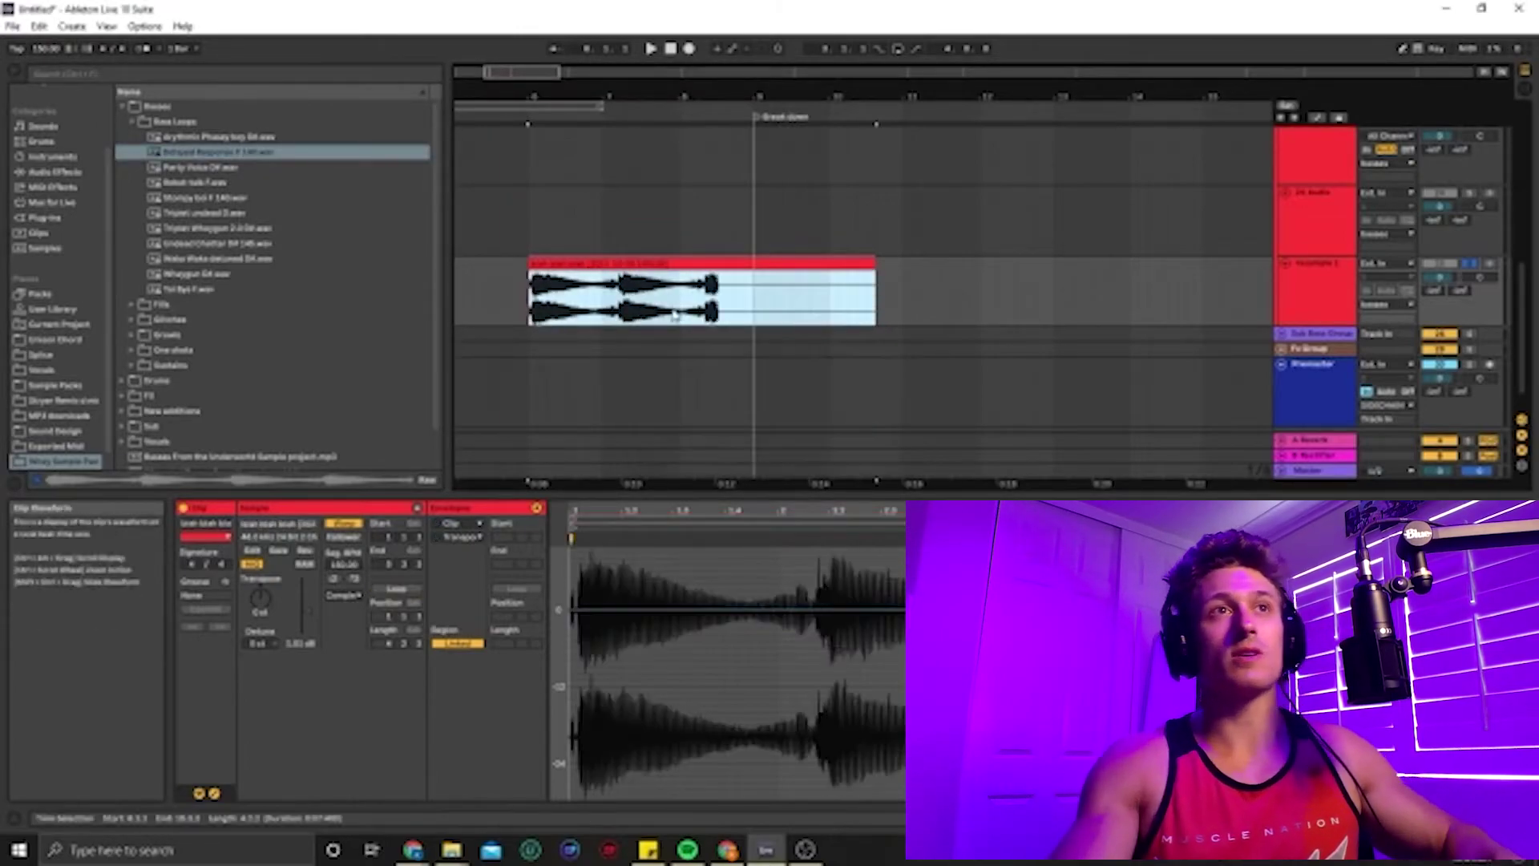
left_click(281, 525)
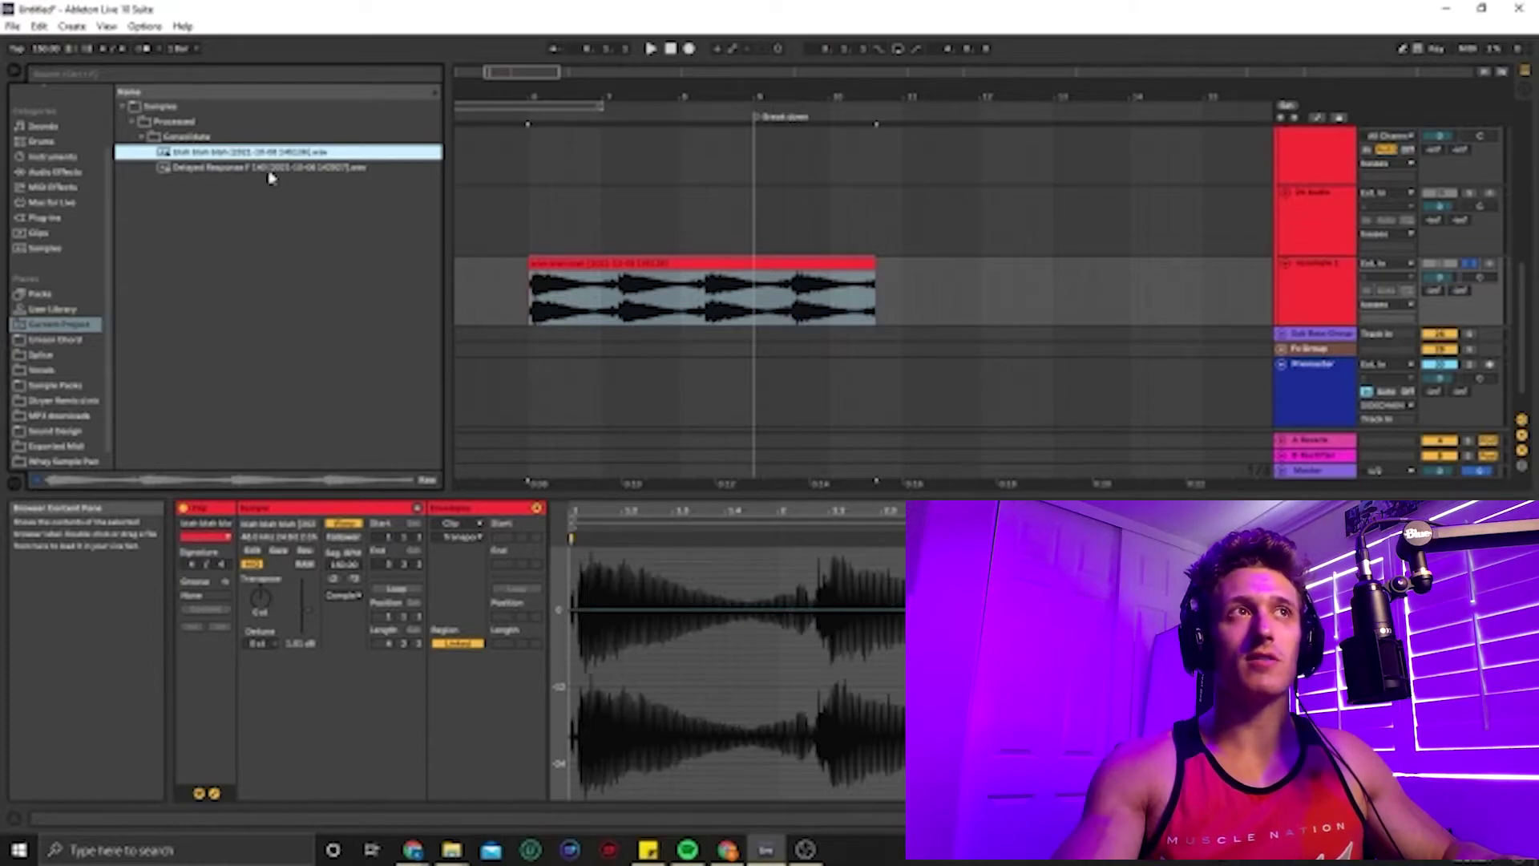
left_click(247, 170)
left_click(242, 155)
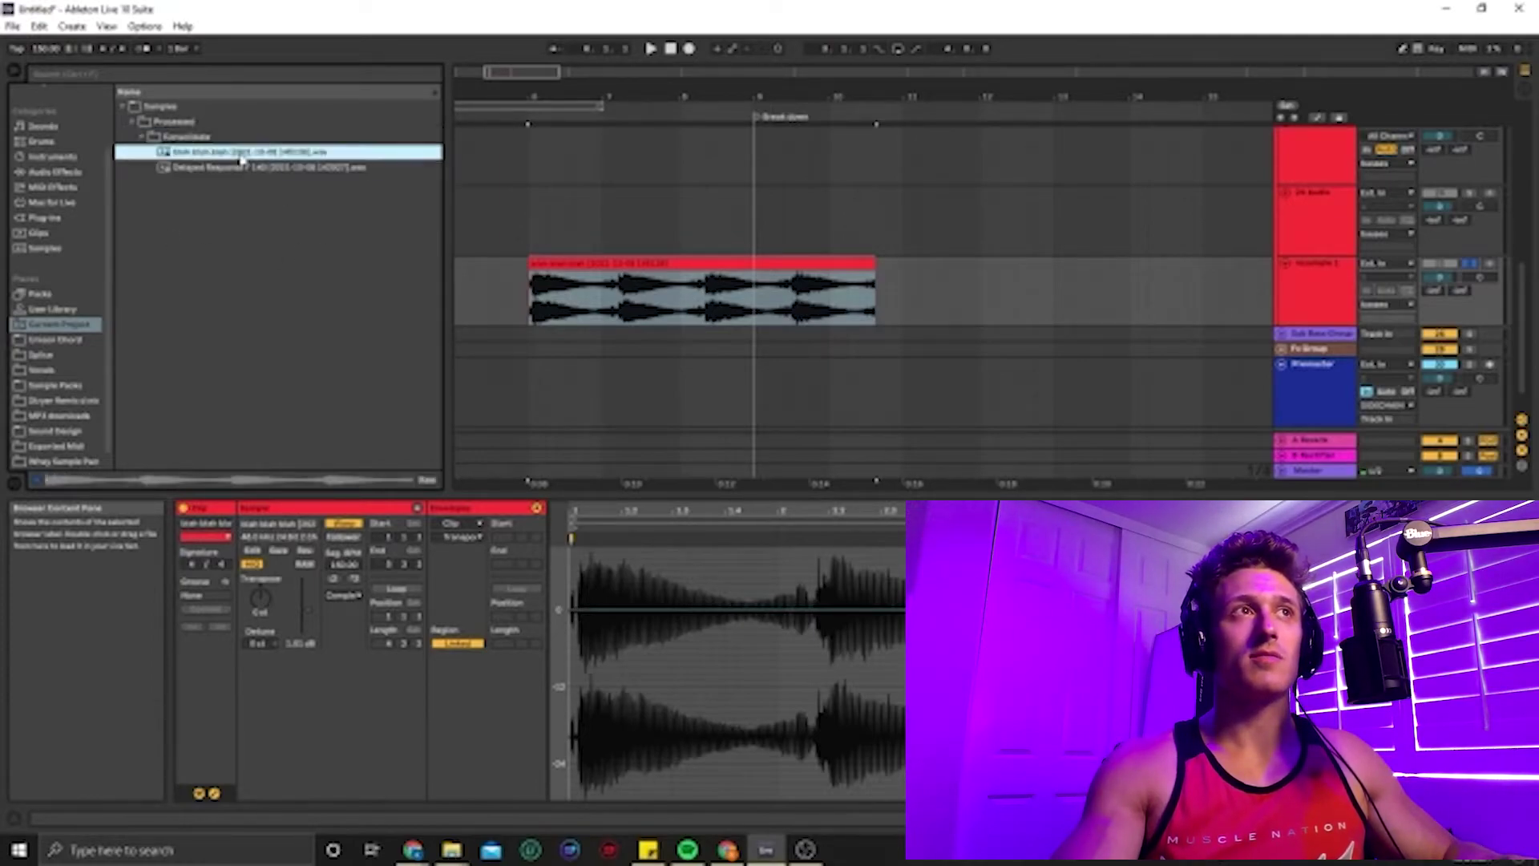
Step: Set a start point before the clip and play back from it
left_click(527, 290)
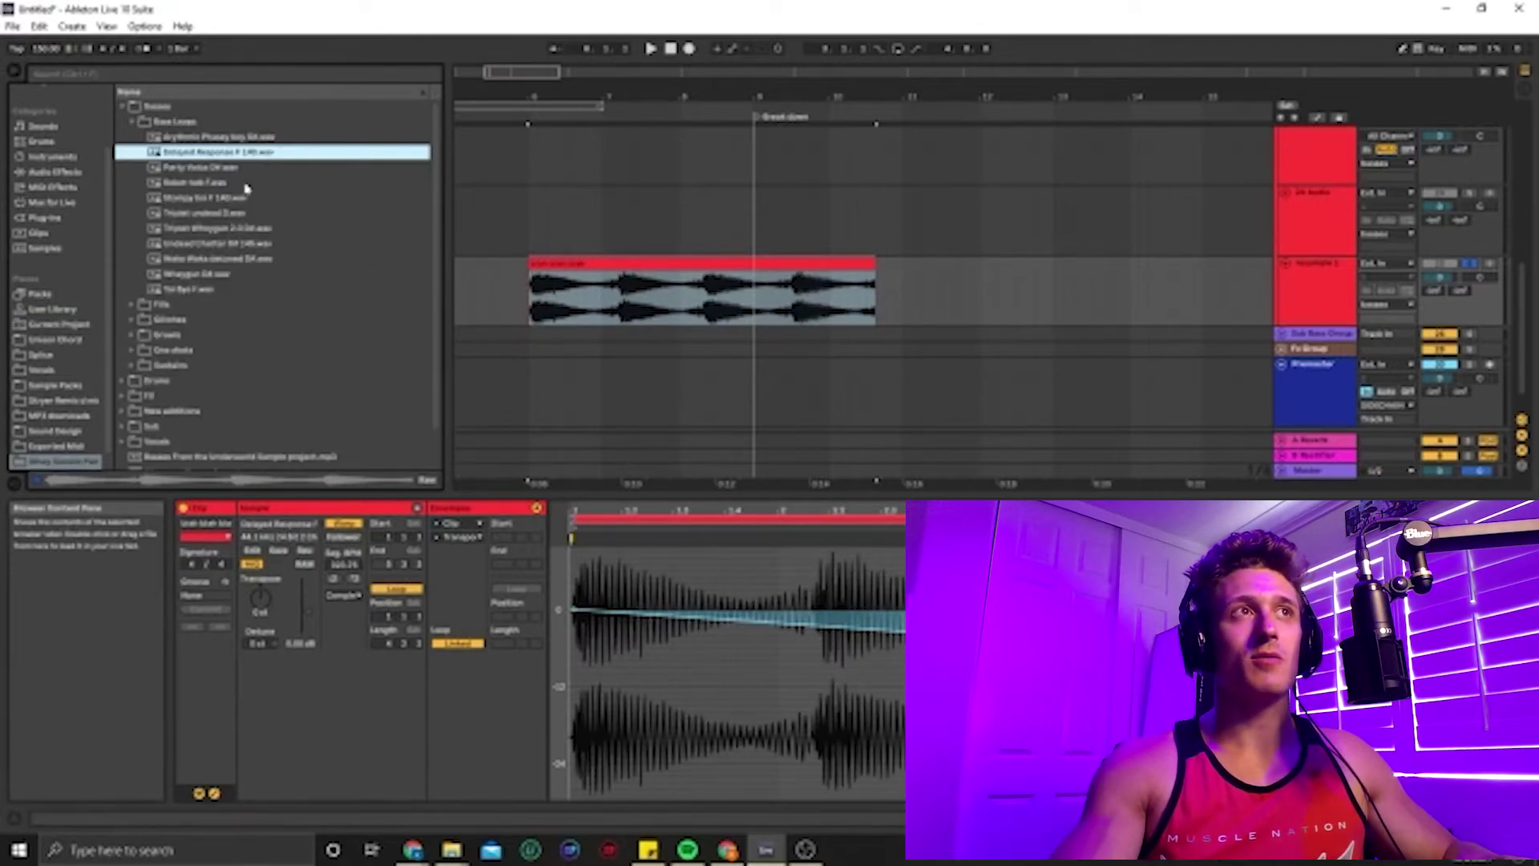
left_click(502, 285)
key("space")
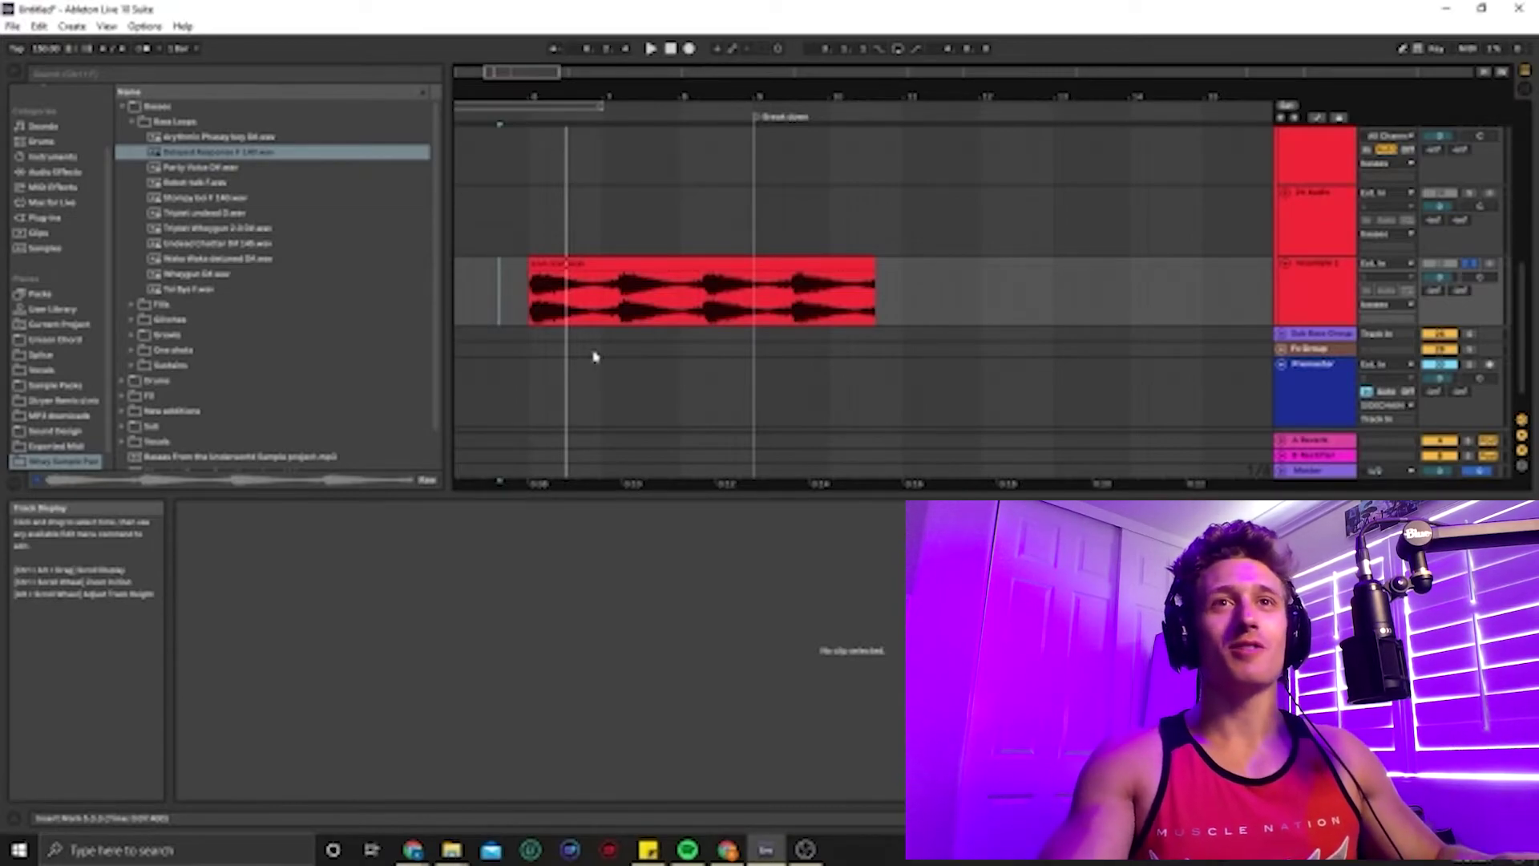
Step: Switch the arrangement to a fixed 1/4 grid
right_click(887, 305)
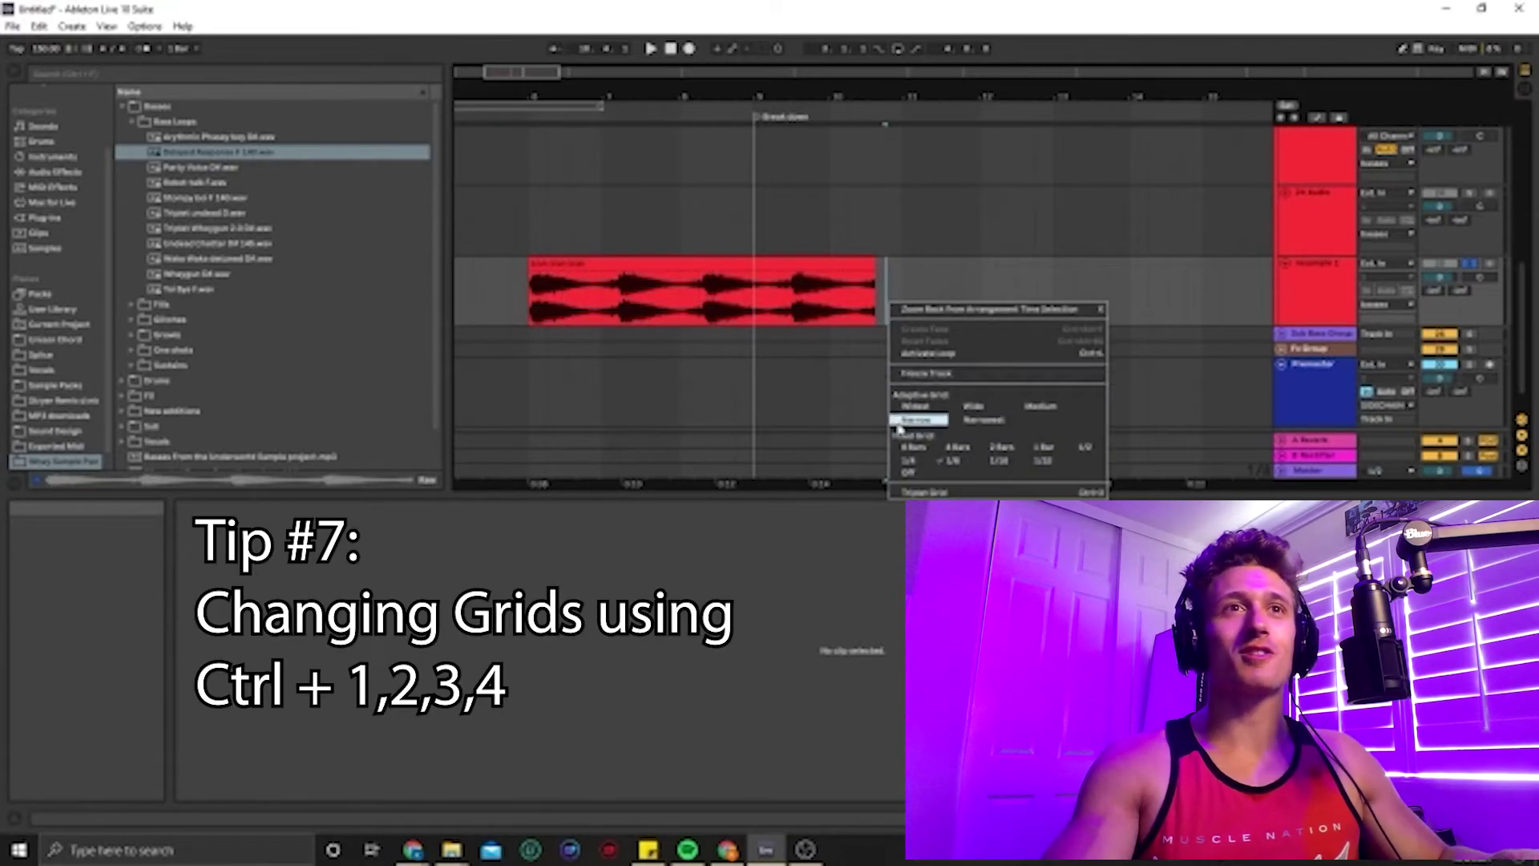
left_click(888, 423)
scroll(733, 354, "down", 10)
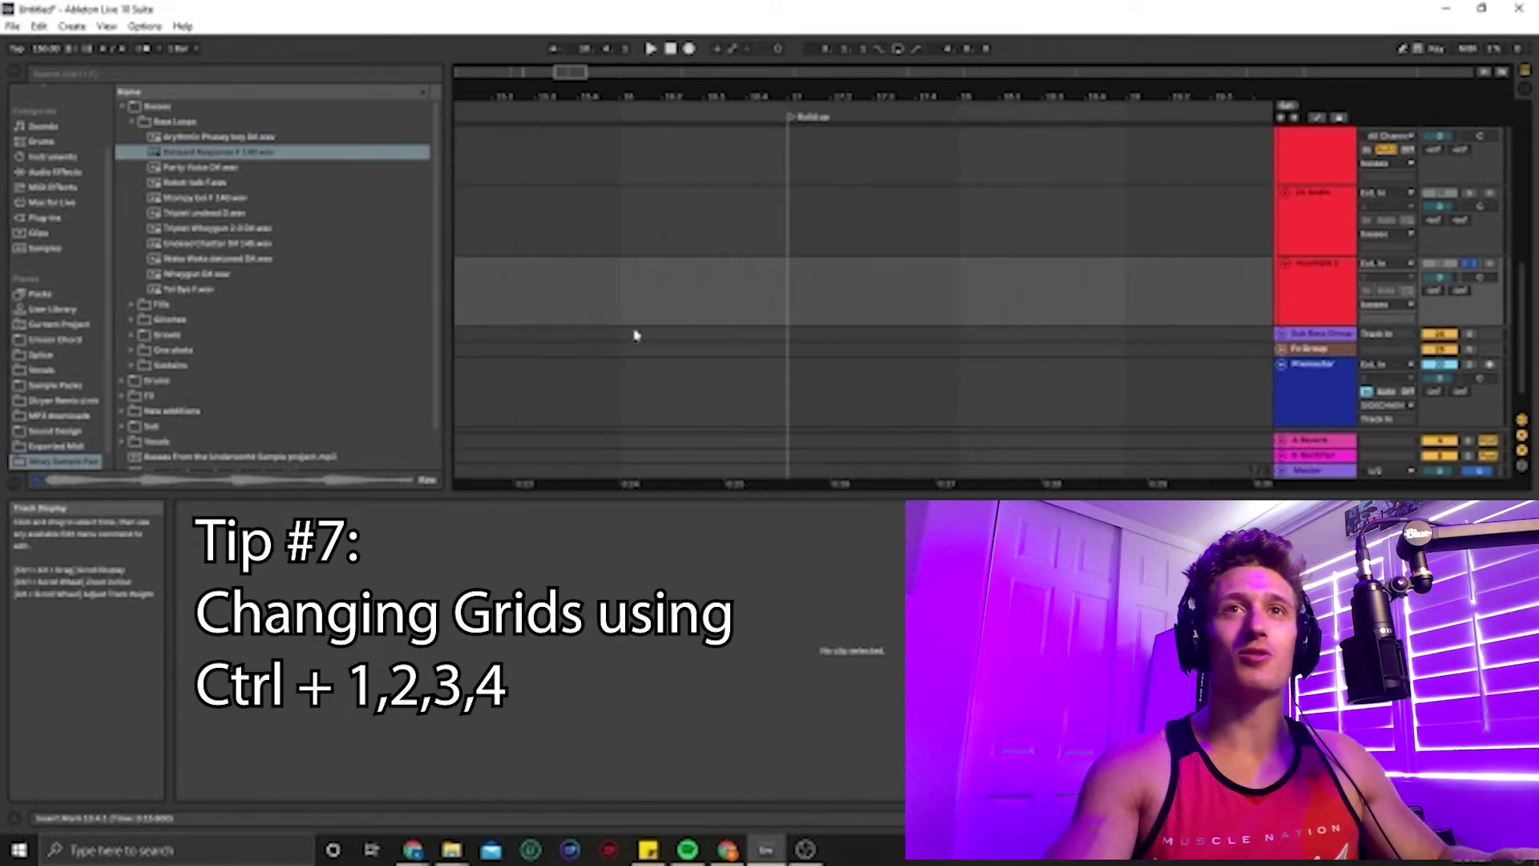
scroll(634, 325, "up", 8)
right_click(736, 306)
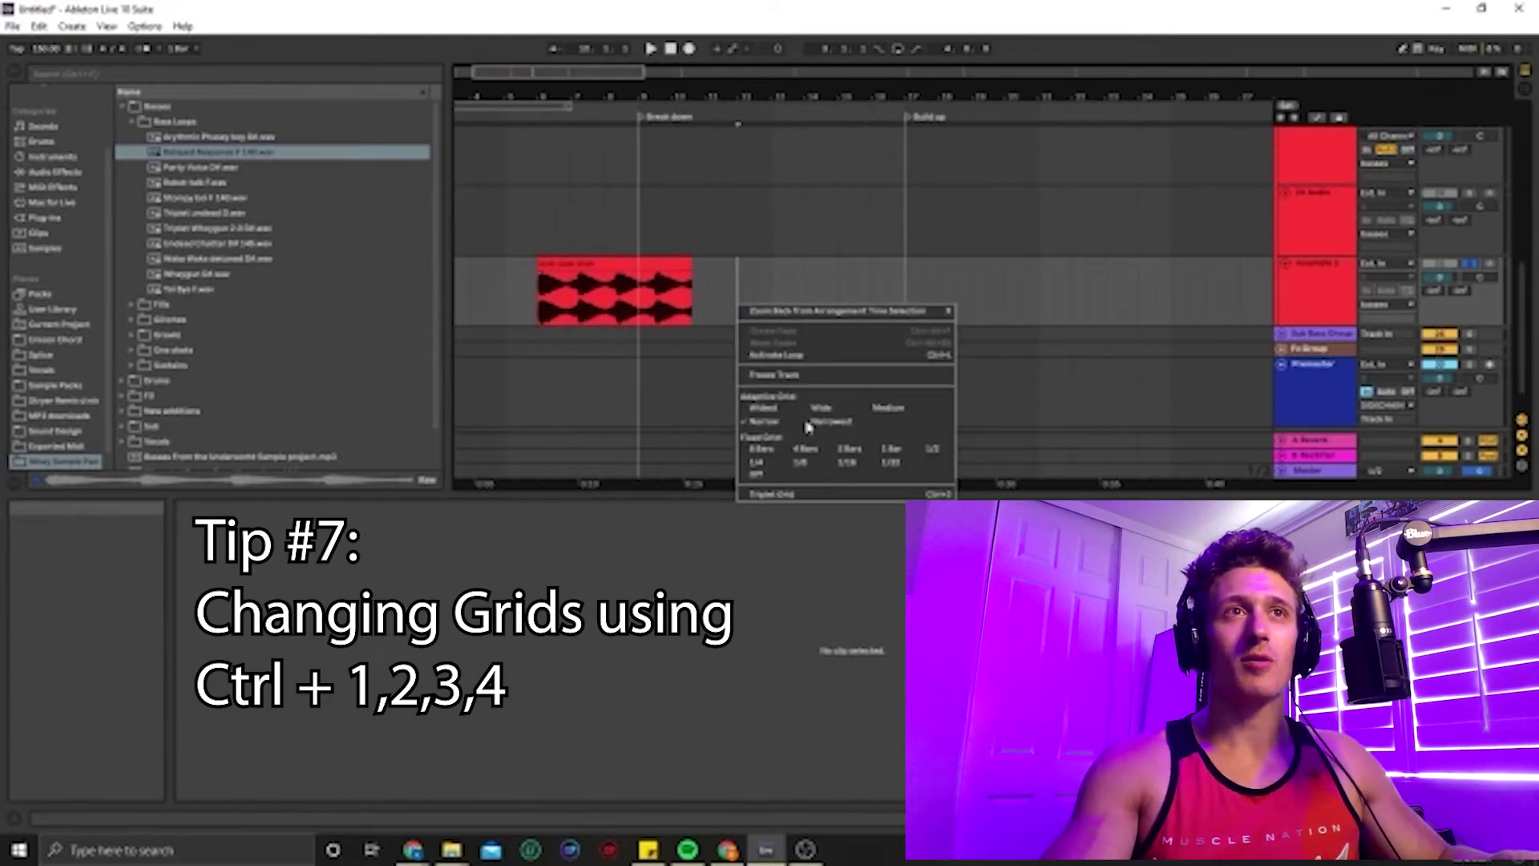
left_click(763, 465)
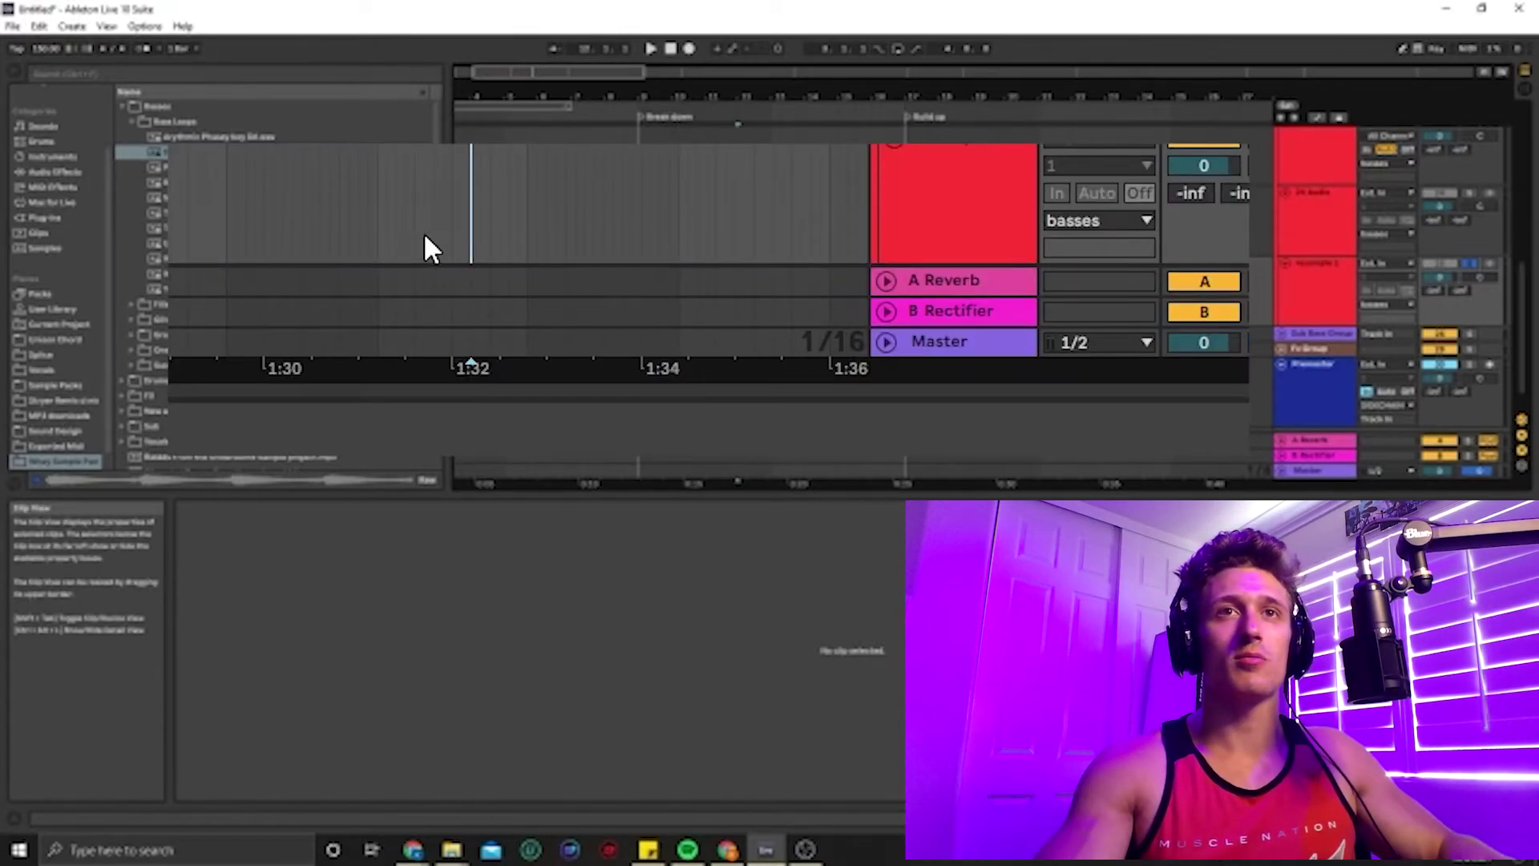
Step: Step the grid finer and coarser with Ctrl+1/Ctrl+2, settling on 1/8
key("ctrl+1")
key("ctrl+1")
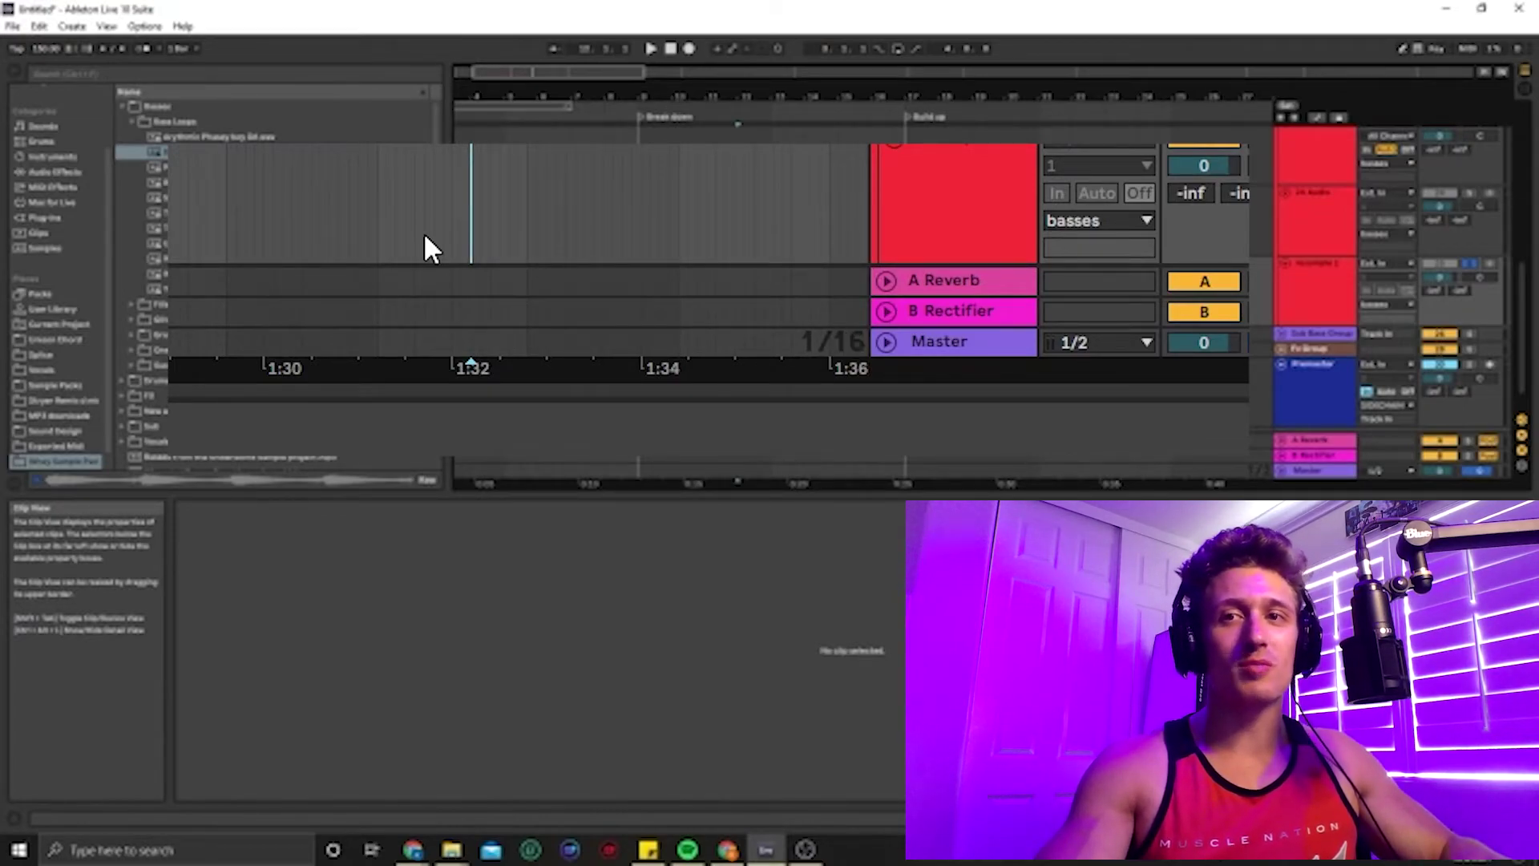
key("ctrl+2")
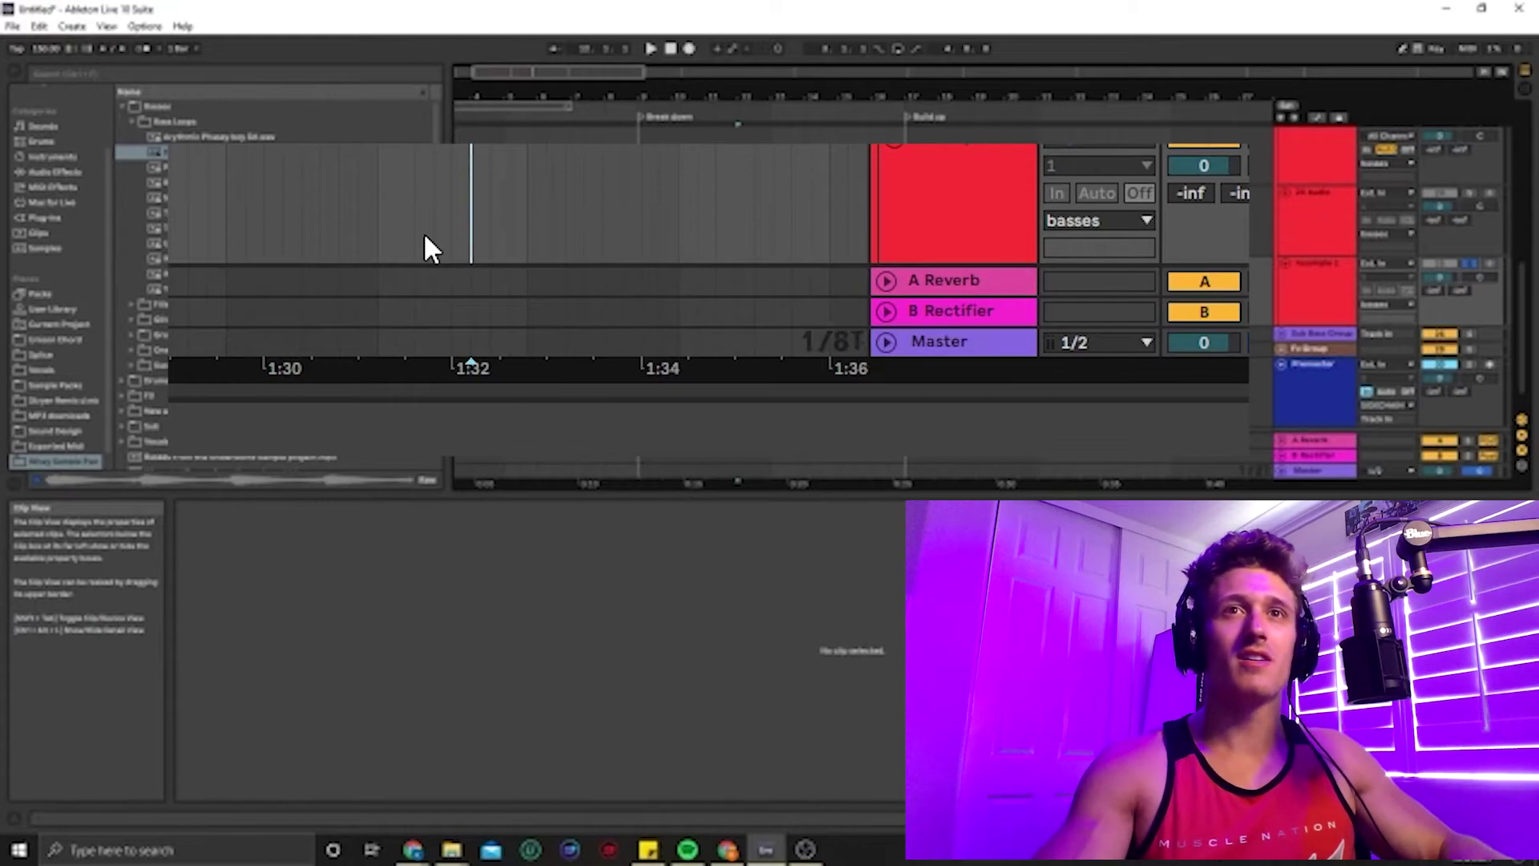
key("ctrl+1")
key("ctrl+2")
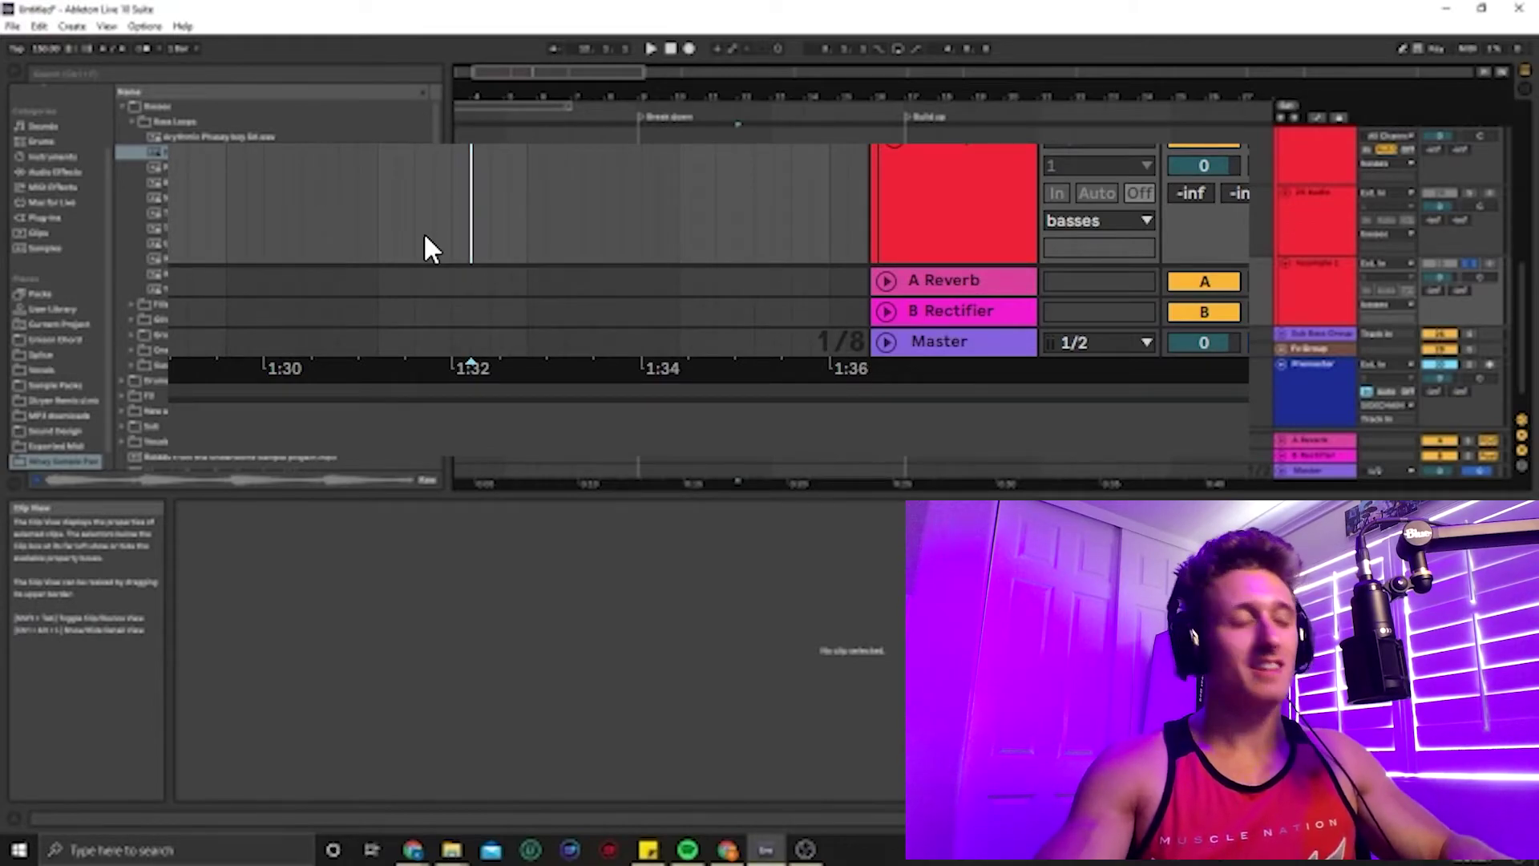
key("ctrl+1")
key("ctrl+1")
key("ctrl+2")
key("ctrl+2")
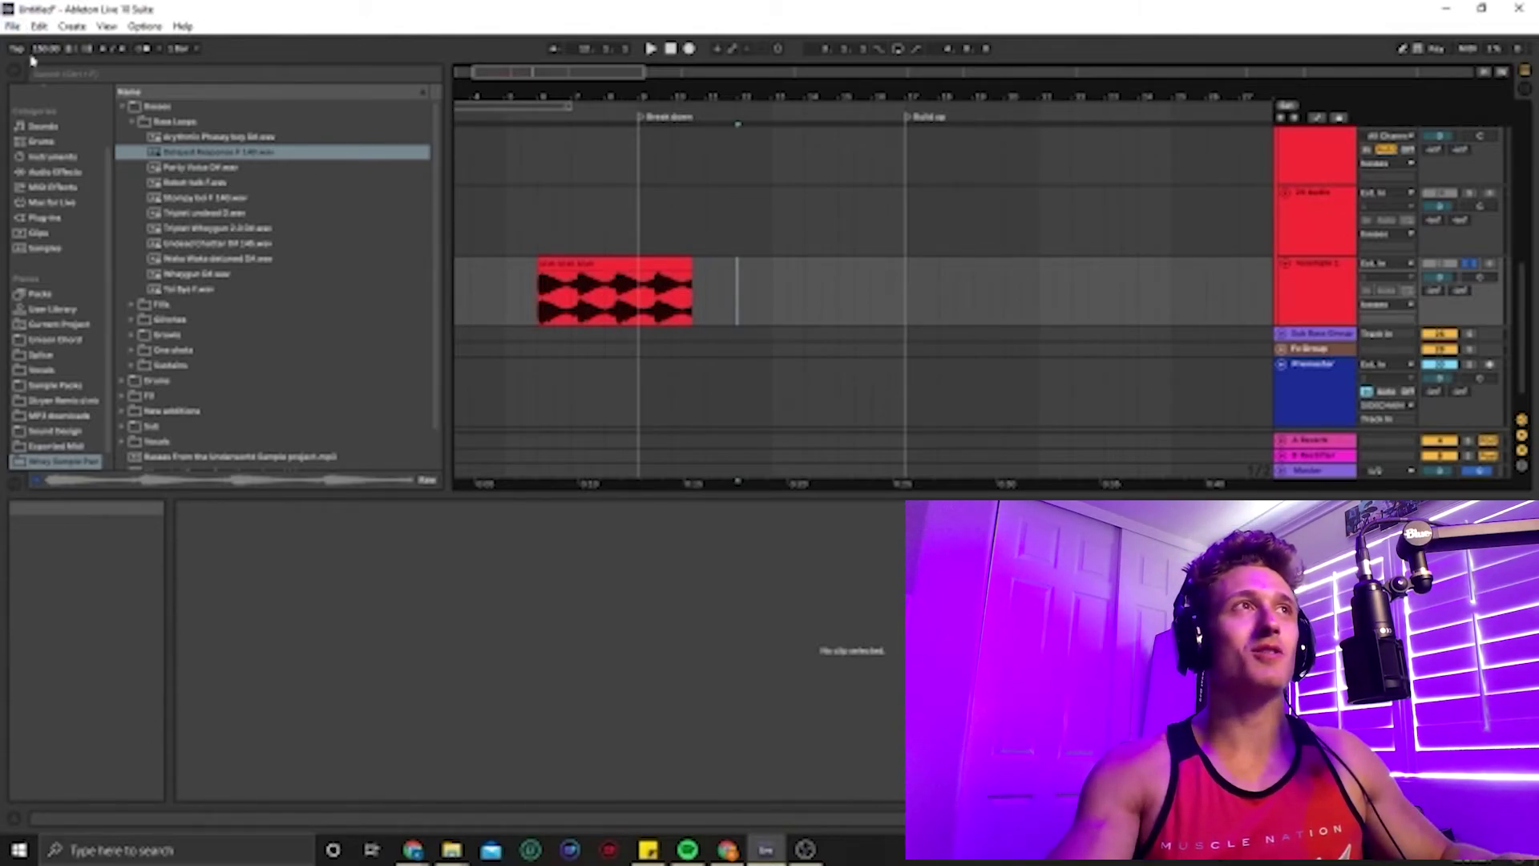
left_click(12, 26)
mouse_move(63, 79)
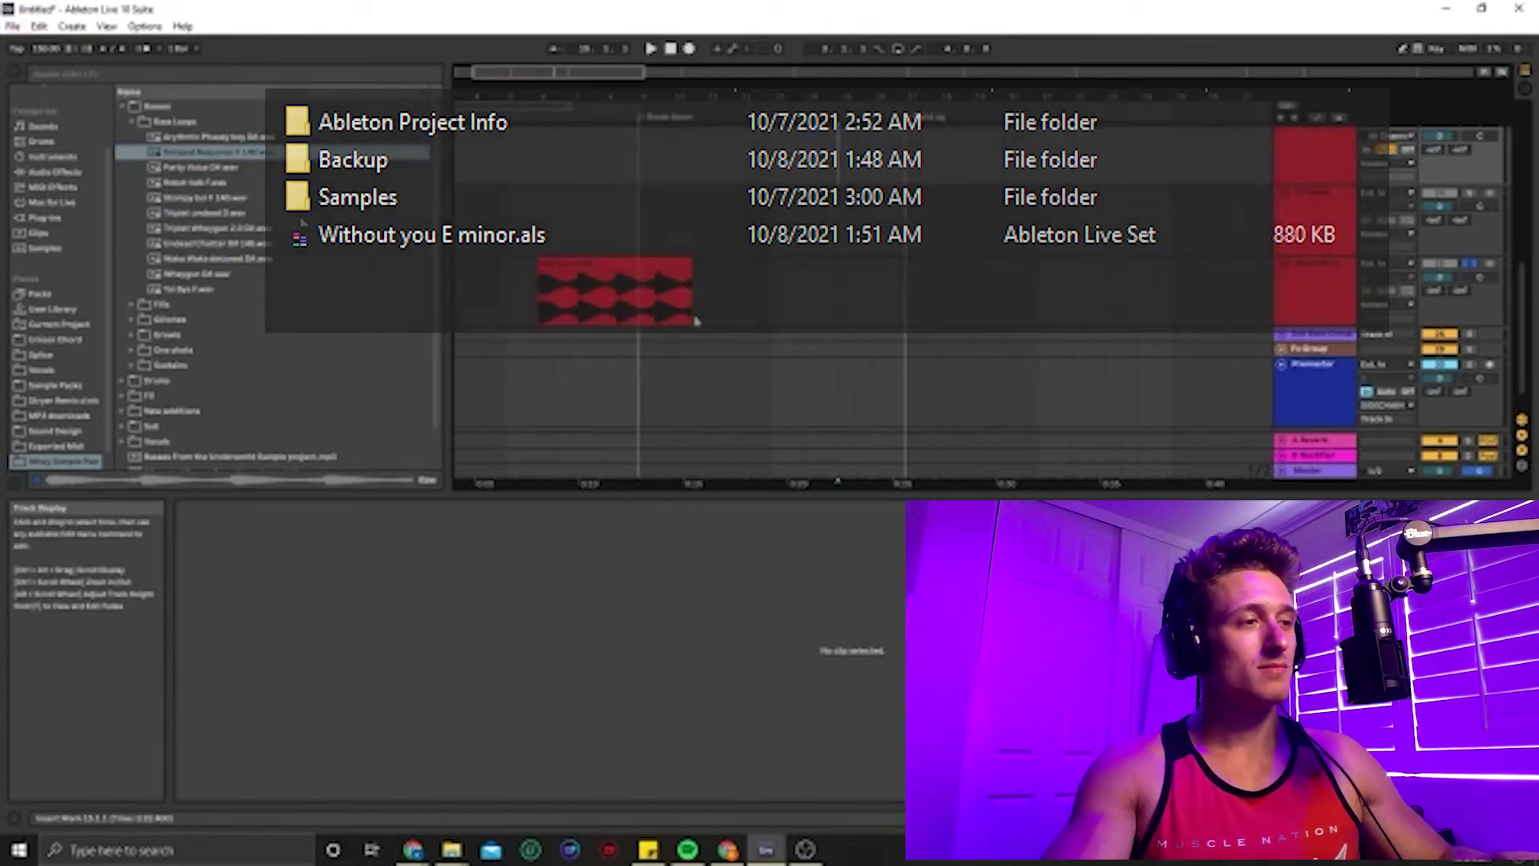
left_click(787, 313)
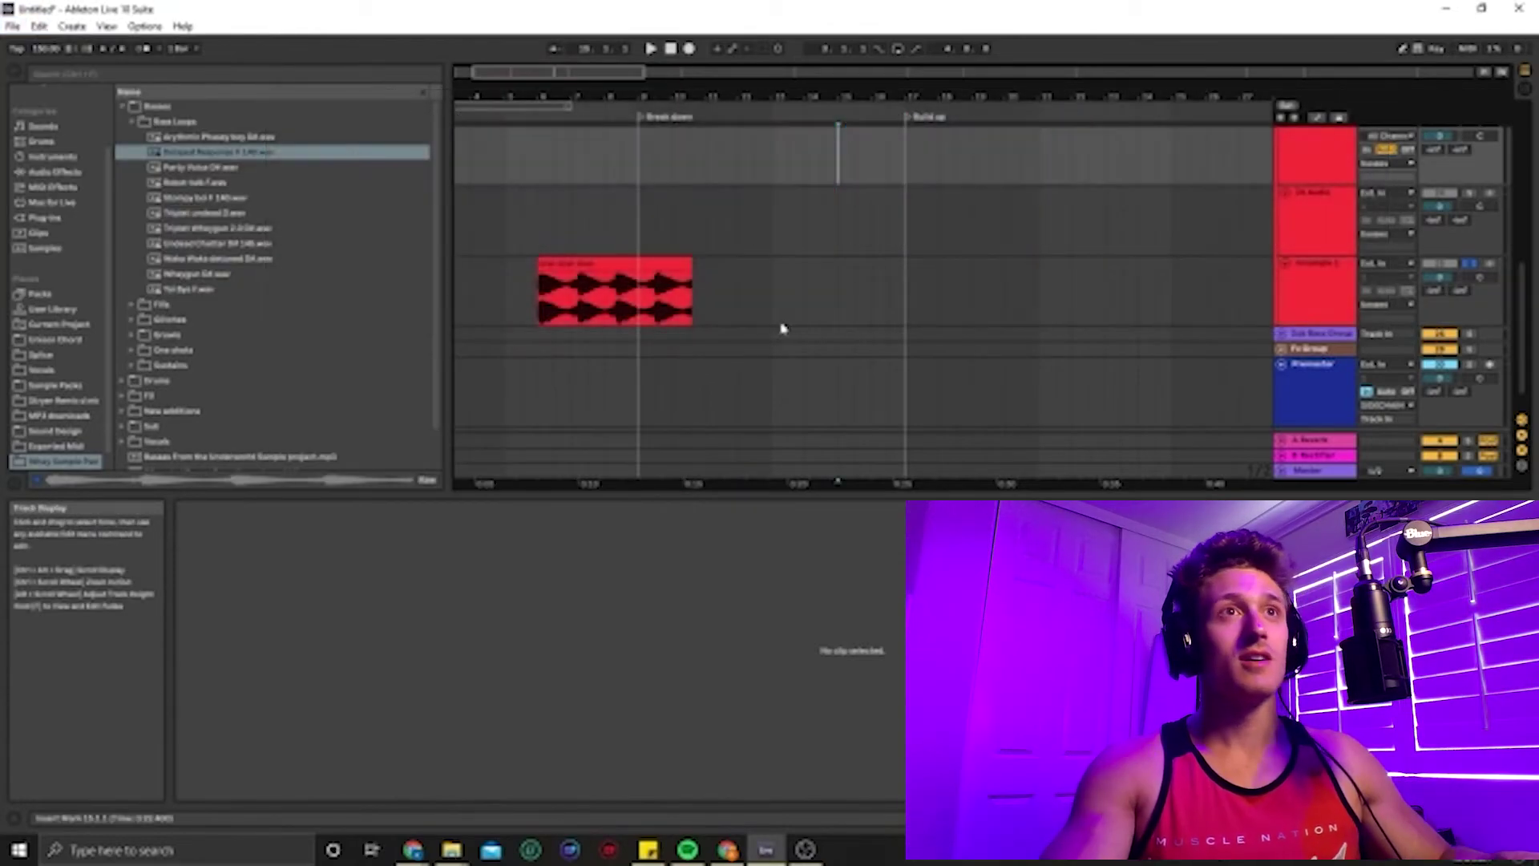
scroll(731, 343, "left", 2)
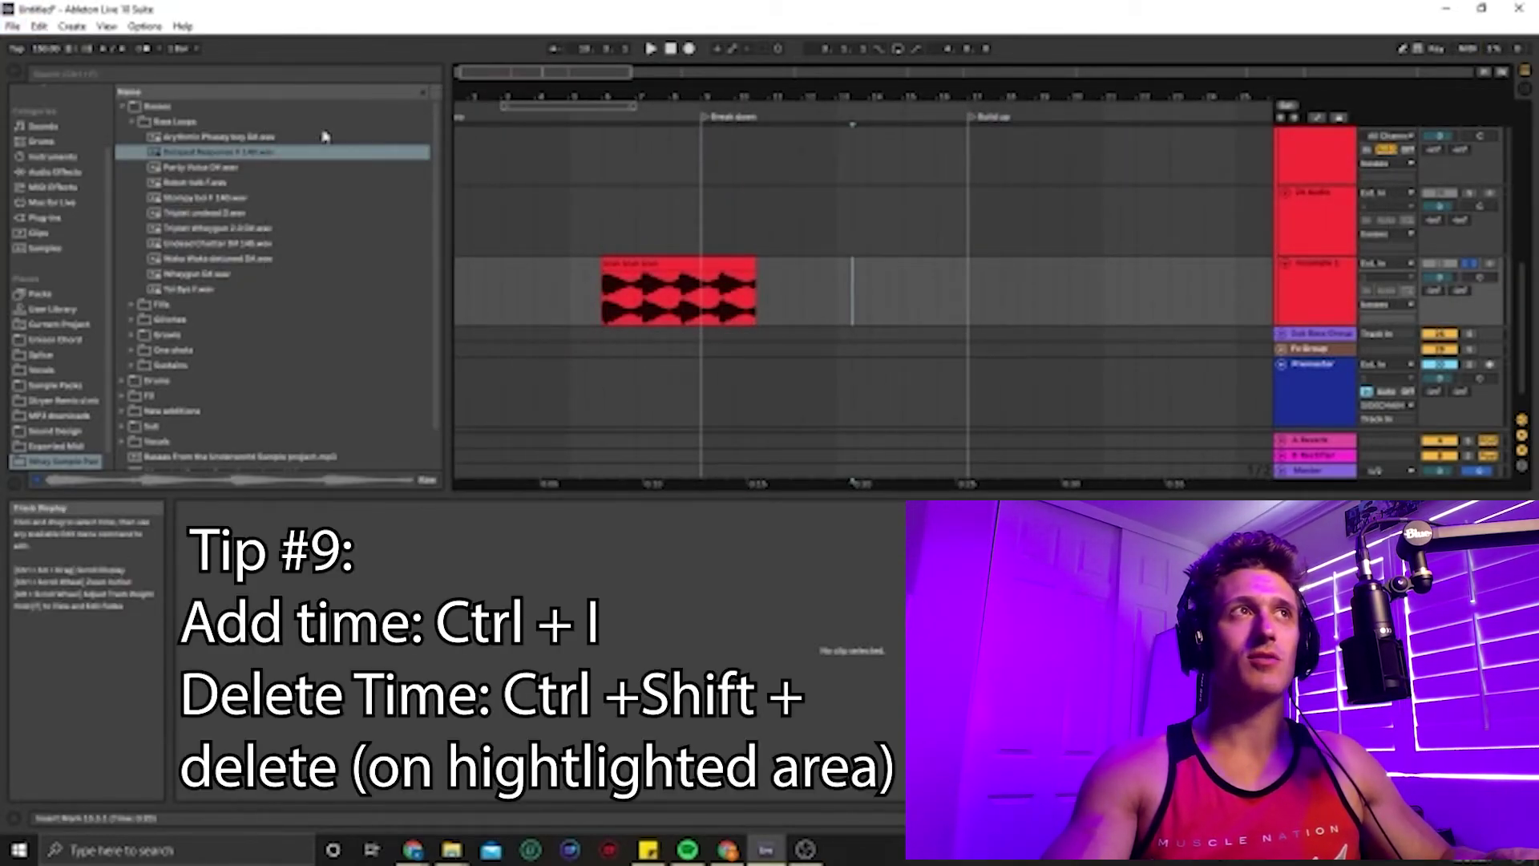
Step: Place the Stompy loop on the upper track above the bass clip at the Break down marker
left_click(71, 26)
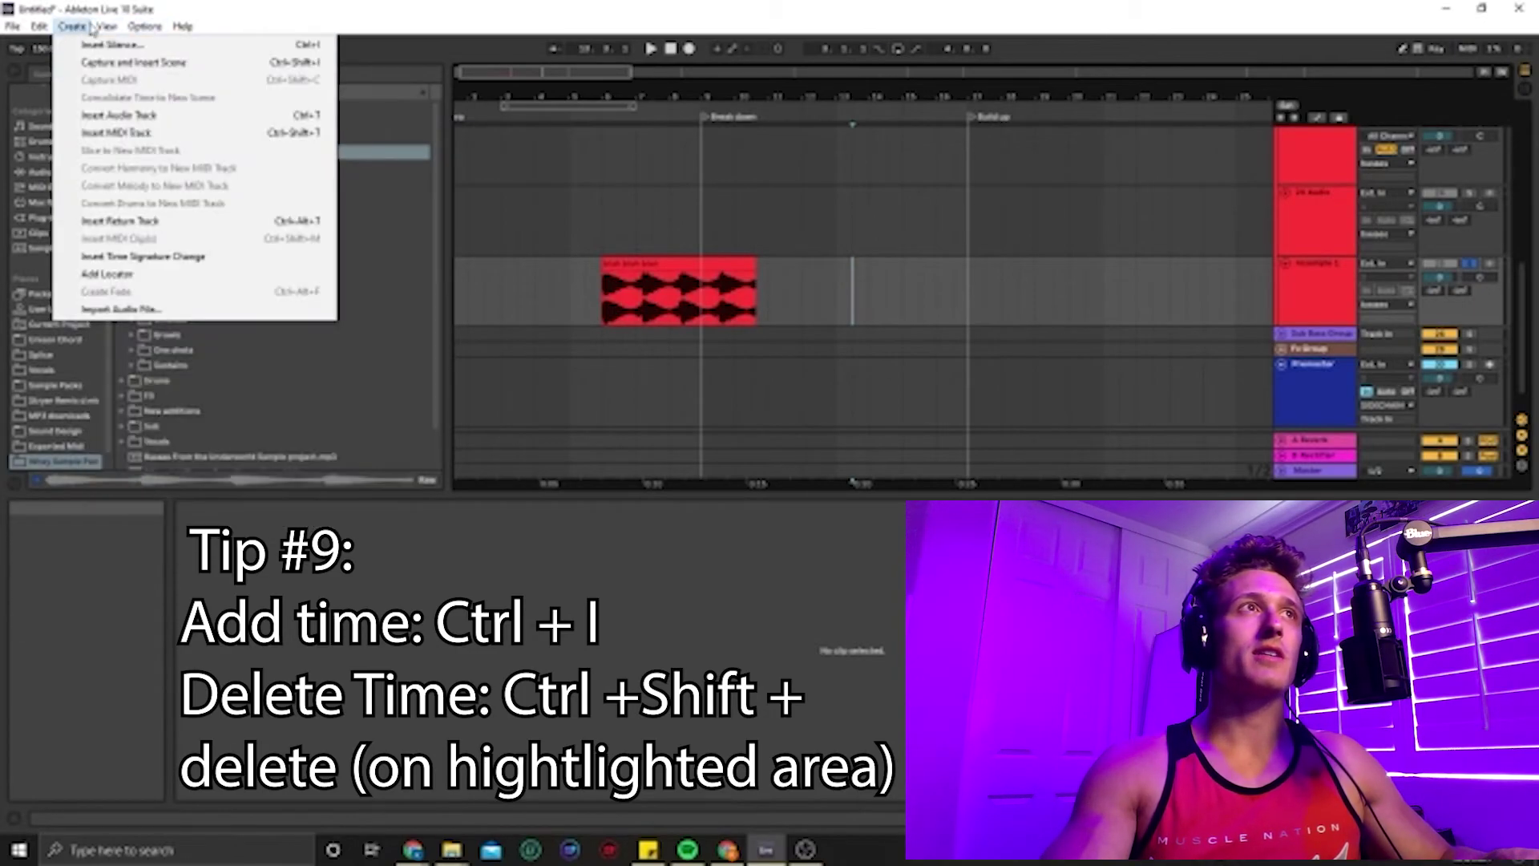
mouse_move(72, 26)
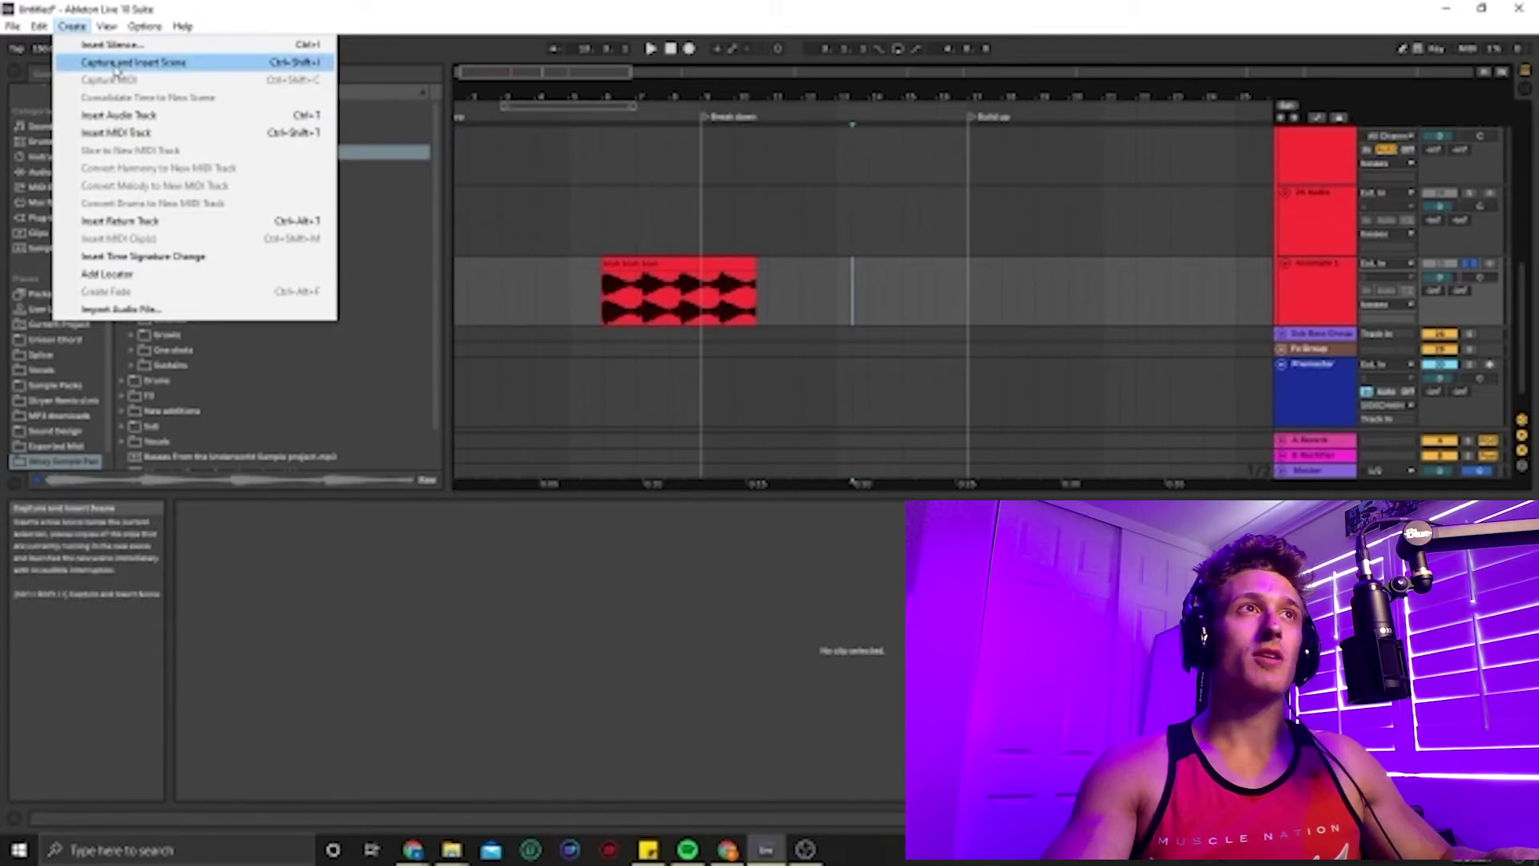
left_click(721, 265)
left_click(718, 284)
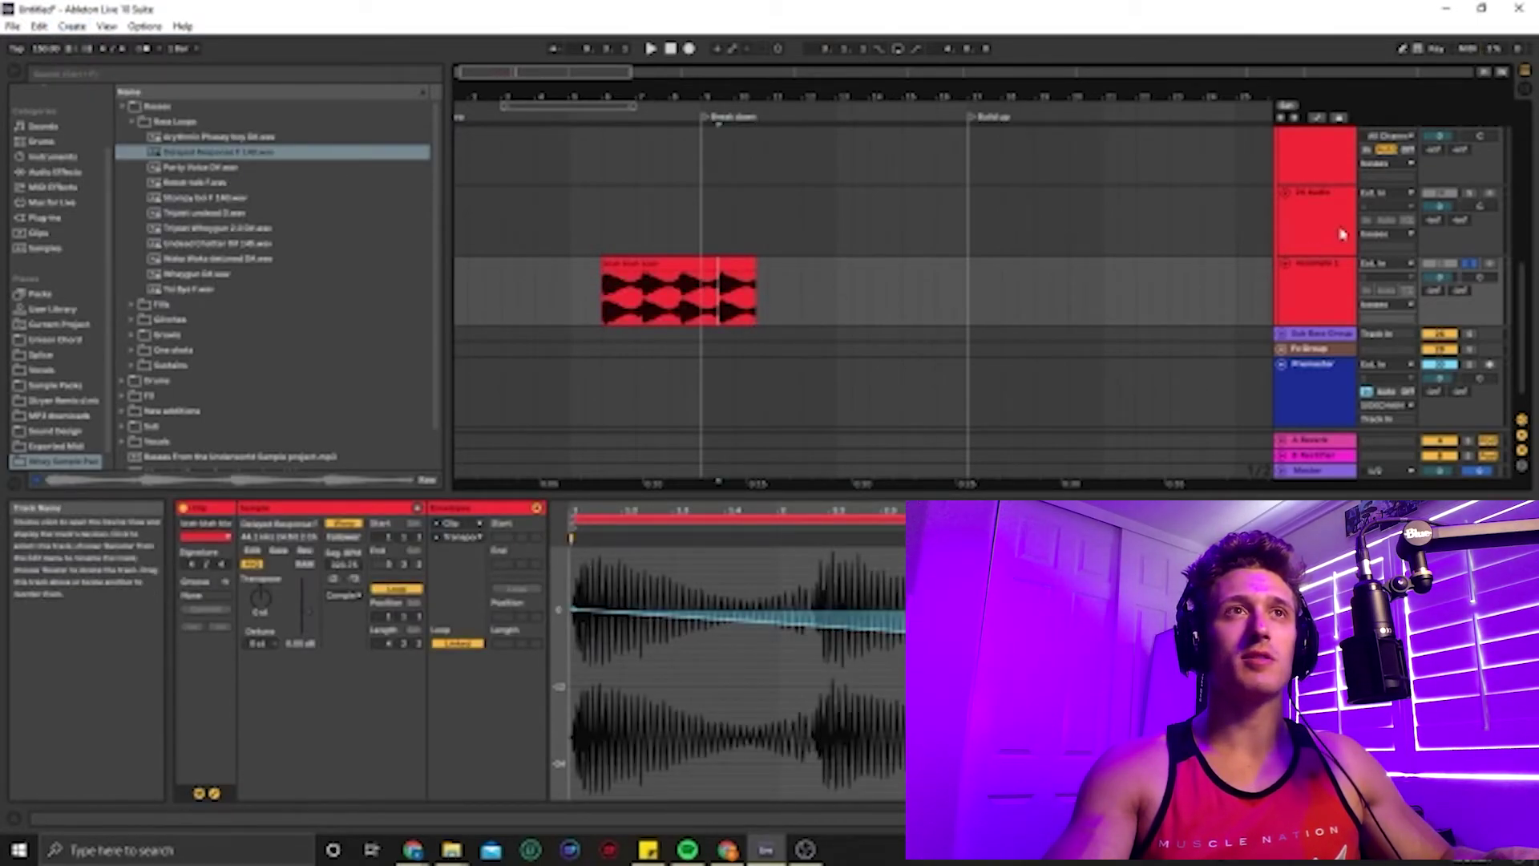
left_click_drag(185, 200, 778, 294)
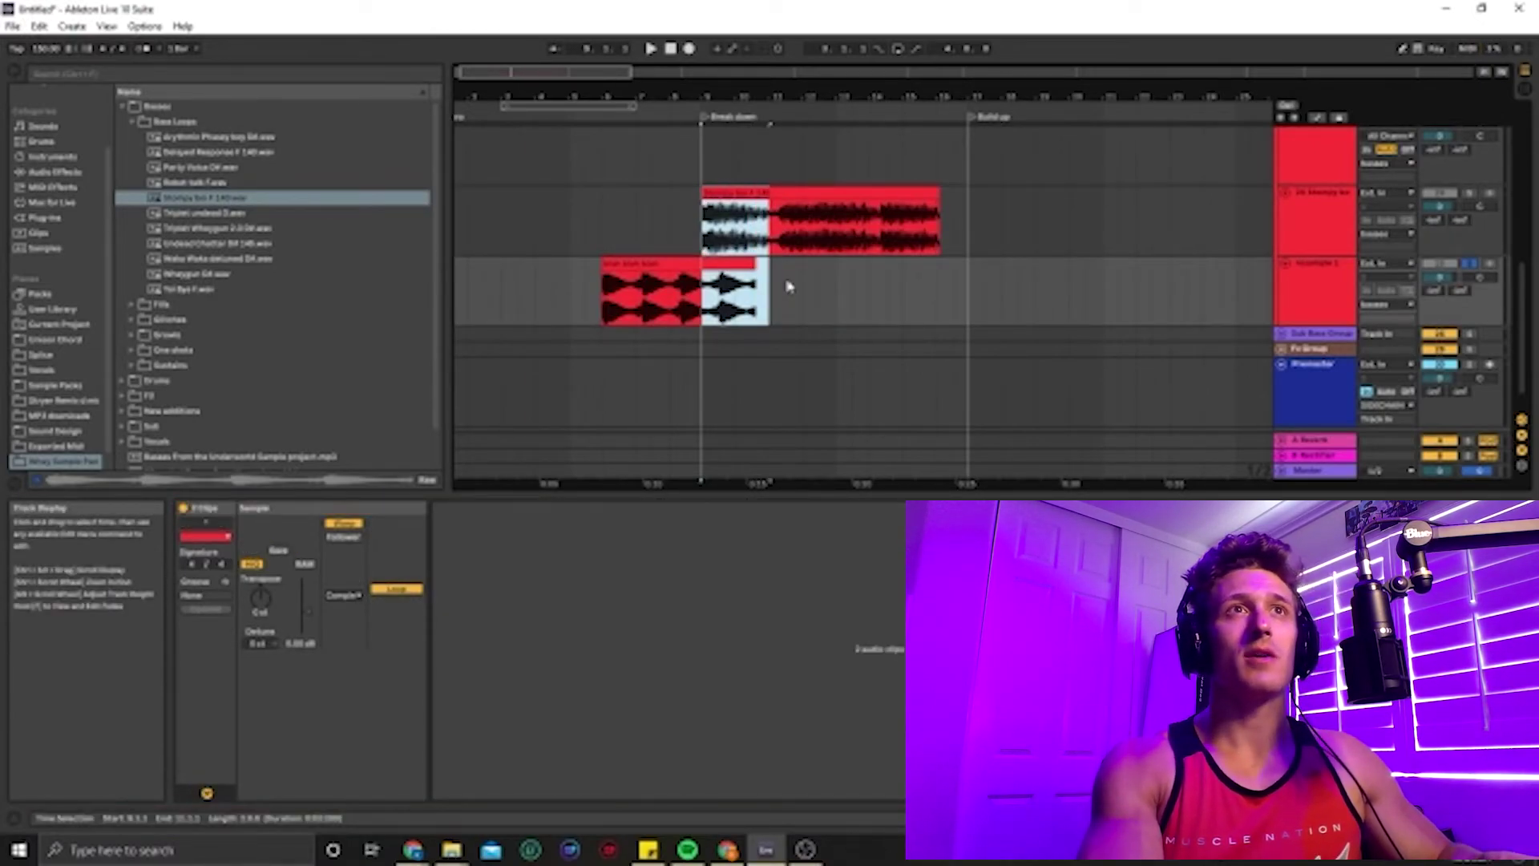
Step: Delete the selected time from both clips, undo it, restore arrangement playback, and insert silence
key("ctrl+shift+Delete")
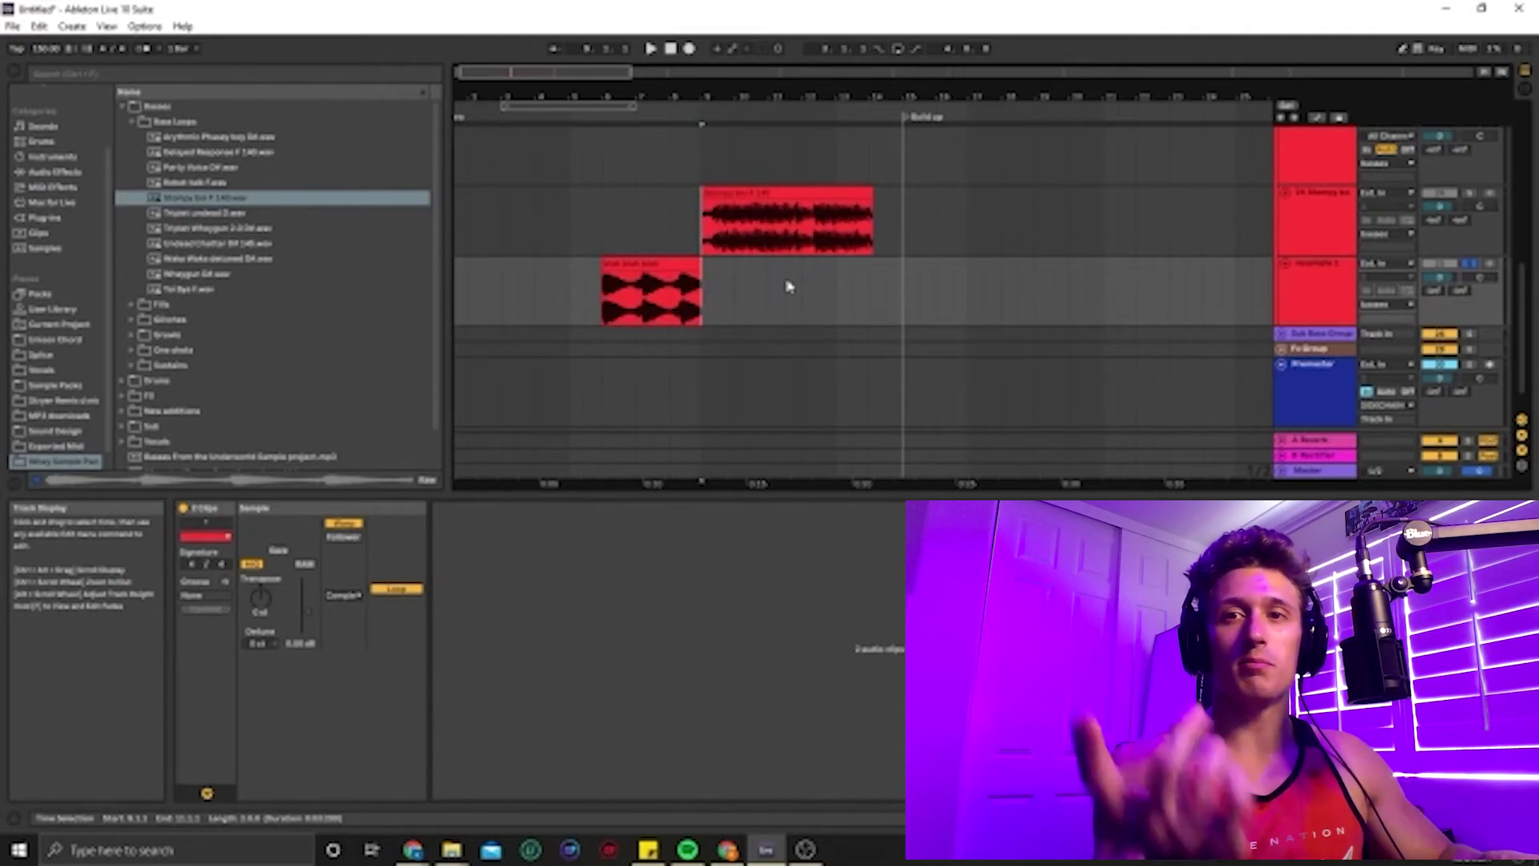
key("ctrl+z")
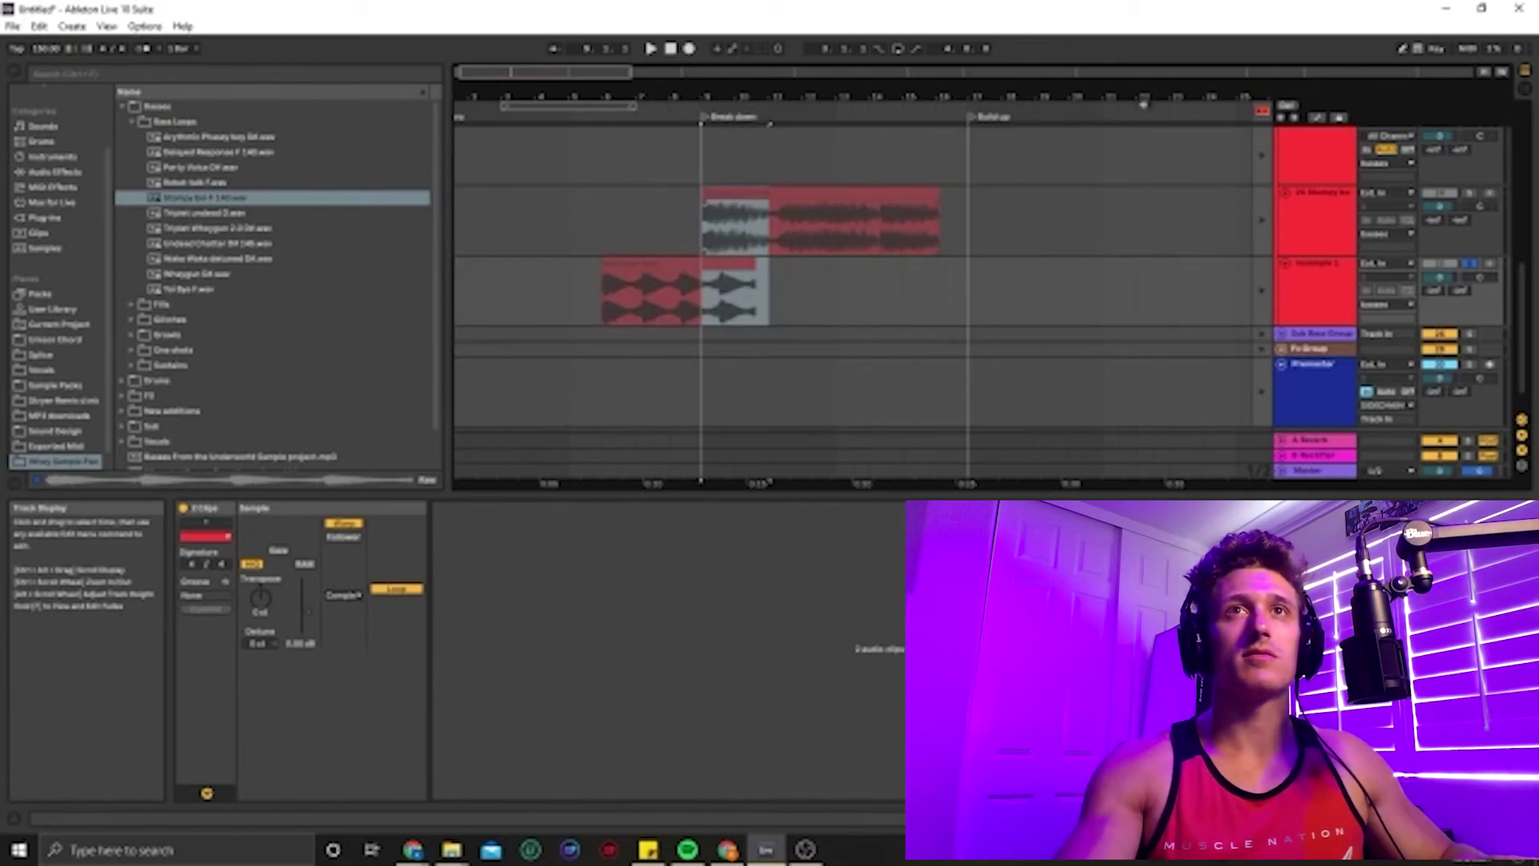
left_click(1262, 110)
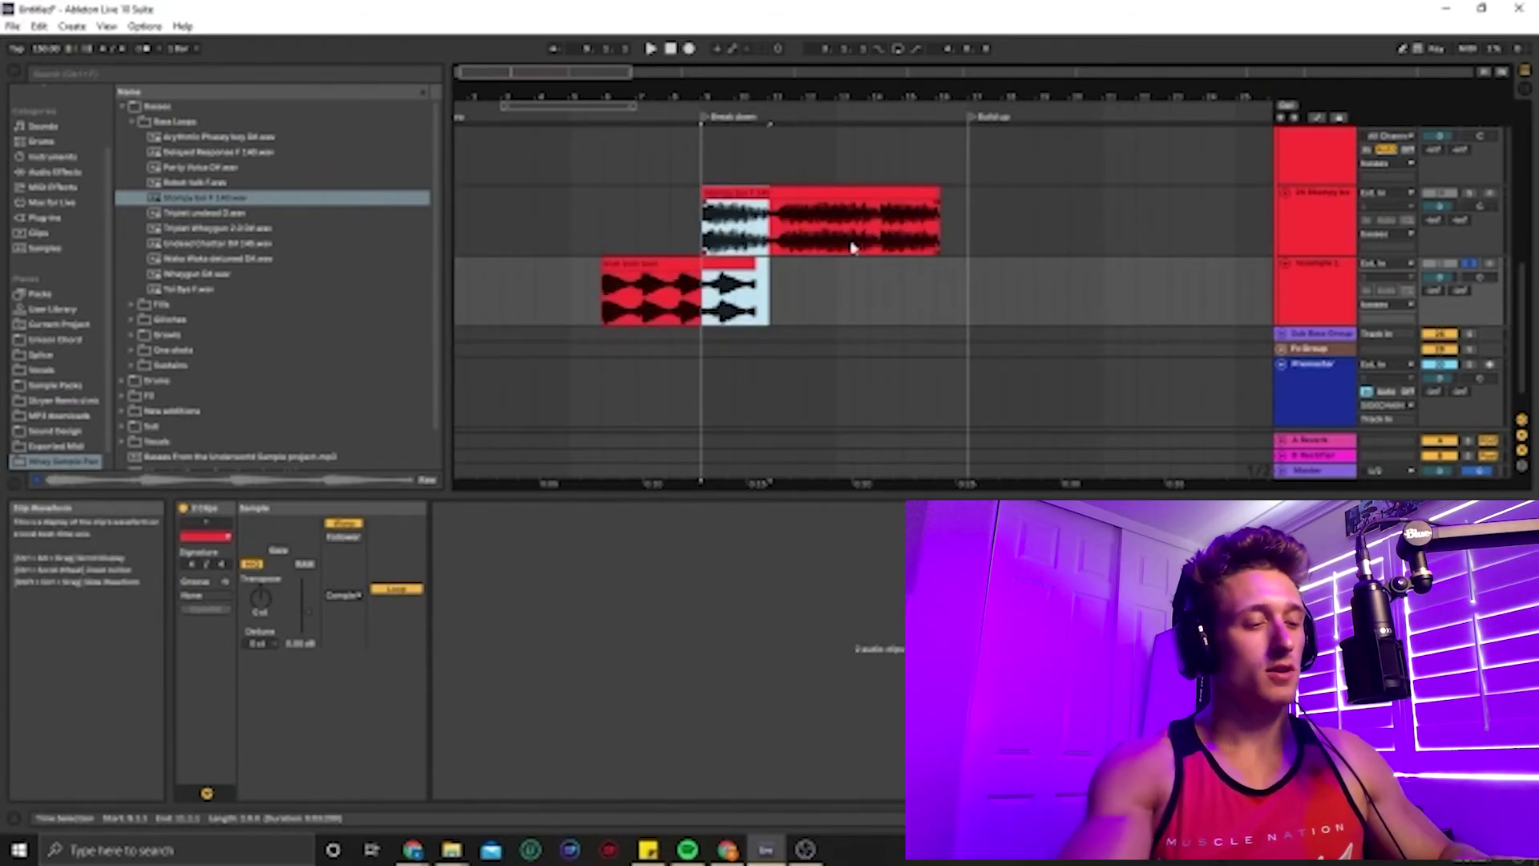
key("ctrl+i")
left_click(718, 215)
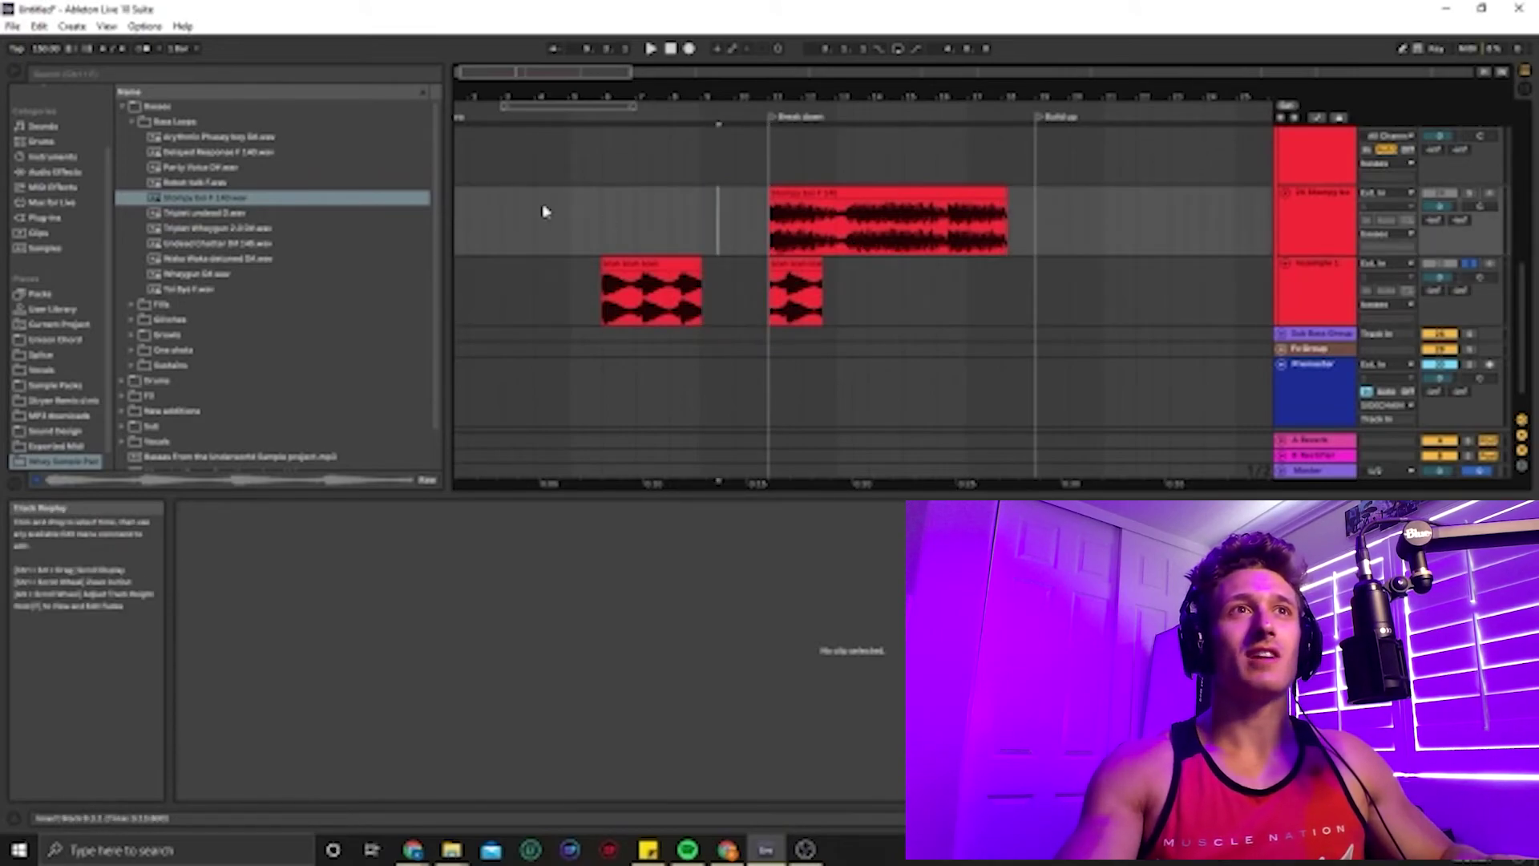
Step: Select a stretch of time after the marker, then insert time, undo it, and delete that time
left_click_drag(577, 226, 636, 231)
key("ctrl+i")
key("ctrl+z")
key("ctrl+shift+Delete")
left_click(636, 232)
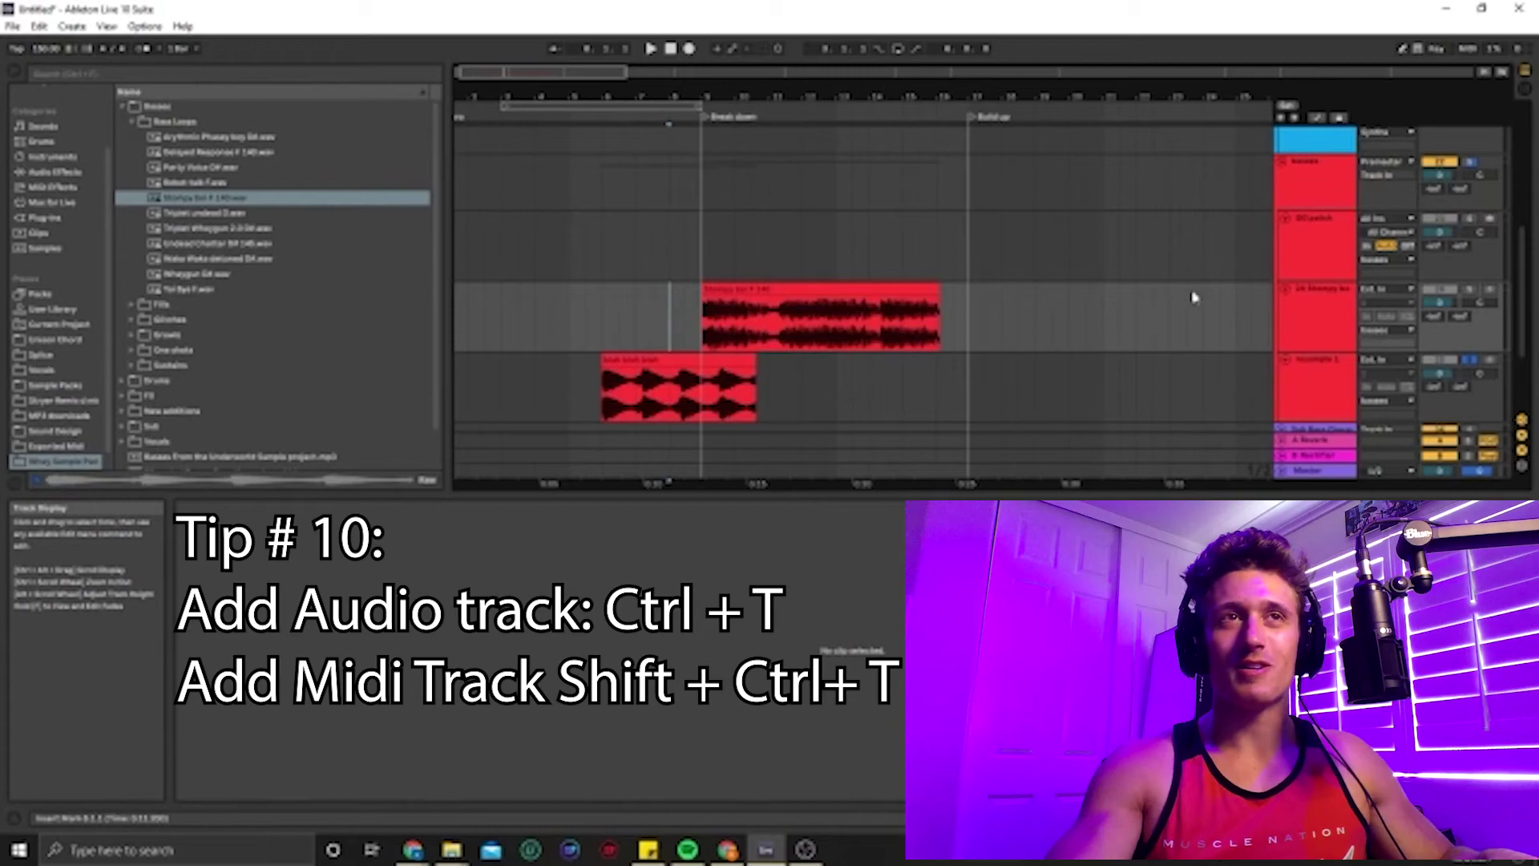
Step: Insert a new empty audio track, 20 Audio, beneath the Stompy track with Ctrl+T
left_click(1326, 318)
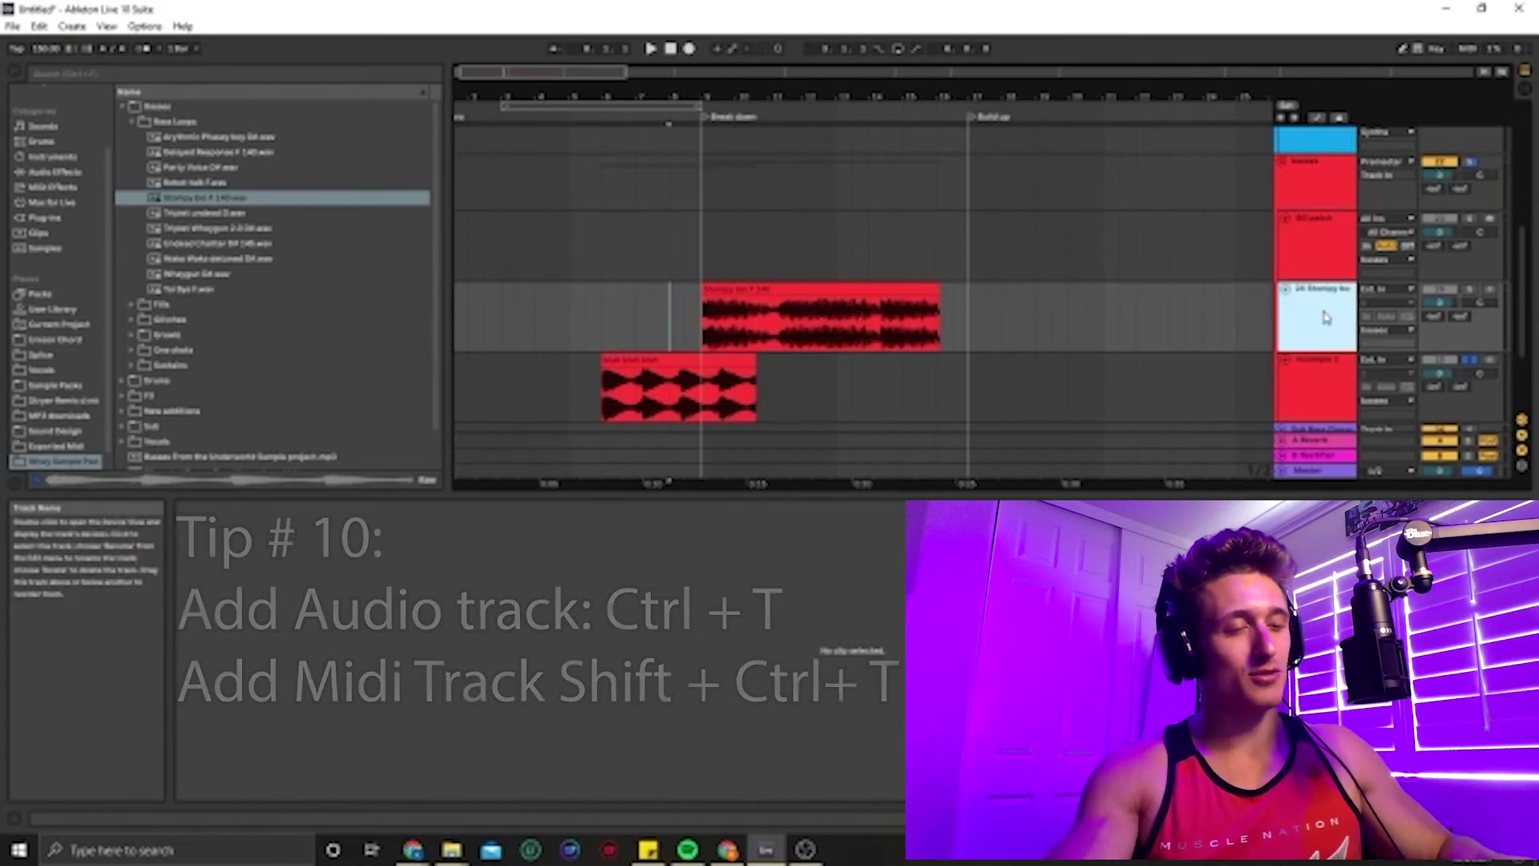
key("ctrl+t")
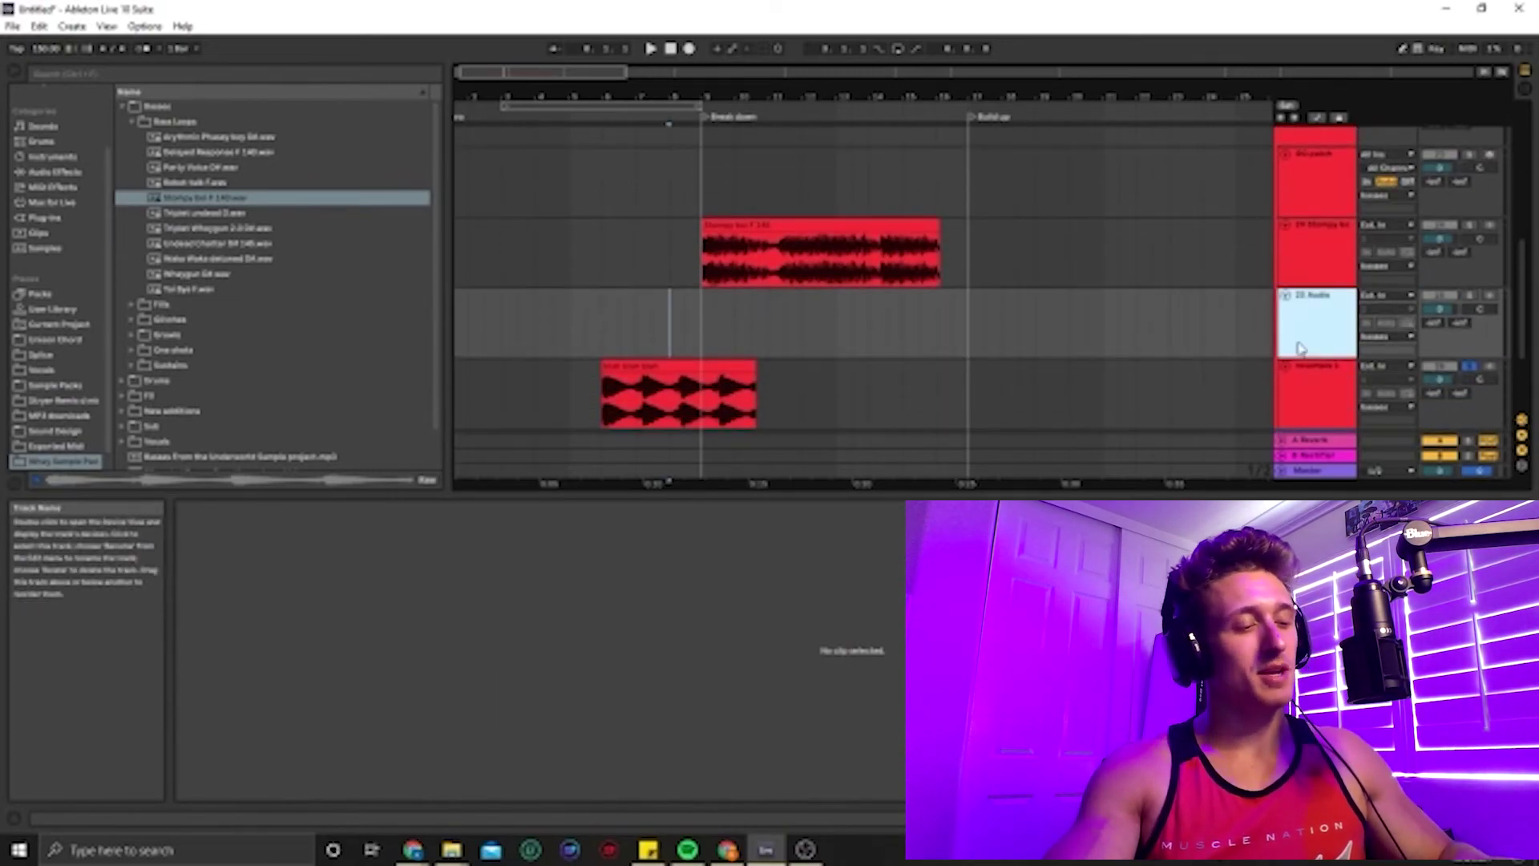